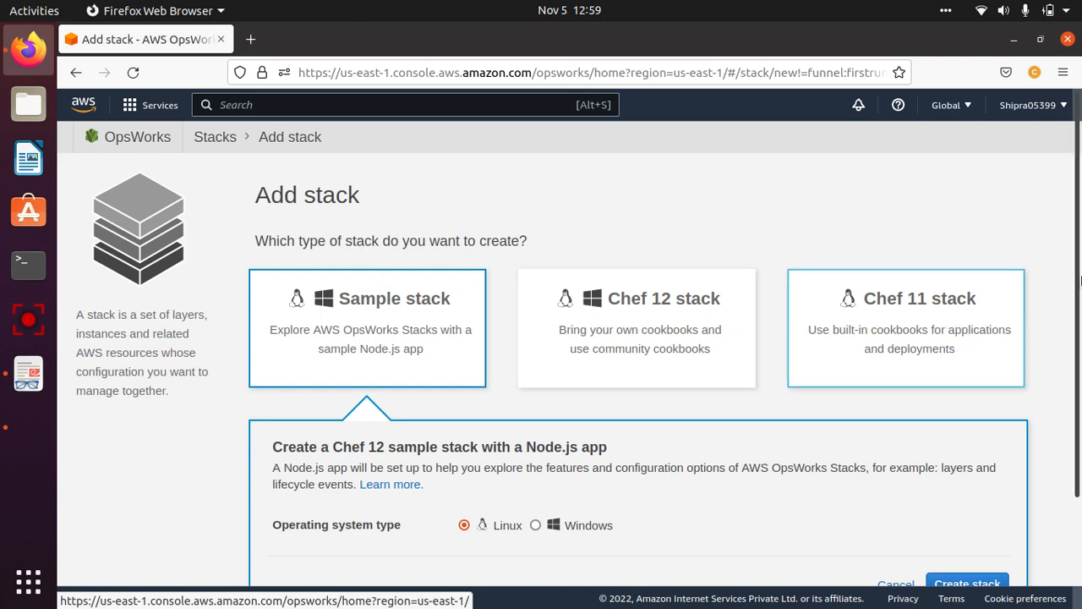
Try to create the Chef 12 sample stack with a Node.js app, keeping Linux as the operating system type.
{"action": "scroll", "coordinate": [1077, 409], "scroll_direction": "down", "scroll_amount": 2}
{"action": "scroll", "coordinate": [1077, 409], "scroll_direction": "down", "scroll_amount": 1}
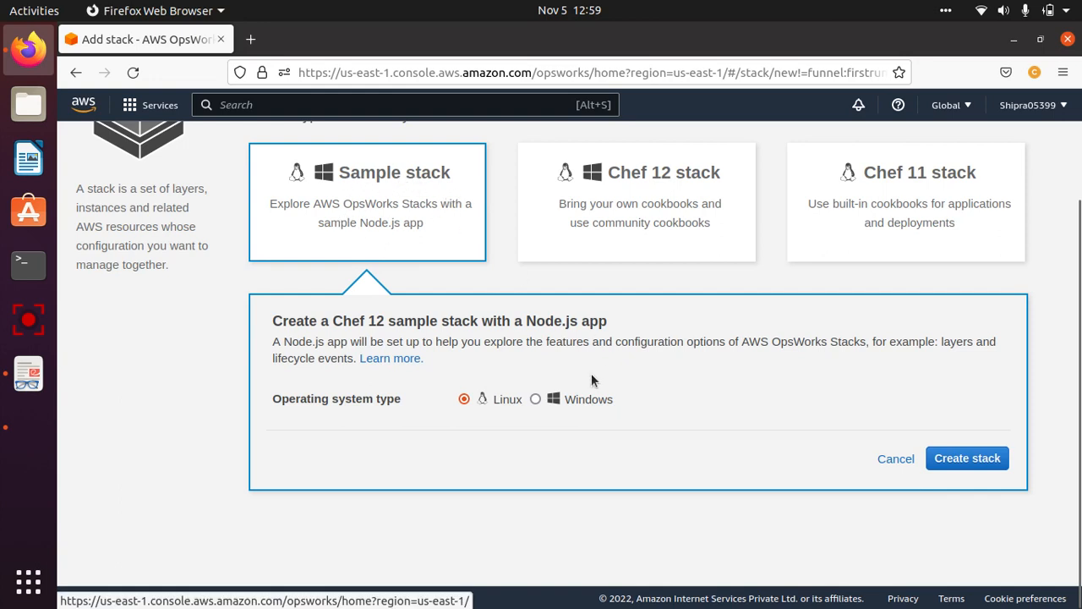
{"action": "left_click", "coordinate": [971, 457]}
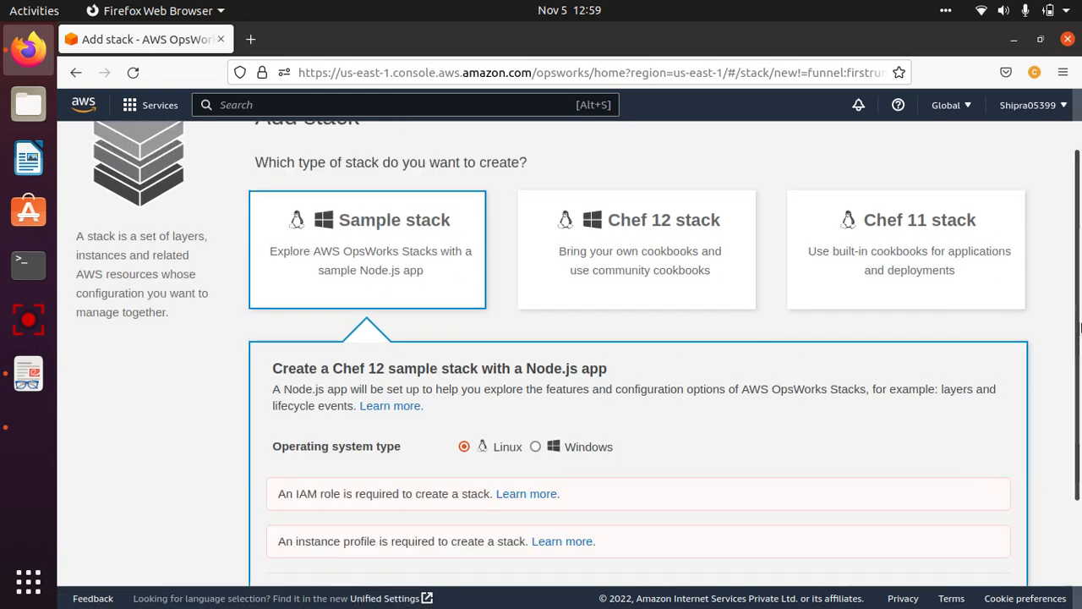
Examine the IAM role and instance profile requirements listed in the sample stack form.
{"action": "scroll", "coordinate": [1079, 328], "scroll_direction": "down", "scroll_amount": 3}
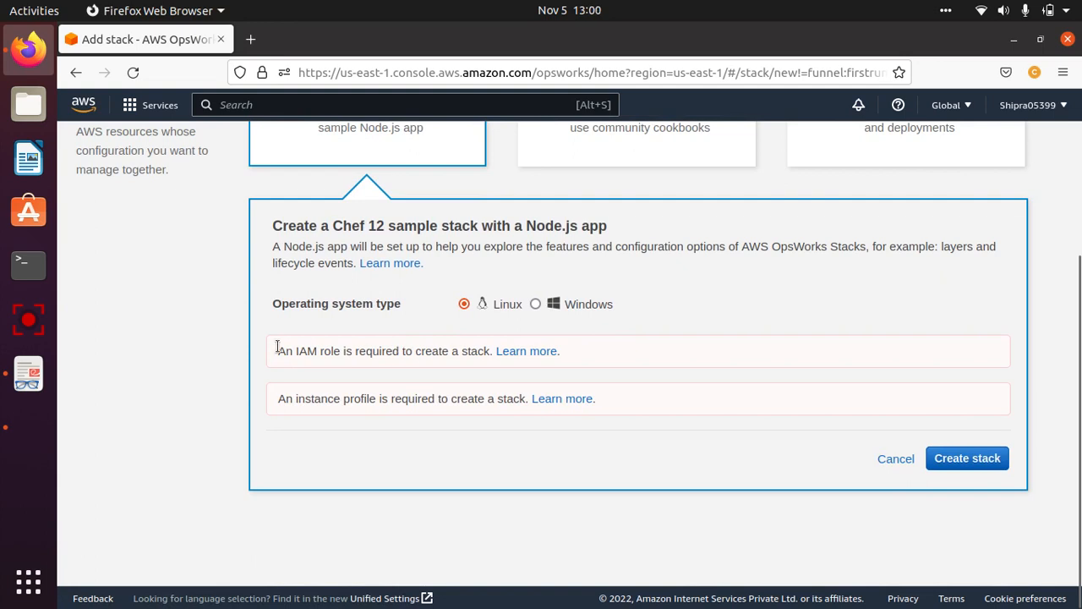
{"action": "left_click_drag", "start_coordinate": [580, 352], "coordinate": [258, 352]}
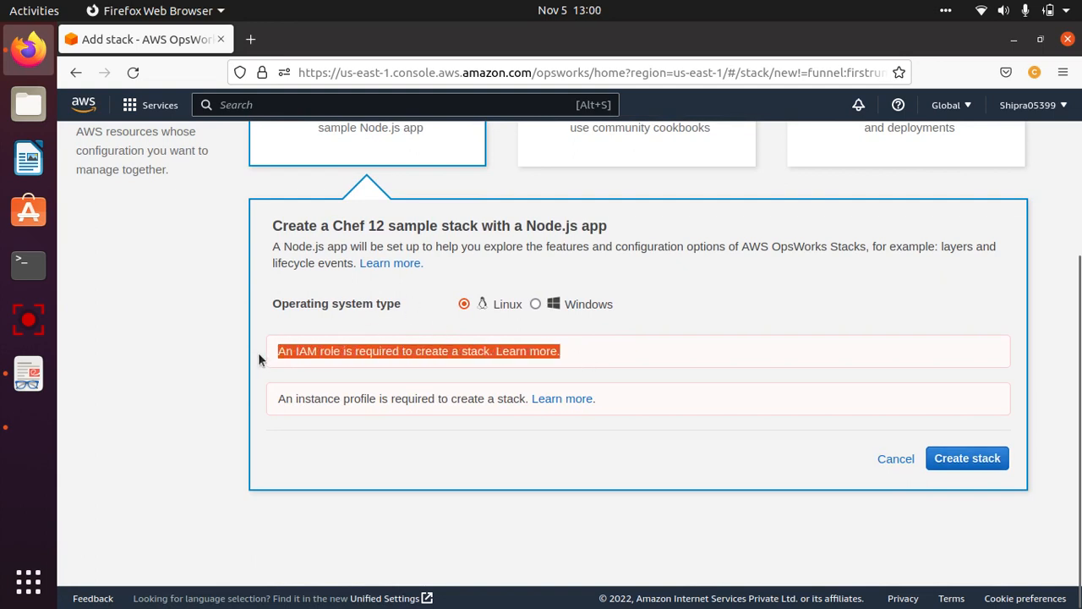
{"action": "left_click", "coordinate": [305, 357]}
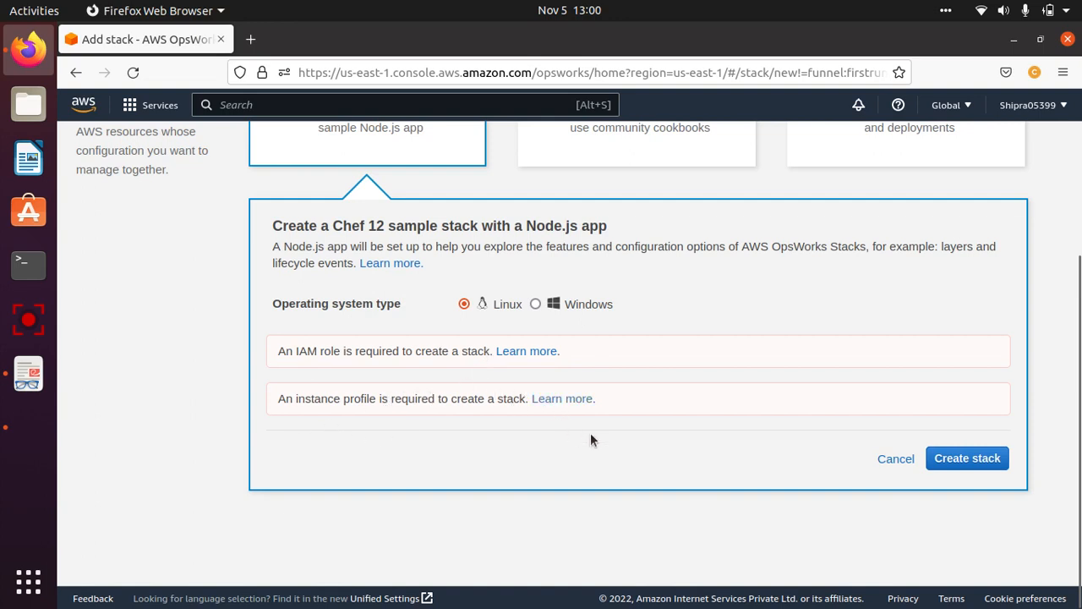
{"action": "scroll", "coordinate": [964, 460], "scroll_direction": "up", "scroll_amount": 1}
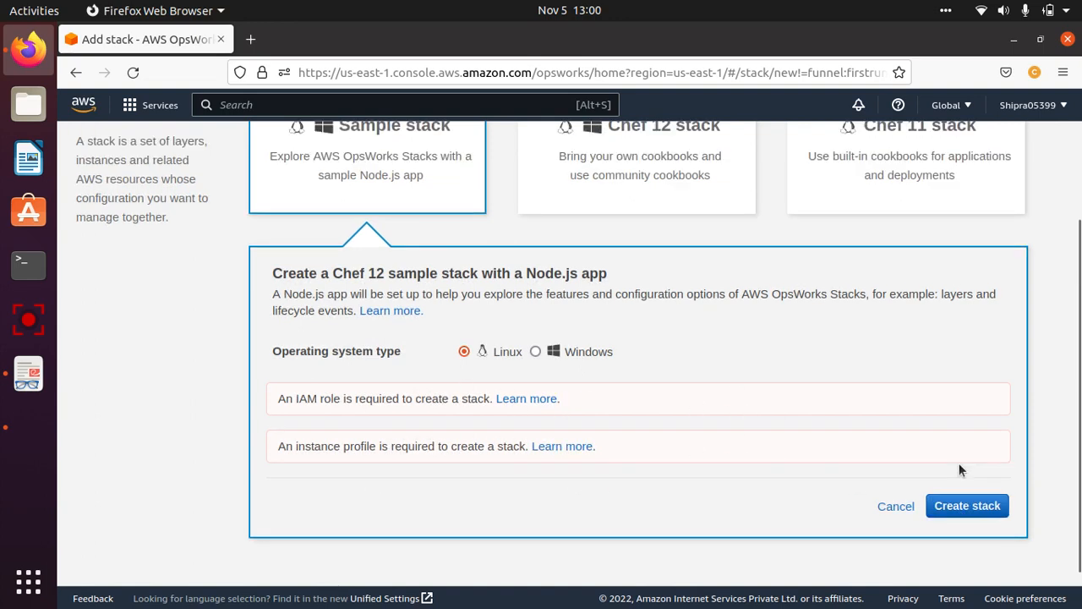
{"action": "scroll", "coordinate": [975, 507], "scroll_direction": "up", "scroll_amount": 1}
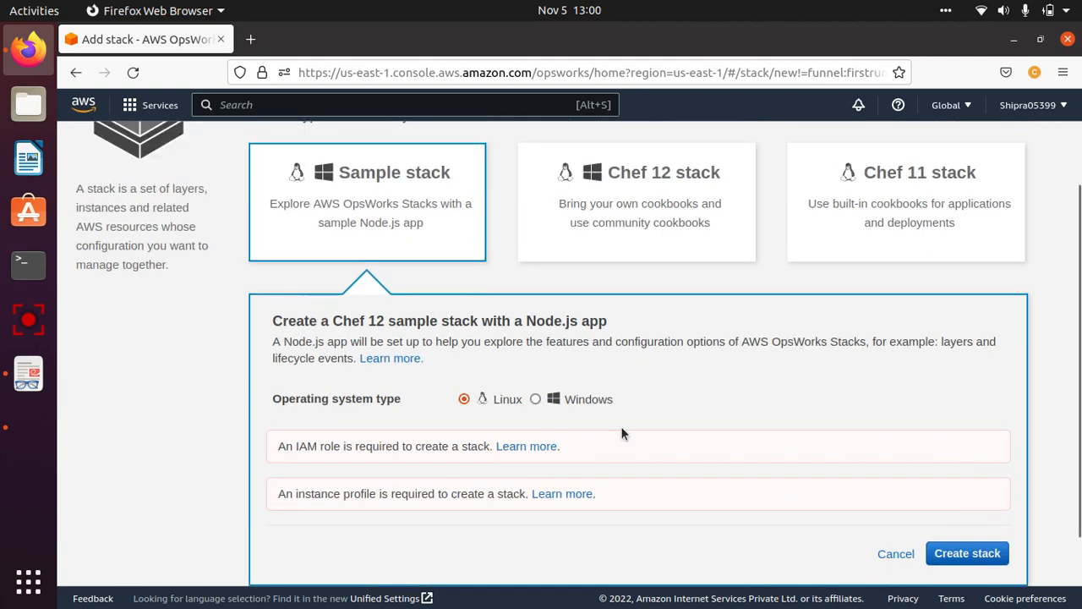
{"action": "scroll", "coordinate": [428, 298], "scroll_direction": "down", "scroll_amount": 2}
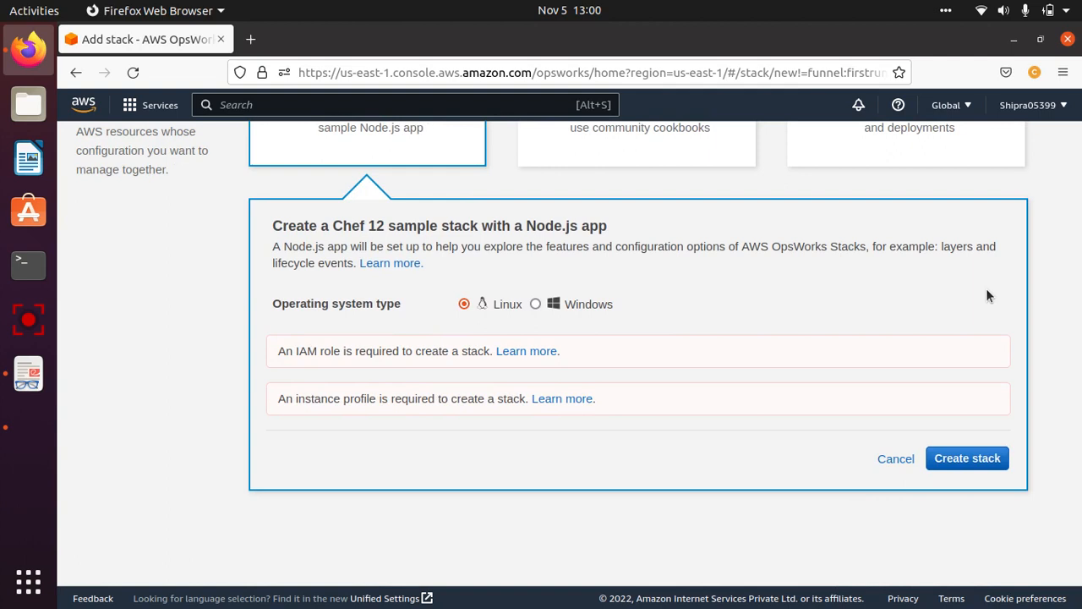
{"action": "left_click_drag", "start_coordinate": [340, 351], "coordinate": [296, 351]}
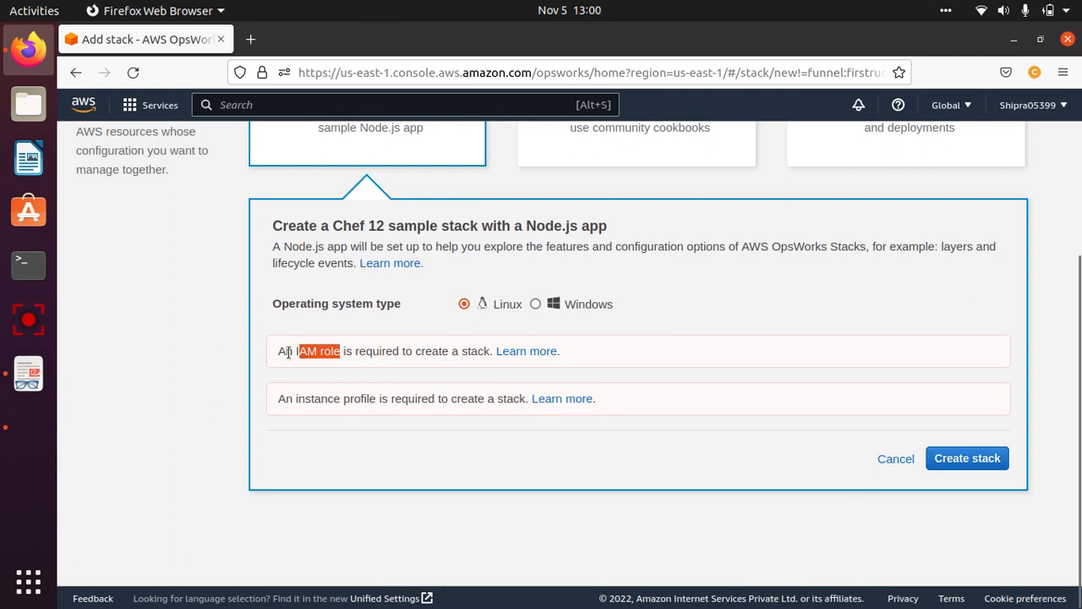
{"action": "left_click_drag", "start_coordinate": [375, 398], "coordinate": [297, 394]}
Search the AWS services for IAM and open its console in a separate browser tab.
{"action": "left_click", "coordinate": [311, 105]}
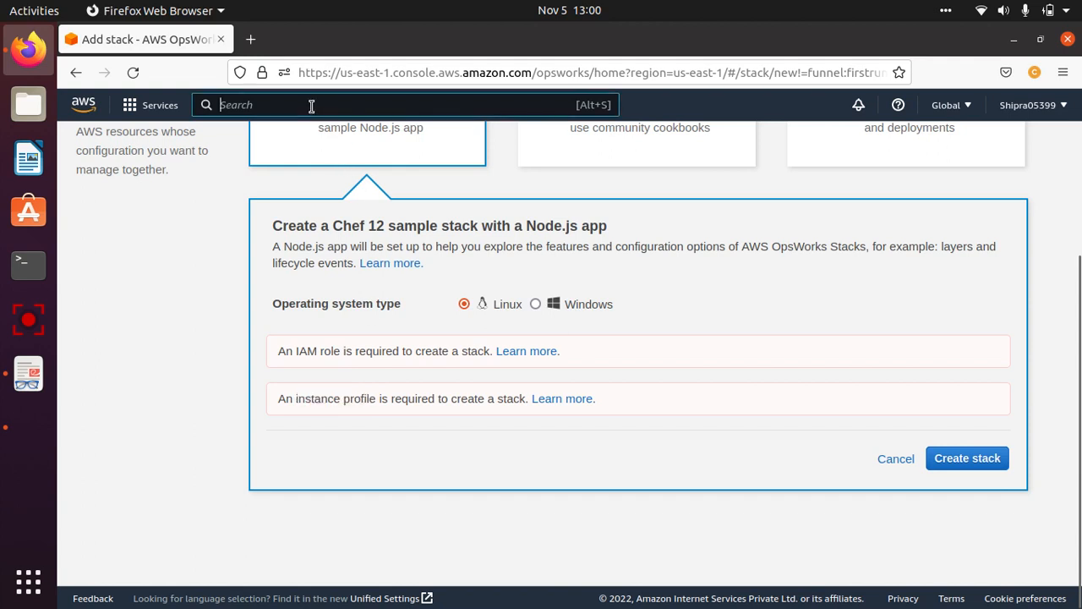
{"action": "type", "text": "IAM"}
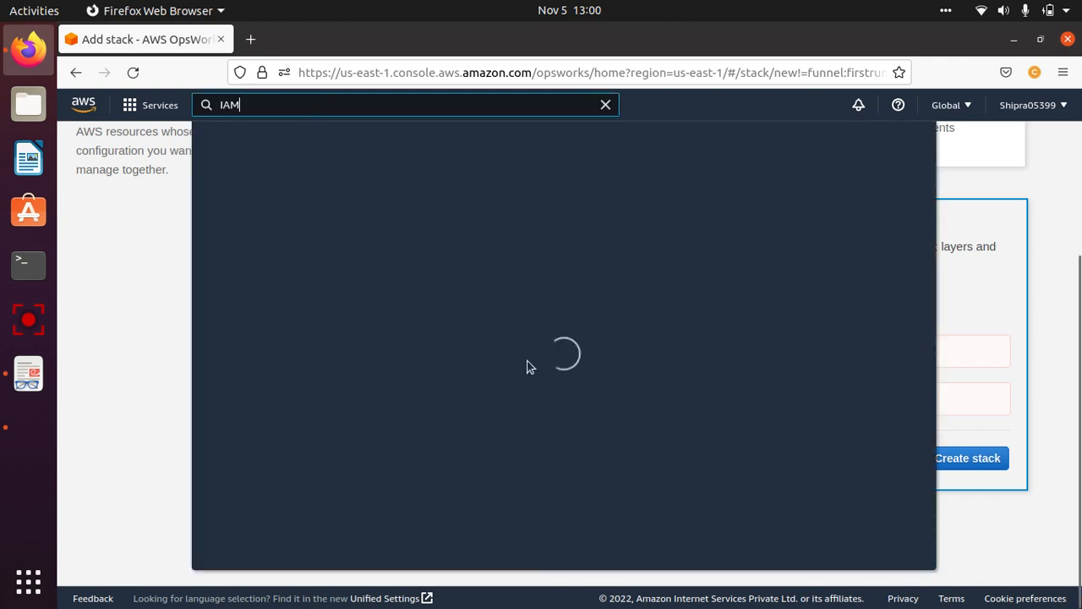
{"action": "right_click", "coordinate": [465, 230]}
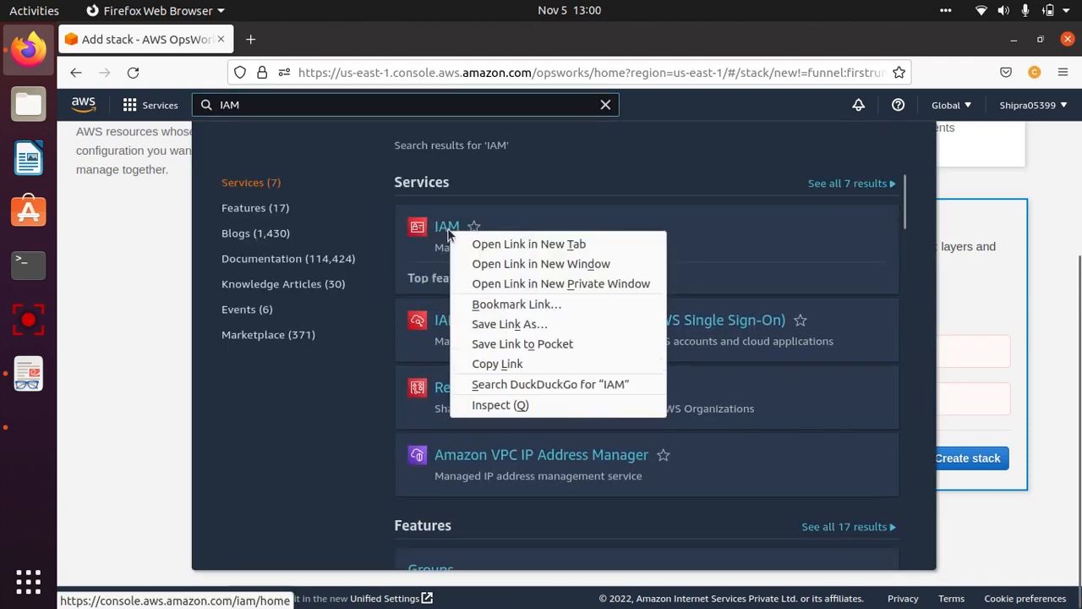
{"action": "left_click", "coordinate": [491, 242]}
{"action": "left_click", "coordinate": [275, 37]}
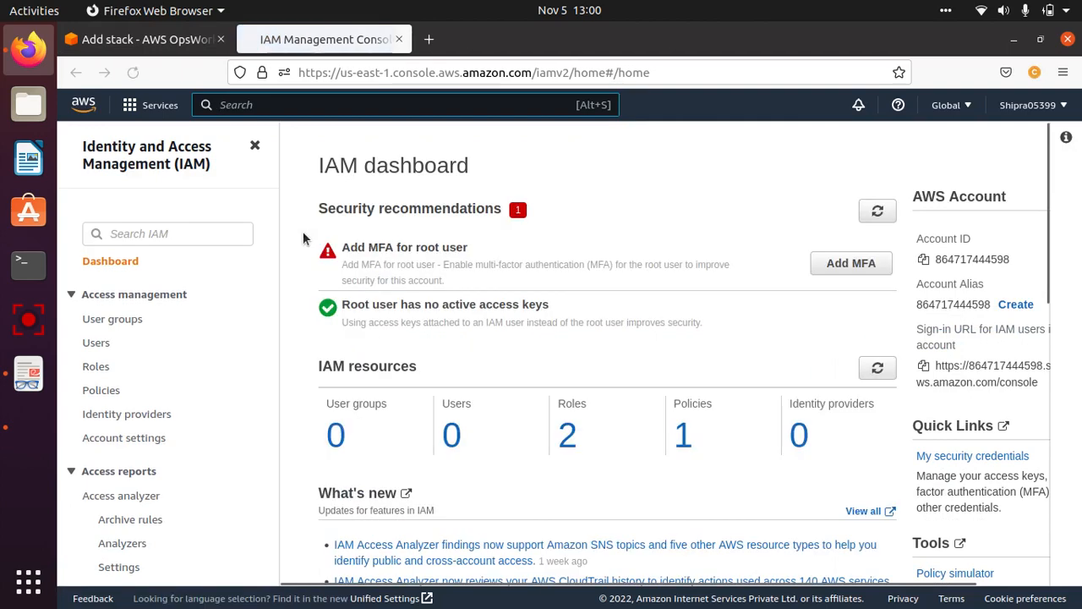
Start a new IAM role for an AWS service with OpsWorks as the use case, and continue to its permissions.
{"action": "left_click", "coordinate": [96, 371]}
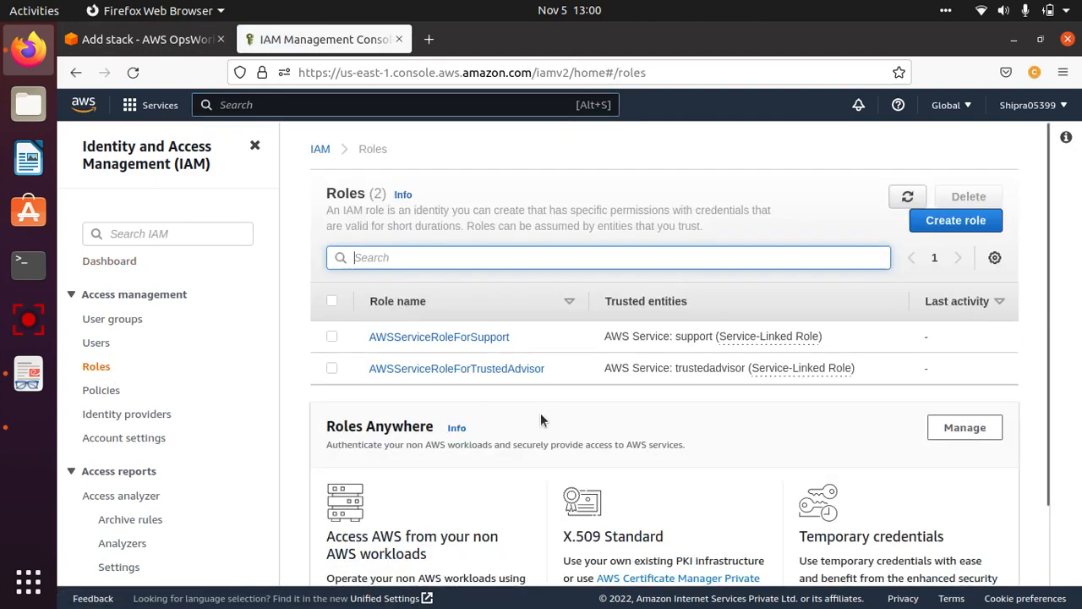
{"action": "left_click", "coordinate": [957, 224]}
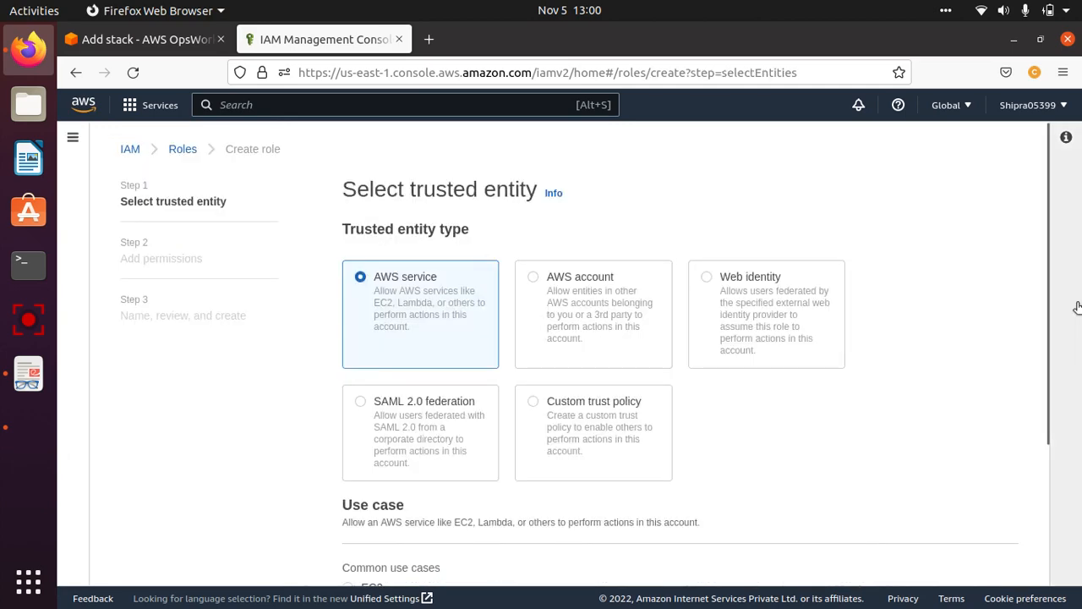
{"action": "left_click_drag", "start_coordinate": [1050, 253], "coordinate": [1055, 495]}
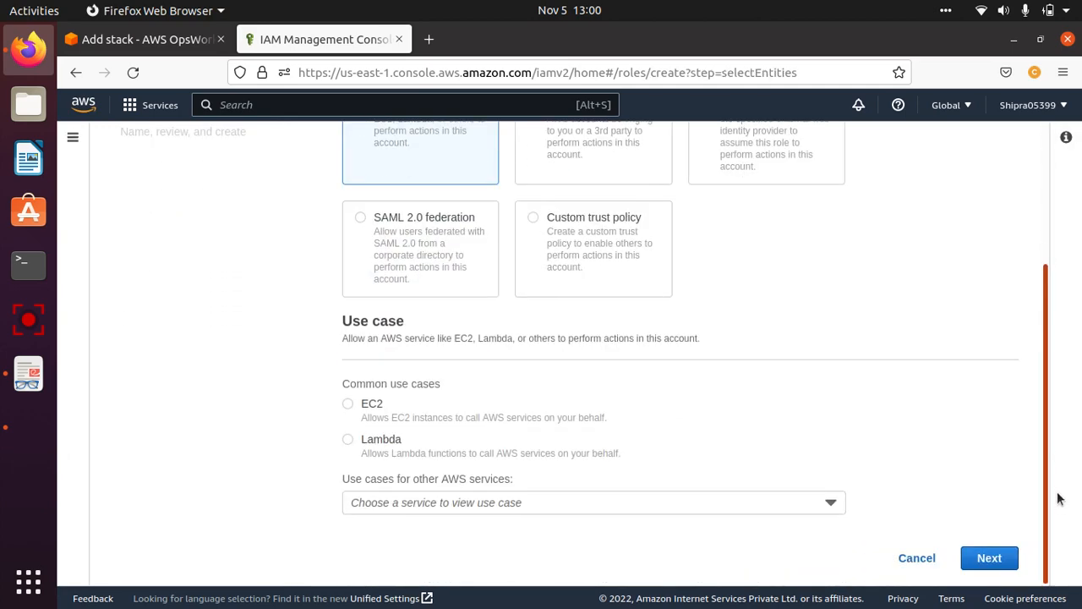
{"action": "left_click", "coordinate": [440, 502]}
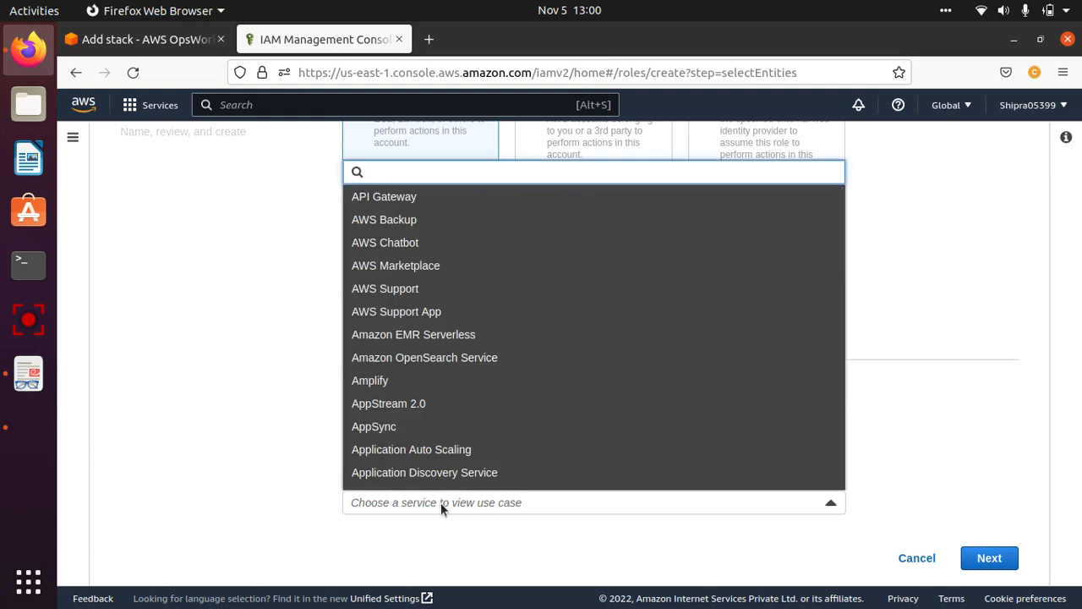
{"action": "type", "text": "opsworks"}
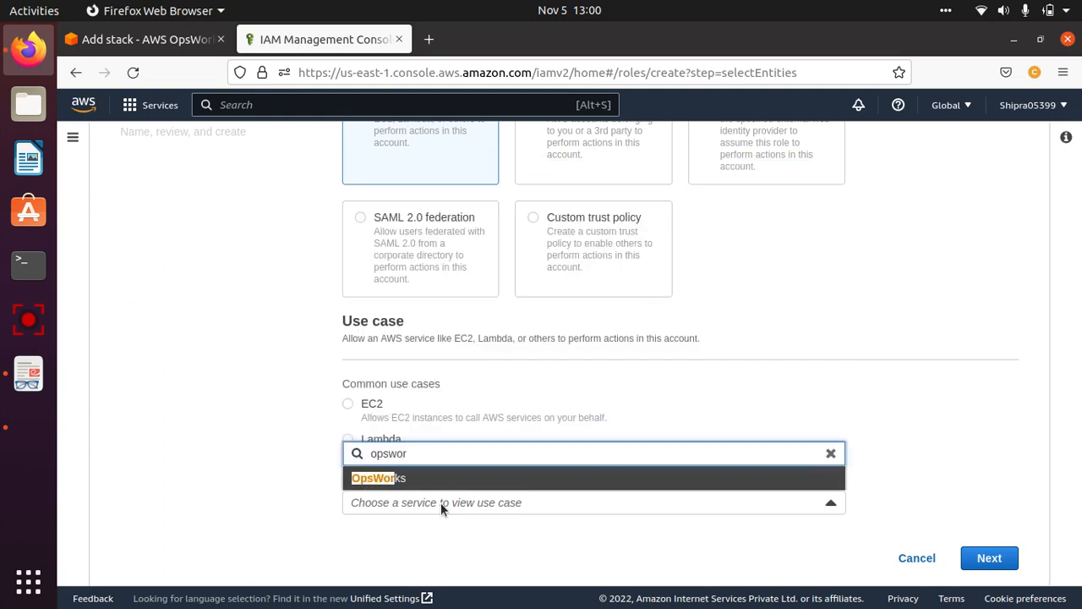
{"action": "left_click", "coordinate": [394, 482]}
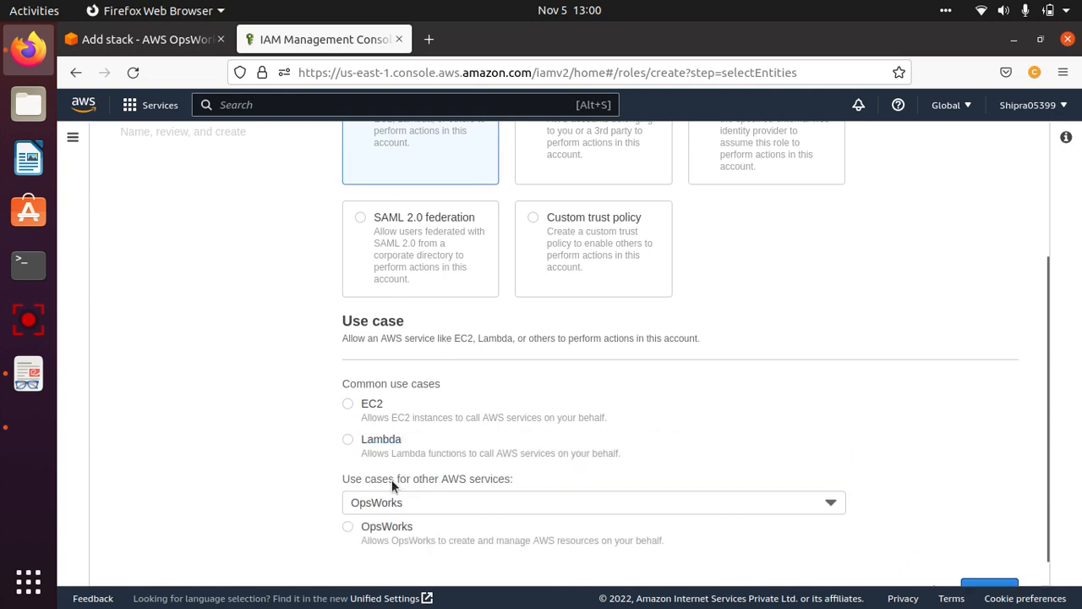
{"action": "scroll", "coordinate": [1039, 425], "scroll_direction": "down", "scroll_amount": 1}
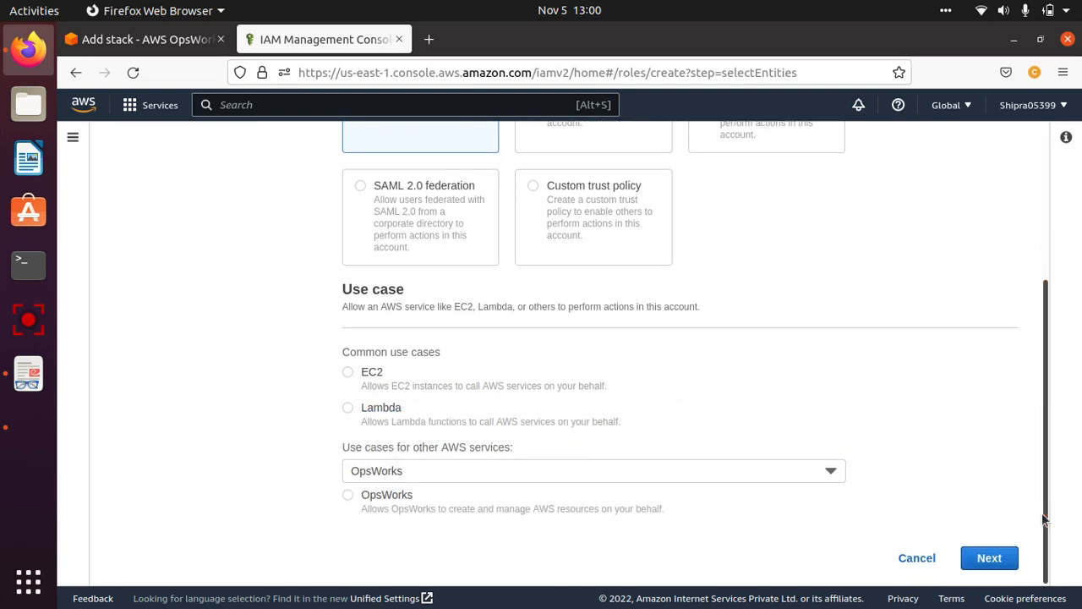
{"action": "left_click", "coordinate": [349, 495]}
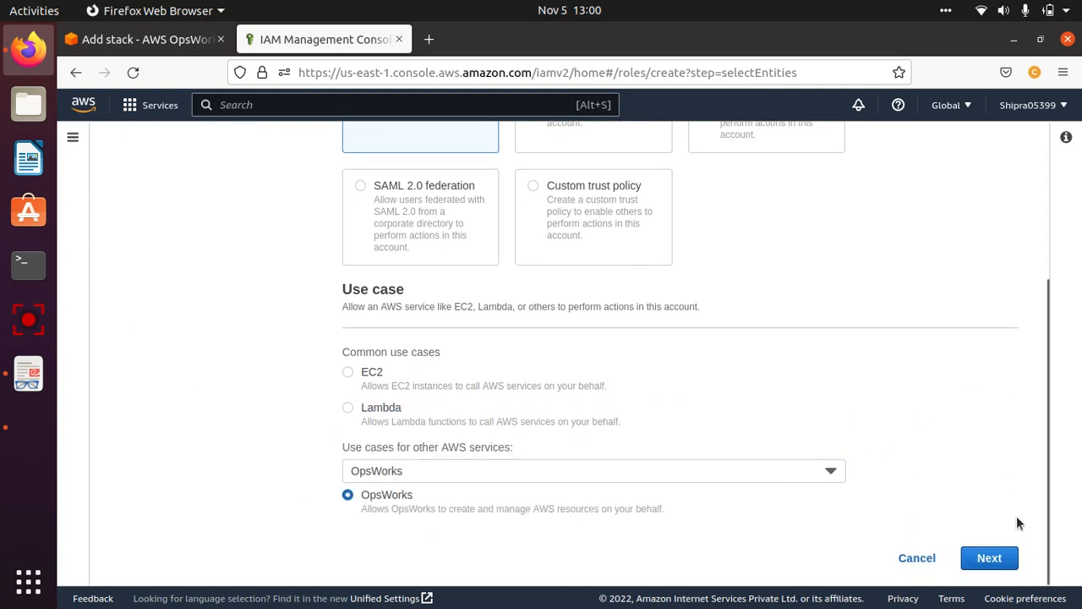
{"action": "left_click", "coordinate": [987, 558]}
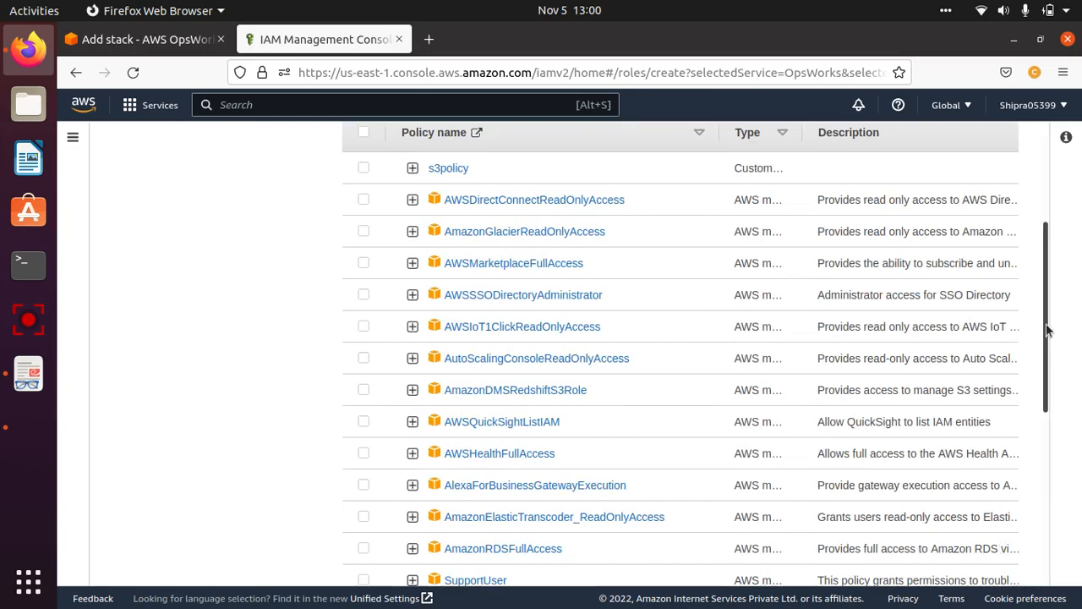
Filter the permissions policies by "admin", attach AdministratorAccess to the role, and continue to the final review.
{"action": "left_click_drag", "start_coordinate": [1048, 354], "coordinate": [1057, 235]}
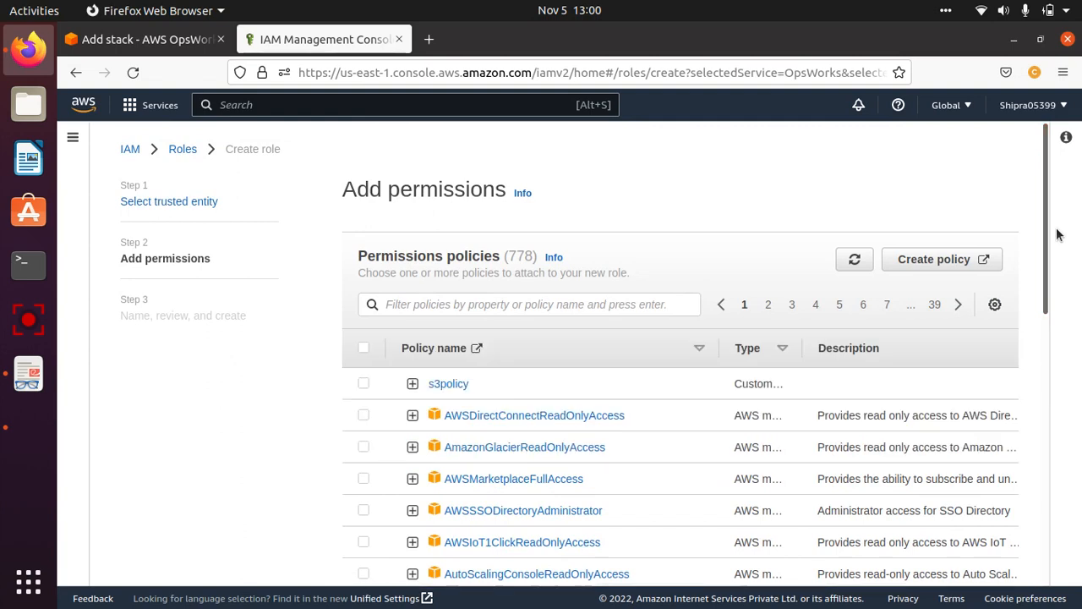
{"action": "left_click", "coordinate": [457, 306]}
{"action": "type", "text": "ad"}
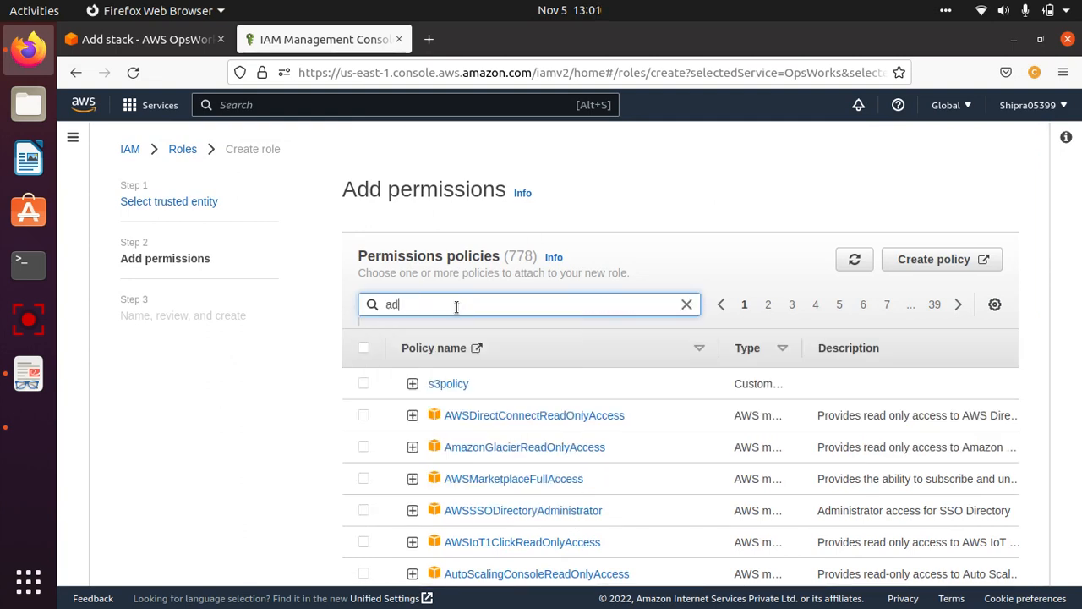
{"action": "type", "text": "min"}
{"action": "key", "text": "Return"}
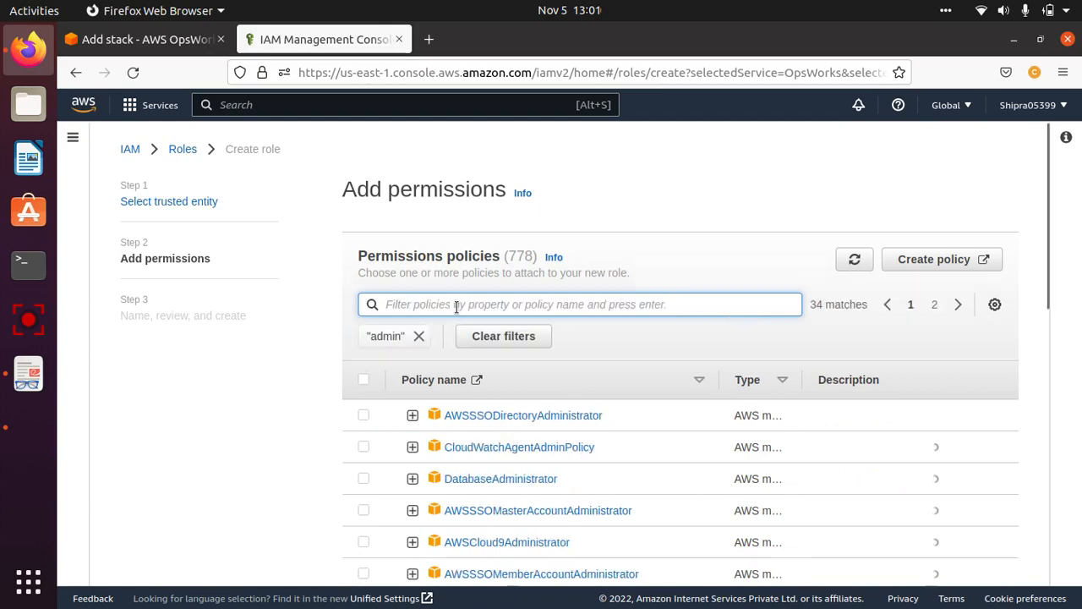
{"action": "mouse_move", "coordinate": [1060, 224]}
{"action": "left_mouse_down"}
{"action": "mouse_move", "coordinate": [1048, 233]}
{"action": "mouse_move", "coordinate": [1040, 308]}
{"action": "mouse_move", "coordinate": [1033, 464]}
{"action": "mouse_move", "coordinate": [1056, 245]}
{"action": "left_mouse_up"}
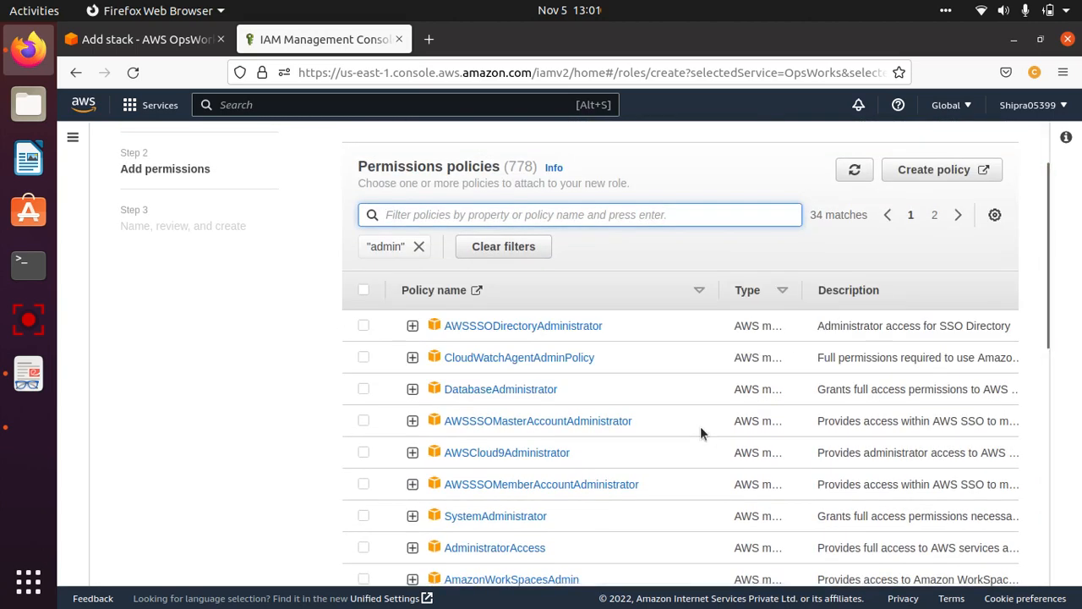
{"action": "left_click", "coordinate": [366, 550]}
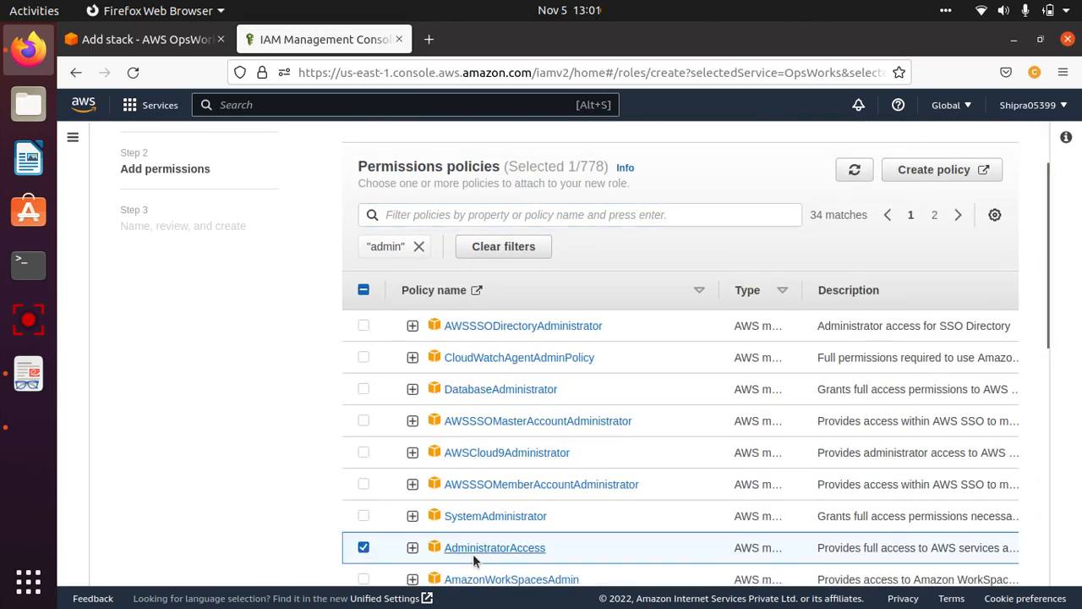
{"action": "left_click_drag", "start_coordinate": [578, 551], "coordinate": [1045, 507]}
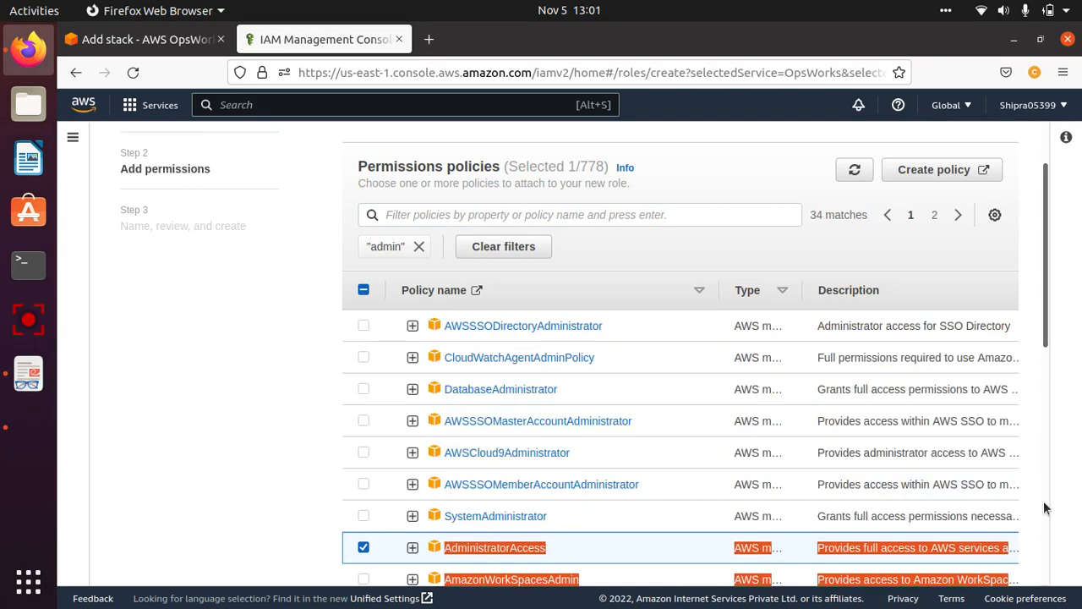
{"action": "left_click", "coordinate": [248, 514]}
{"action": "left_click_drag", "start_coordinate": [1048, 258], "coordinate": [1067, 499]}
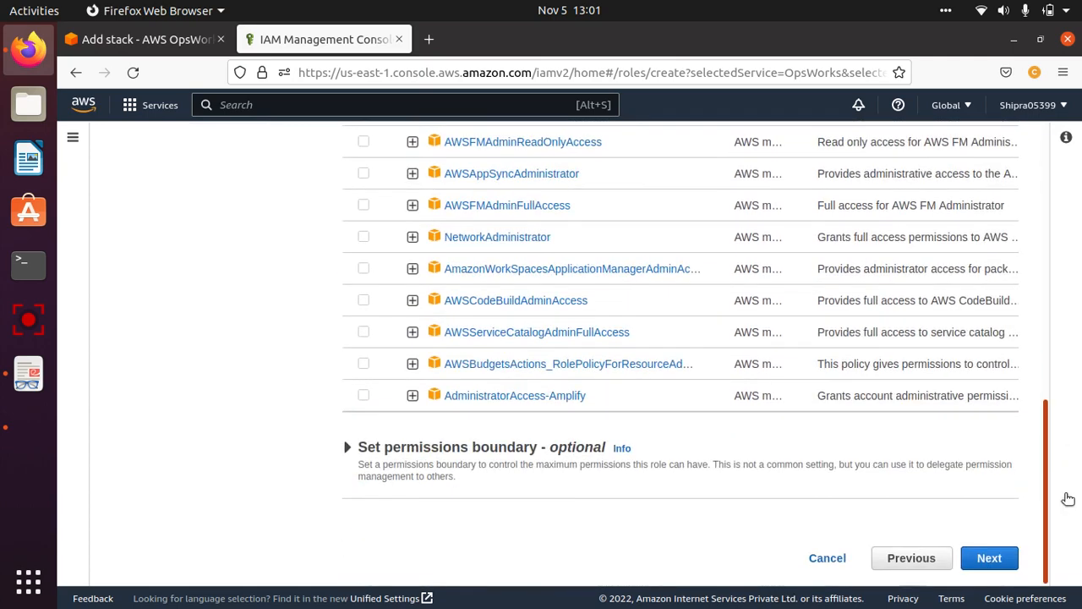
{"action": "left_click", "coordinate": [989, 558]}
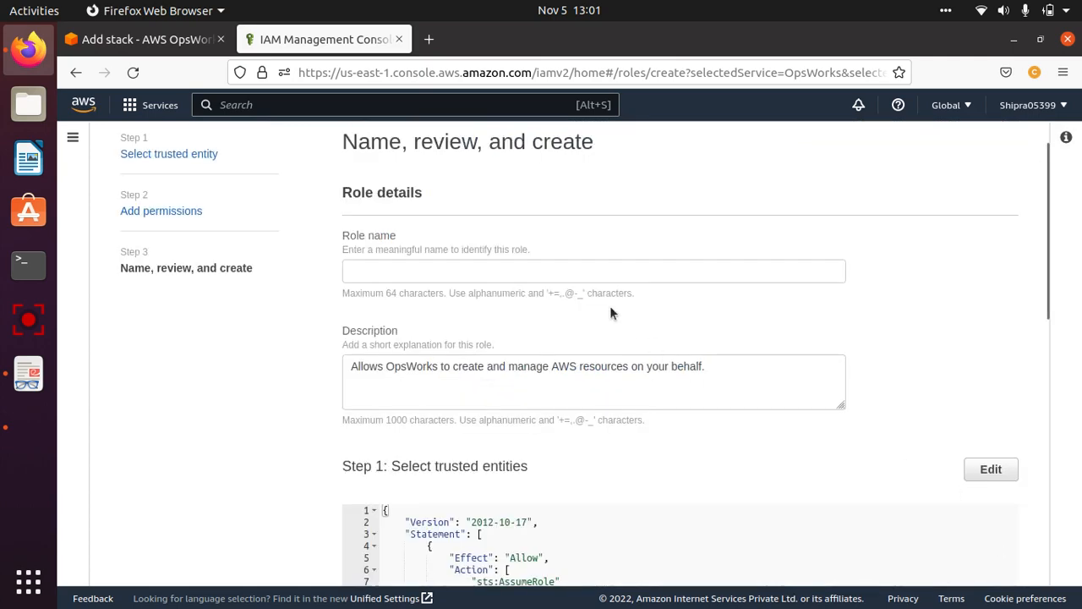
Name the OpsWorks role "opsworks" and create it with the AdministratorAccess policy attached.
{"action": "left_click", "coordinate": [531, 269]}
{"action": "type", "text": "opsworks"}
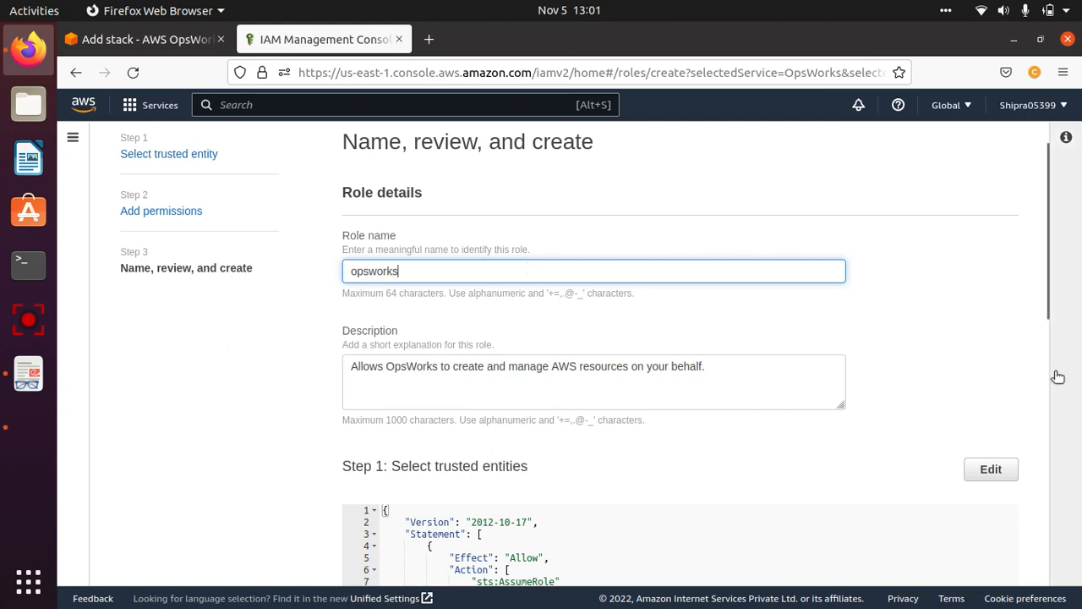
{"action": "left_click_drag", "start_coordinate": [1048, 290], "coordinate": [1048, 575]}
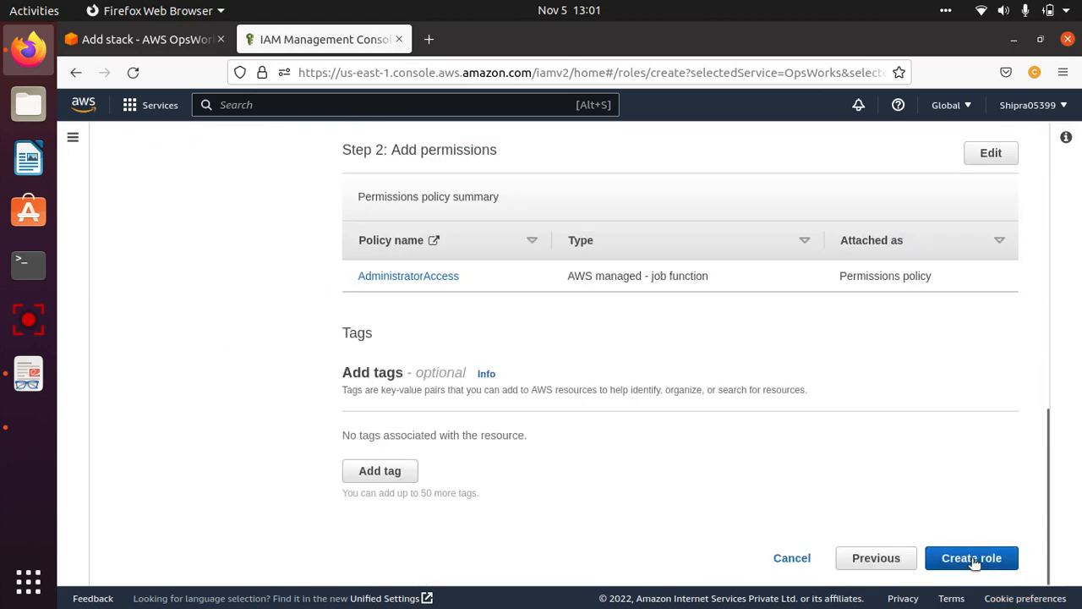
{"action": "scroll", "coordinate": [972, 565], "scroll_direction": "up", "scroll_amount": 2}
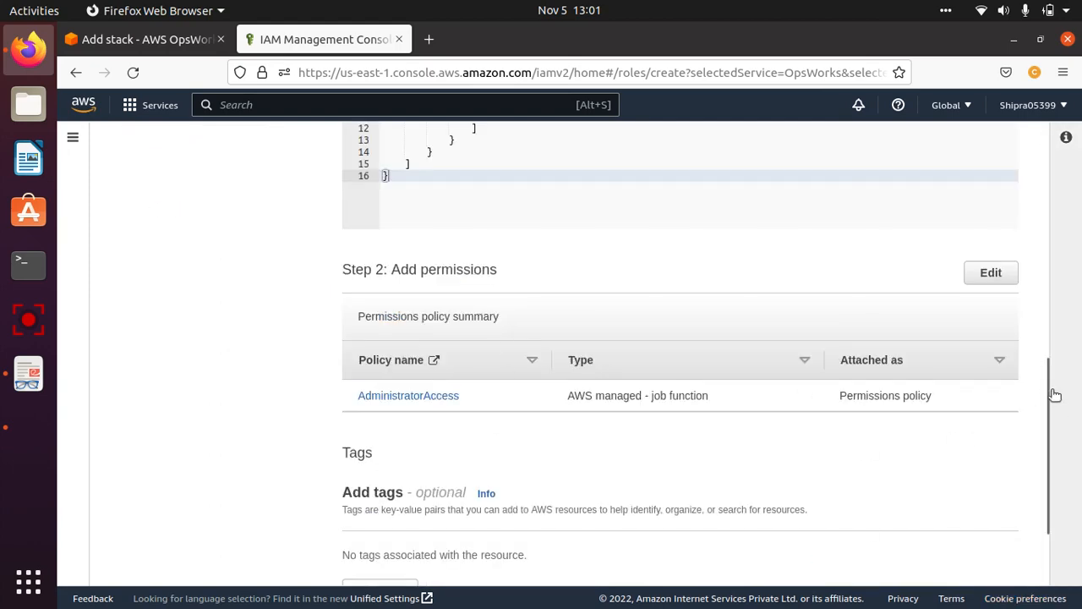
{"action": "left_click_drag", "start_coordinate": [1054, 386], "coordinate": [1045, 497]}
{"action": "left_click", "coordinate": [1006, 464]}
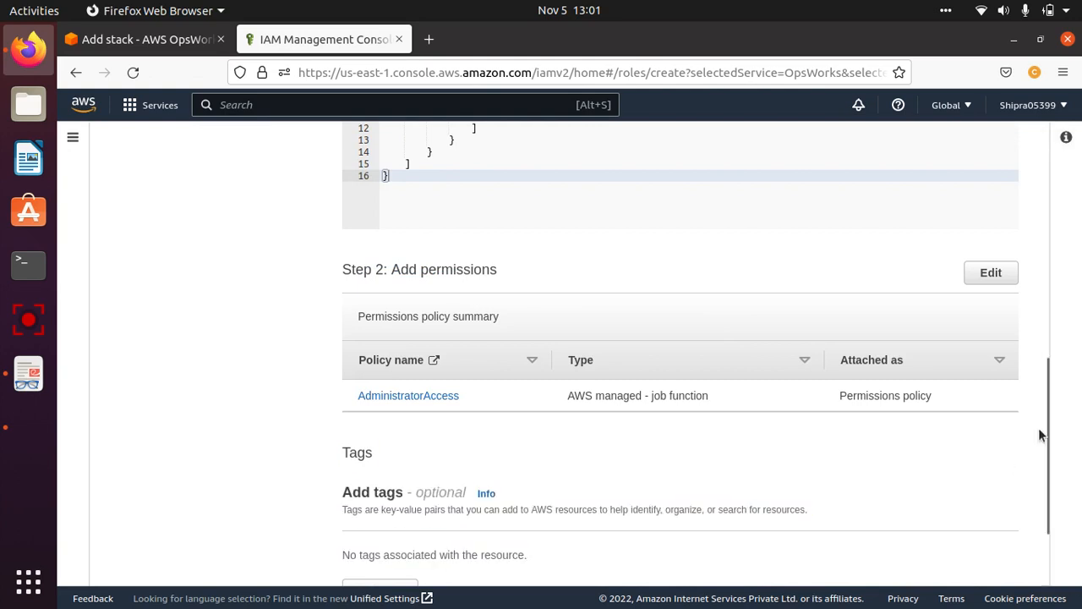
{"action": "left_click_drag", "start_coordinate": [1046, 431], "coordinate": [1045, 532]}
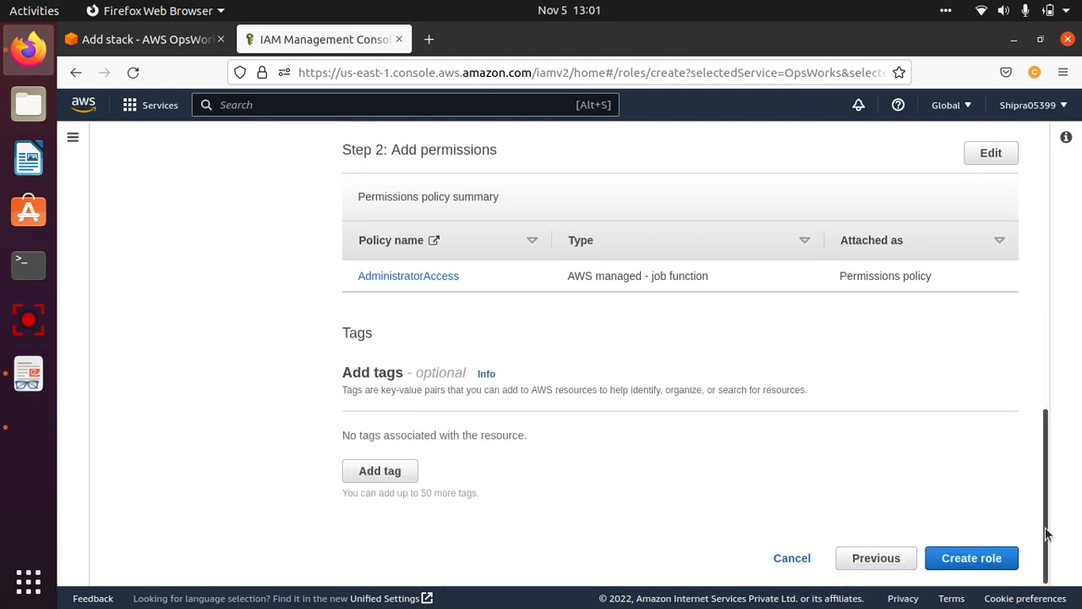
{"action": "left_click", "coordinate": [971, 560]}
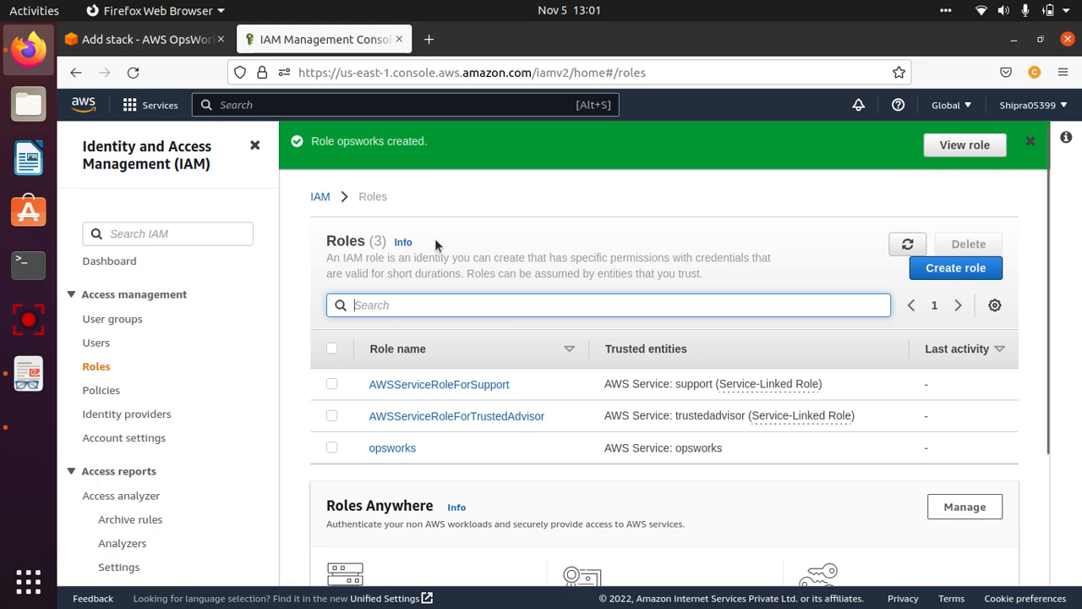
Start another IAM role for an AWS service with EC2 as the use case, and continue to its permissions.
{"action": "left_click", "coordinate": [955, 268]}
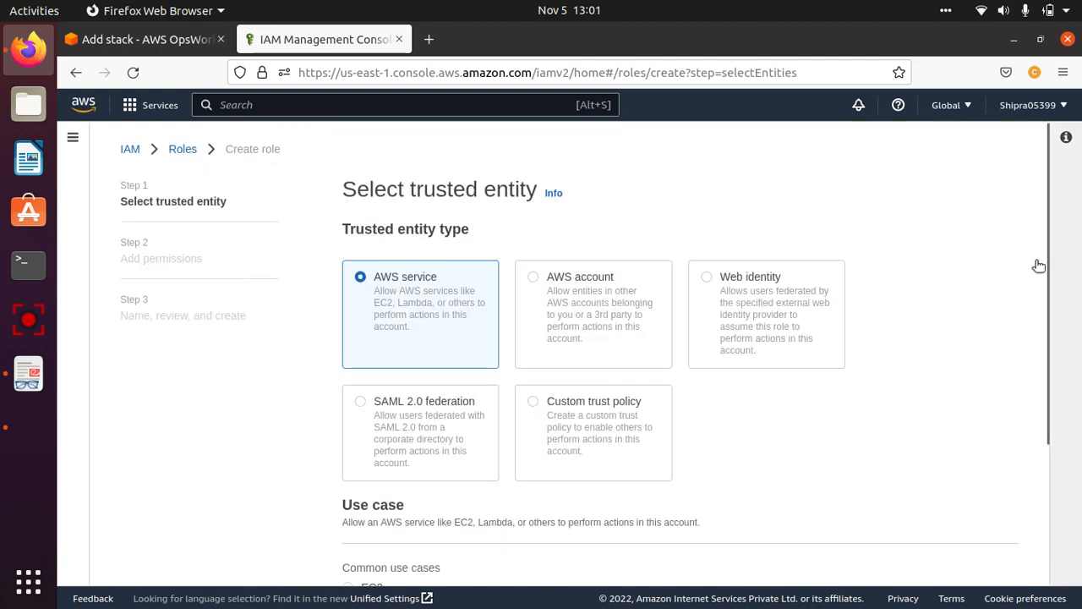
{"action": "left_click_drag", "start_coordinate": [1045, 259], "coordinate": [1049, 398]}
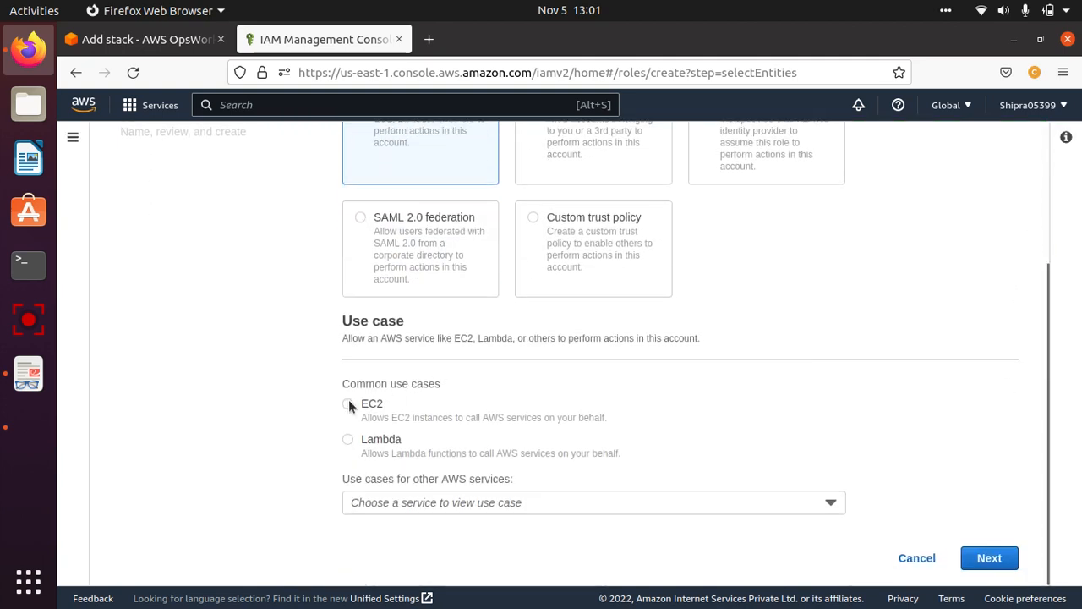
{"action": "left_click", "coordinate": [989, 558]}
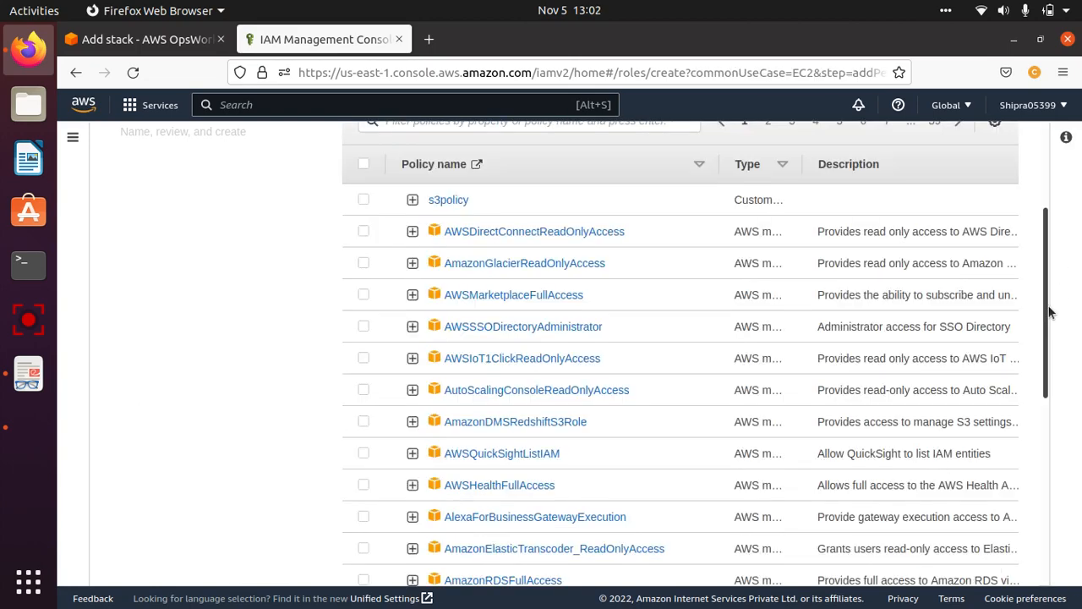
Filter the policies by "admin", attach AdministratorAccess to the EC2 role, and continue to the final review.
{"action": "left_click_drag", "start_coordinate": [1047, 321], "coordinate": [1041, 253]}
{"action": "left_click", "coordinate": [436, 277]}
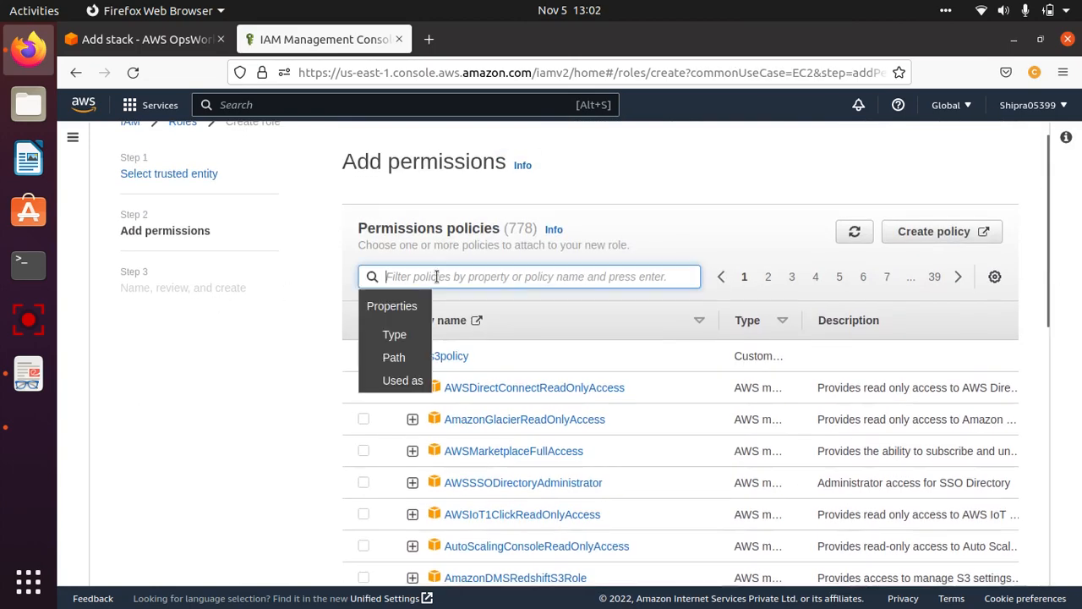
{"action": "type", "text": "adm"}
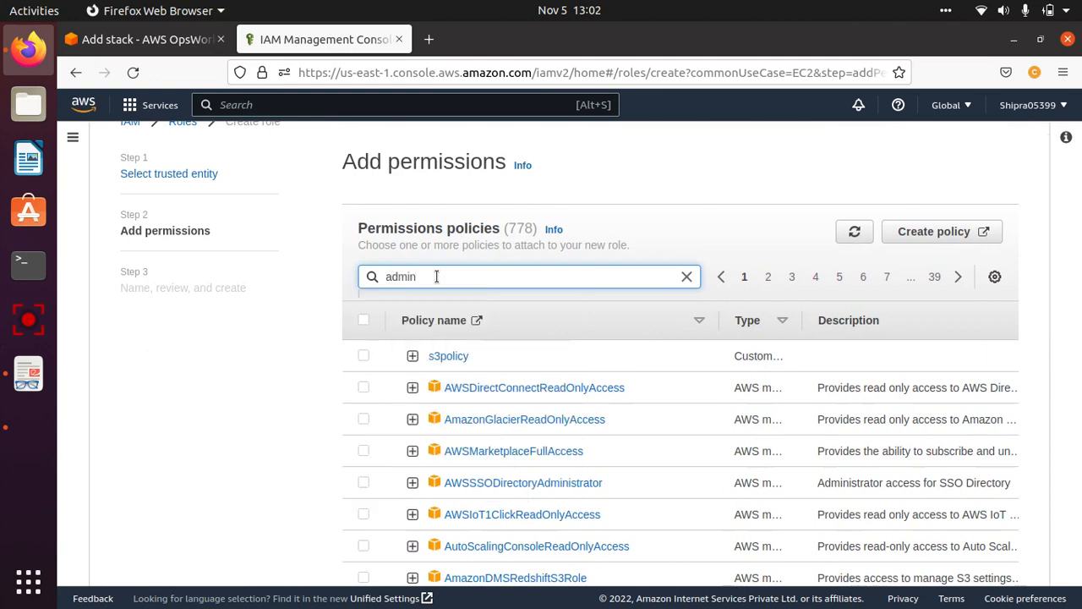
{"action": "type", "text": "in"}
{"action": "key", "text": "Return"}
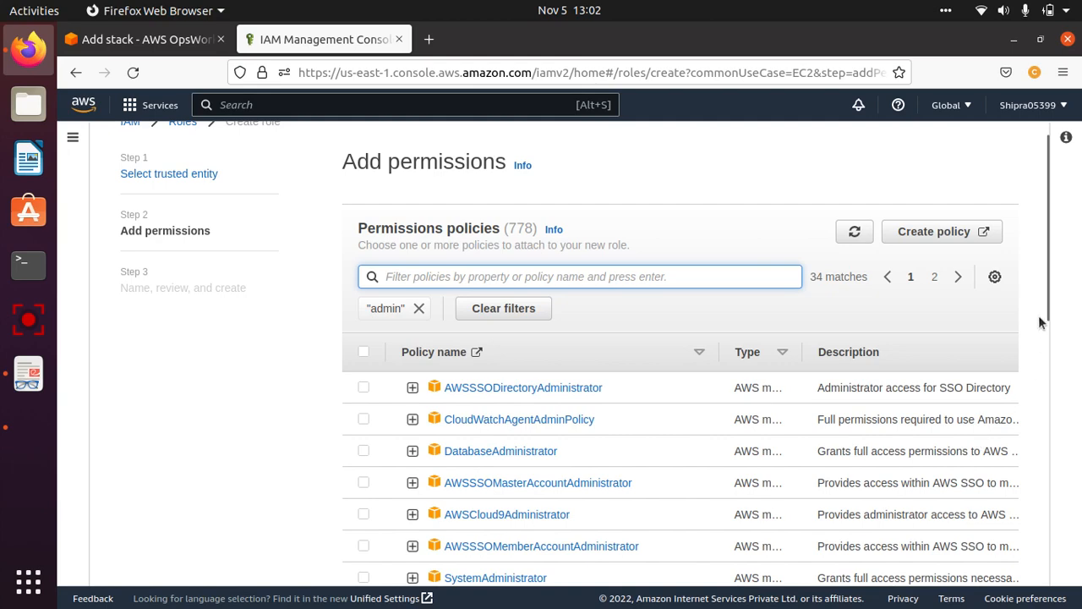
{"action": "scroll", "coordinate": [1043, 278], "scroll_direction": "down", "scroll_amount": 3}
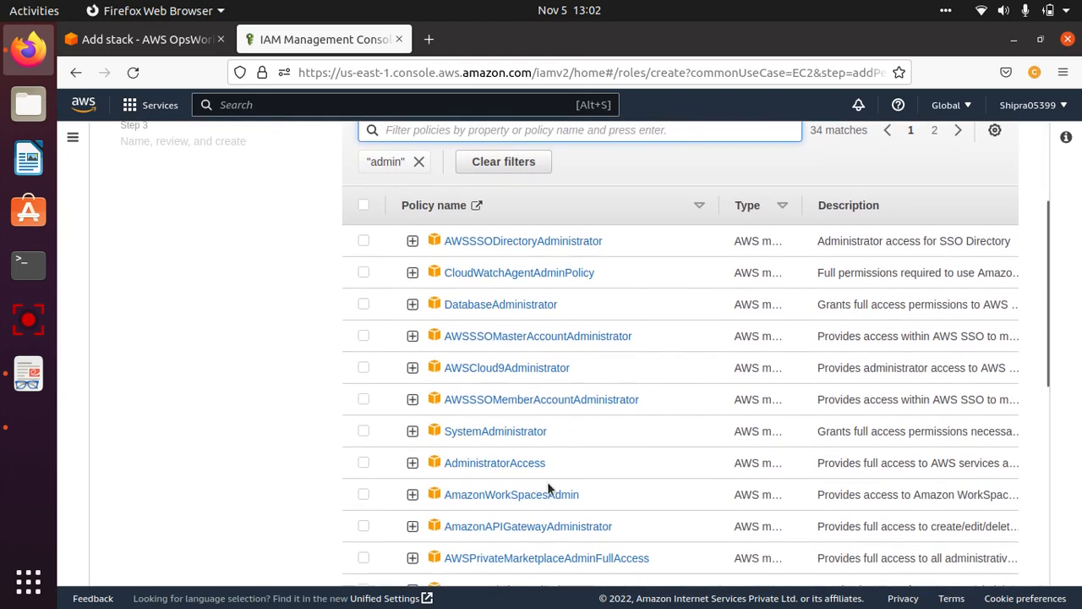
{"action": "left_click", "coordinate": [363, 465]}
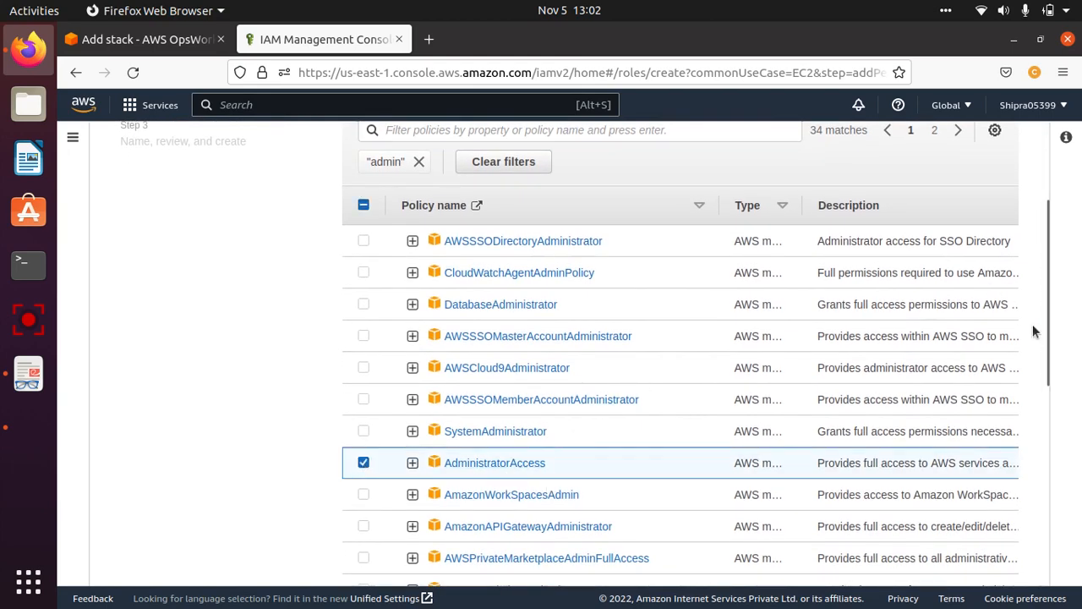
{"action": "left_click_drag", "start_coordinate": [1043, 270], "coordinate": [1055, 545]}
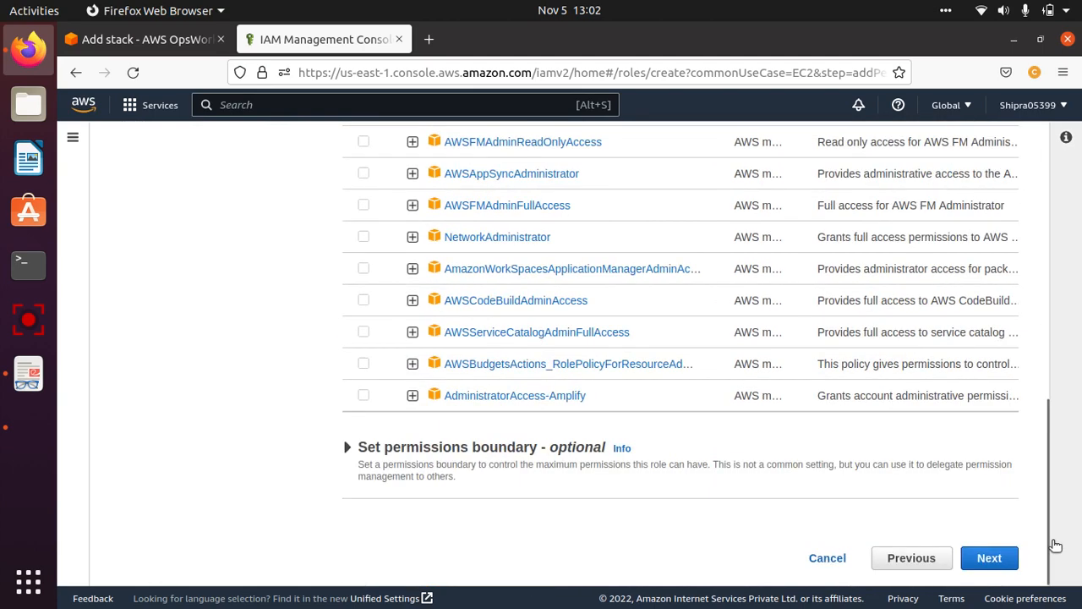
{"action": "left_click", "coordinate": [990, 558]}
Name the EC2 service role "EC2" and create it.
{"action": "left_click", "coordinate": [457, 268]}
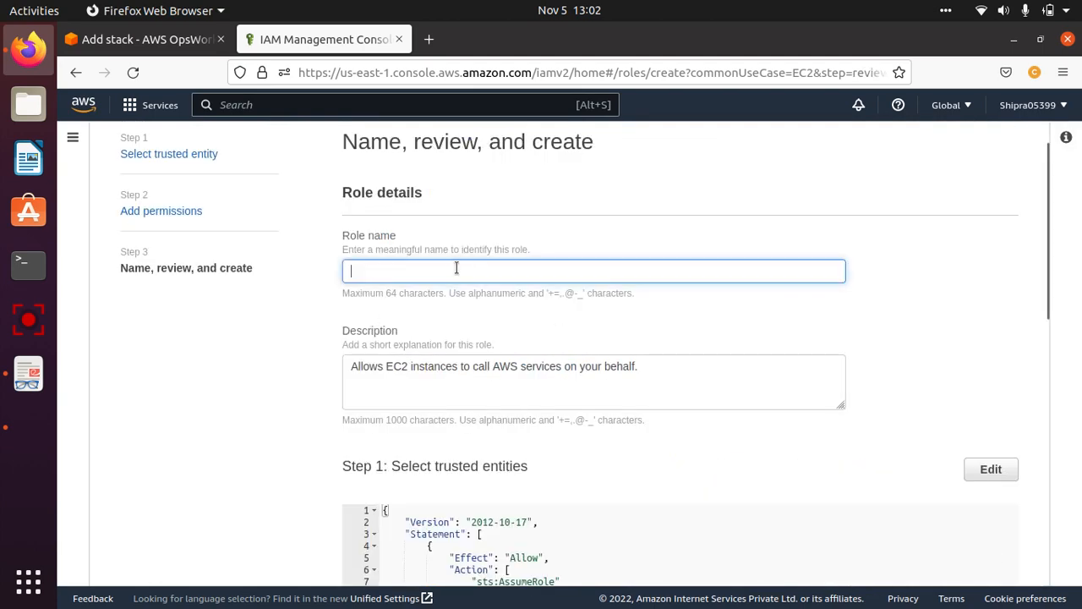
{"action": "type", "text": "EC@"}
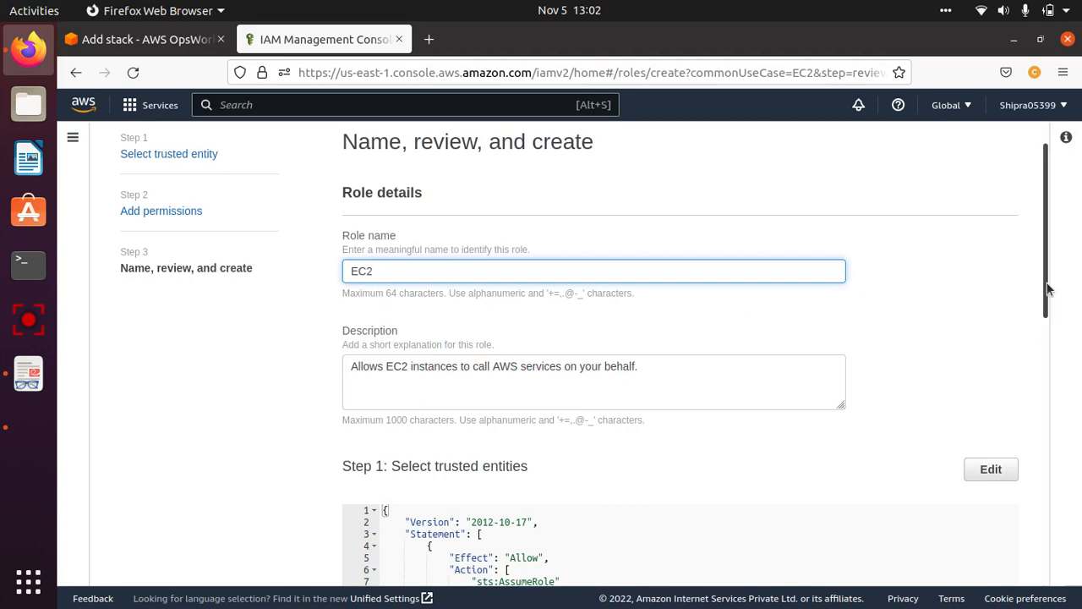
{"action": "scroll", "coordinate": [1062, 543], "scroll_direction": "down", "scroll_amount": 10}
{"action": "left_click", "coordinate": [982, 566]}
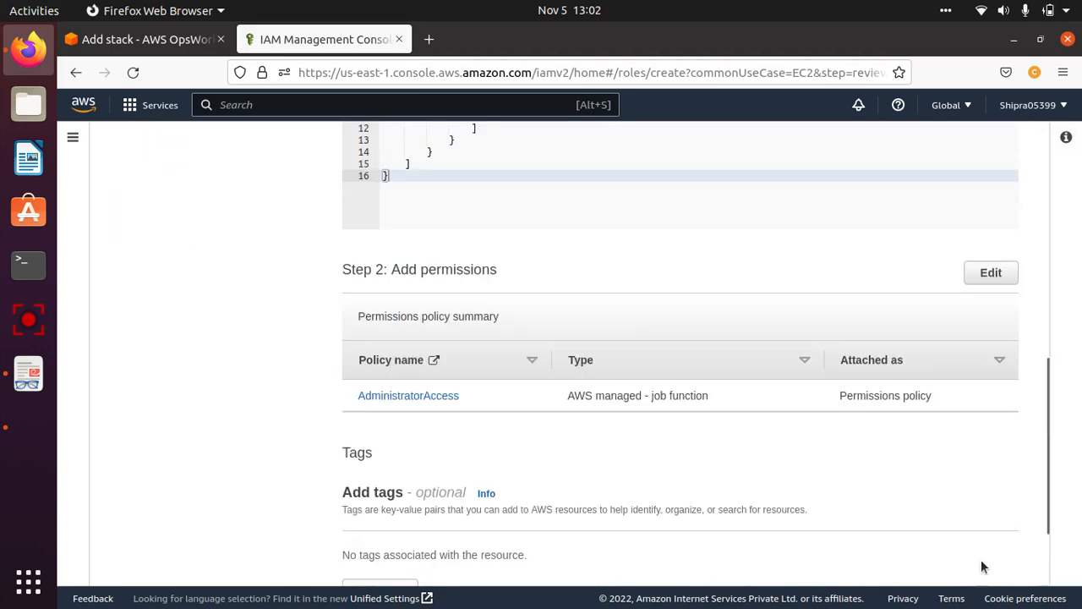
{"action": "scroll", "coordinate": [1054, 406], "scroll_direction": "down", "scroll_amount": 3}
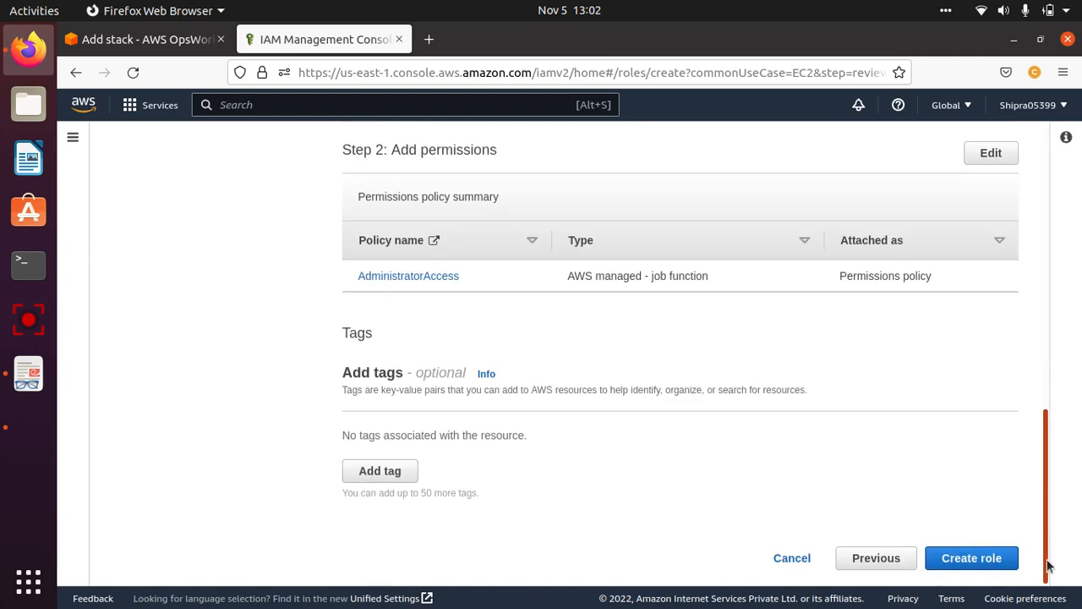
{"action": "left_click", "coordinate": [996, 558]}
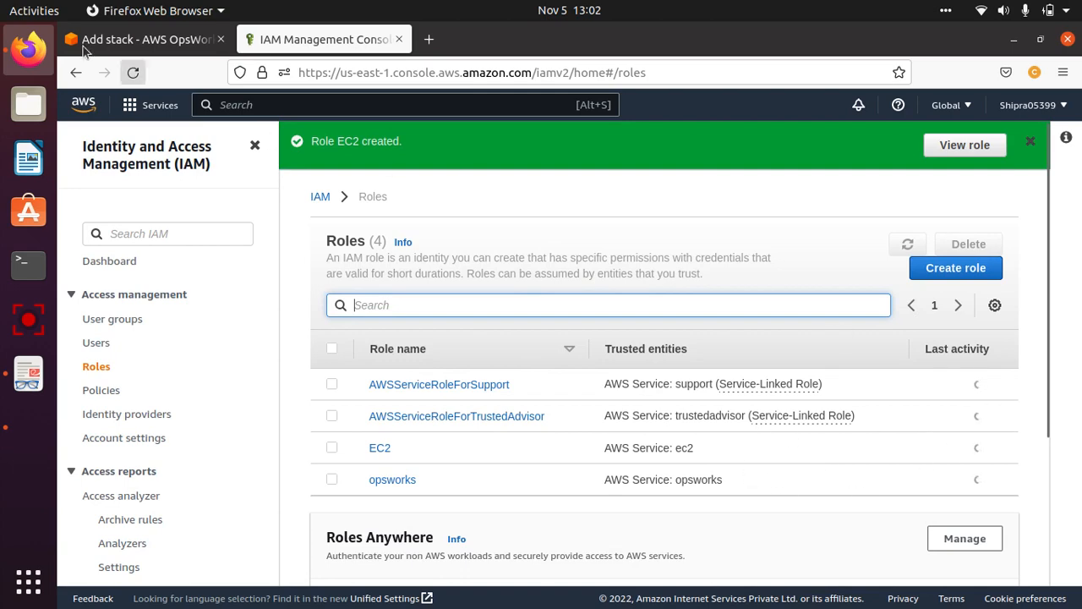
Return to the OpsWorks Add stack page and reload it to refresh the role and instance profile requirements.
{"action": "left_click", "coordinate": [144, 39]}
{"action": "left_click", "coordinate": [100, 306]}
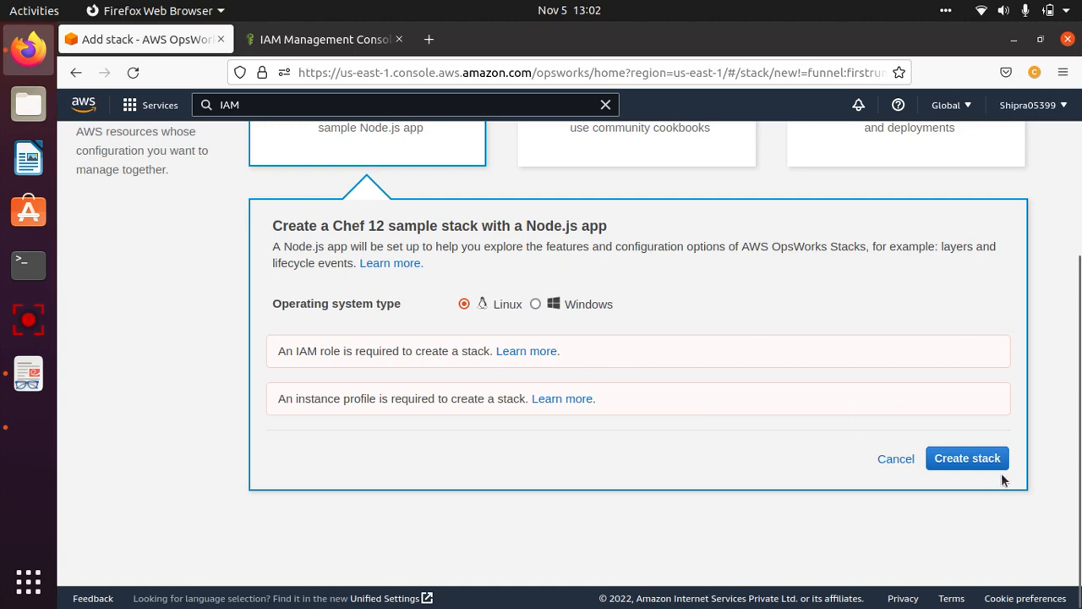
{"action": "scroll", "coordinate": [973, 465], "scroll_direction": "up", "scroll_amount": 1}
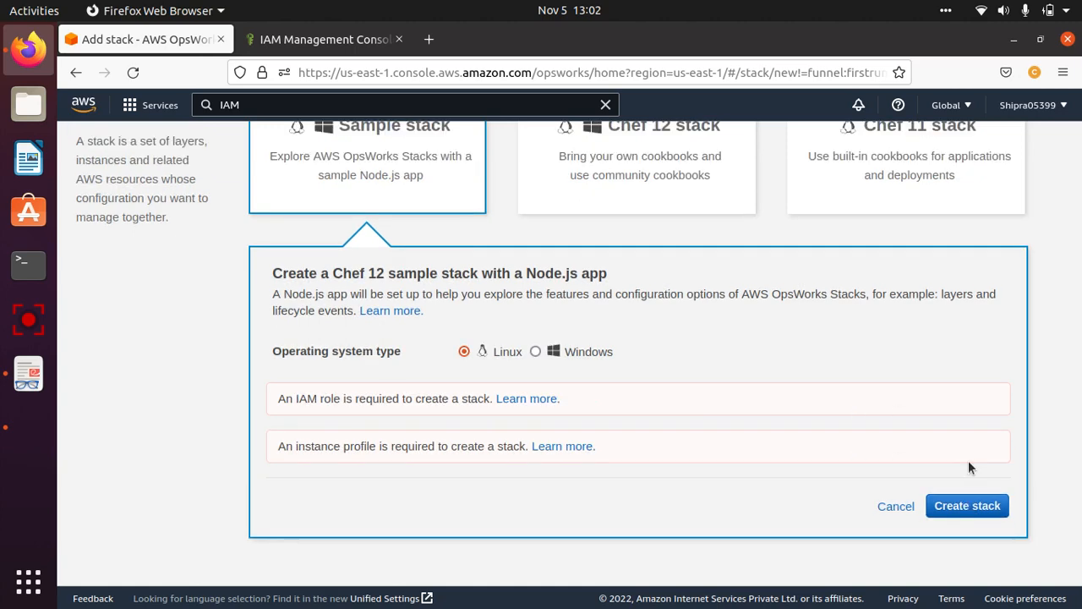
{"action": "scroll", "coordinate": [1076, 332], "scroll_direction": "down", "scroll_amount": 1}
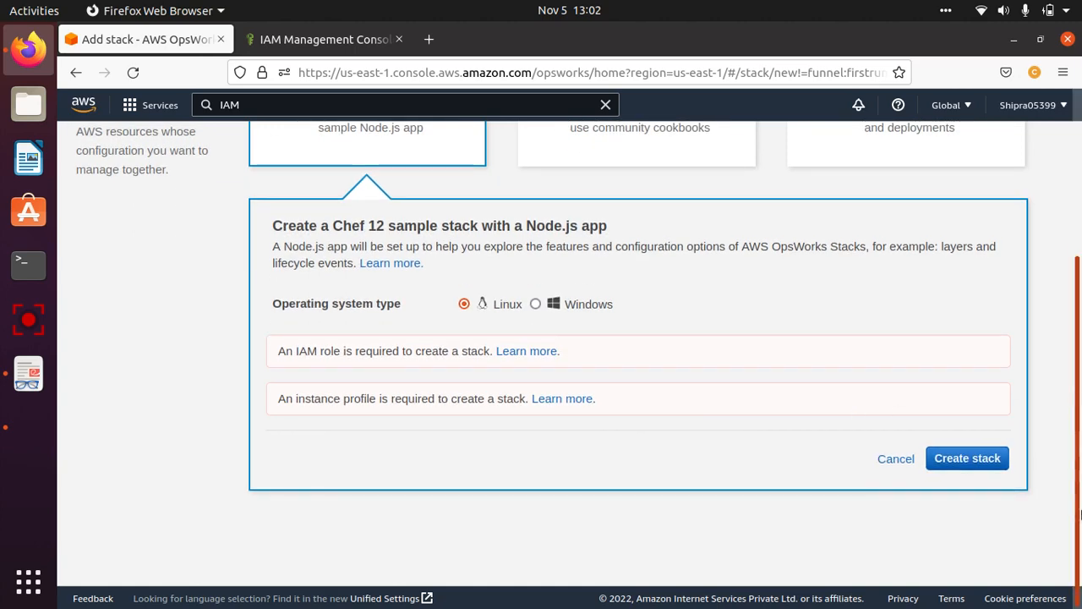
{"action": "scroll", "coordinate": [1076, 332], "scroll_direction": "up", "scroll_amount": 3}
{"action": "scroll", "coordinate": [1076, 332], "scroll_direction": "down", "scroll_amount": 2}
{"action": "scroll", "coordinate": [958, 461], "scroll_direction": "up", "scroll_amount": 1}
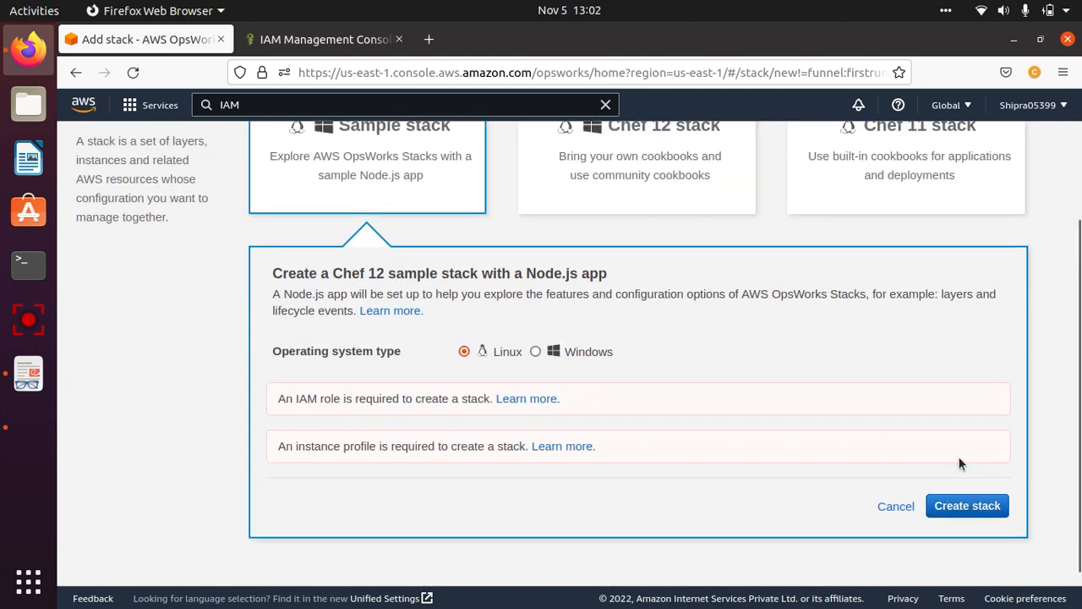
{"action": "scroll", "coordinate": [1077, 406], "scroll_direction": "up", "scroll_amount": 2}
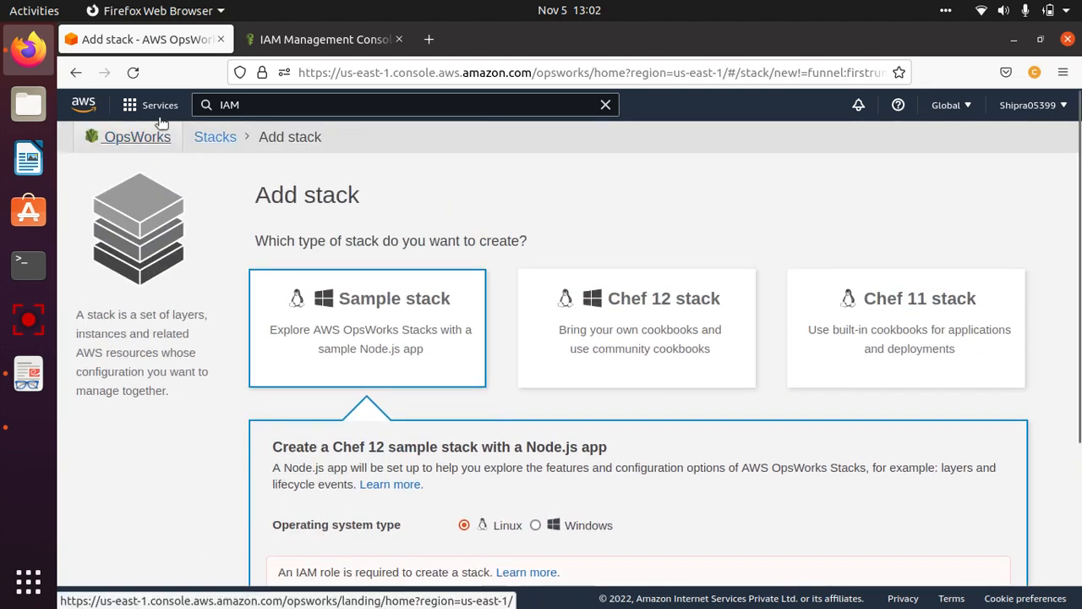
{"action": "left_click", "coordinate": [133, 72]}
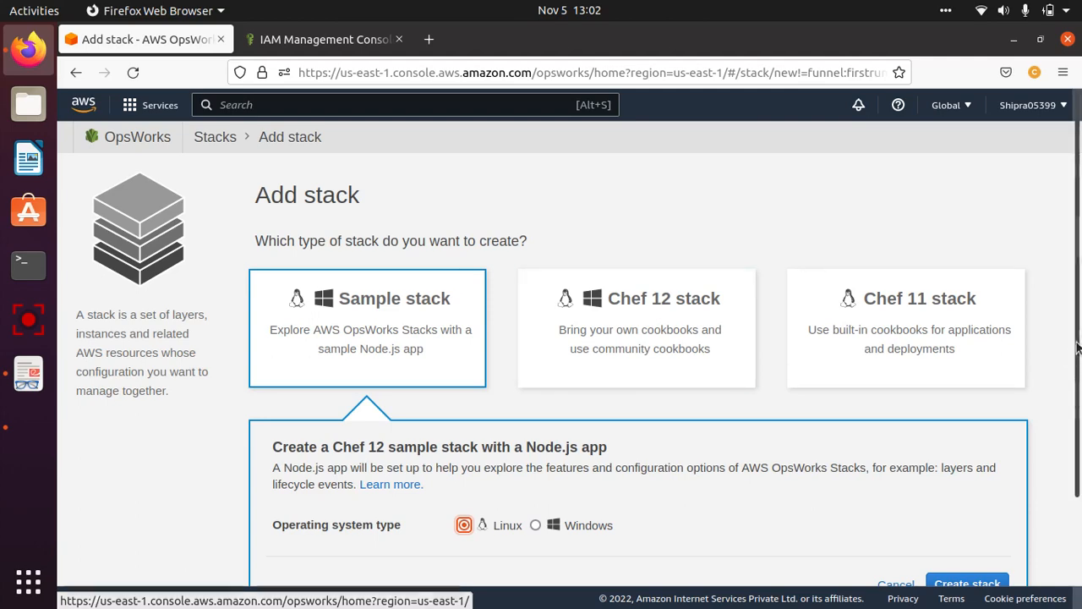
Create the Chef 12 sample stack with Linux as the operating system and open its overview page.
{"action": "scroll", "coordinate": [1075, 505], "scroll_direction": "down", "scroll_amount": 2}
{"action": "left_click", "coordinate": [993, 457]}
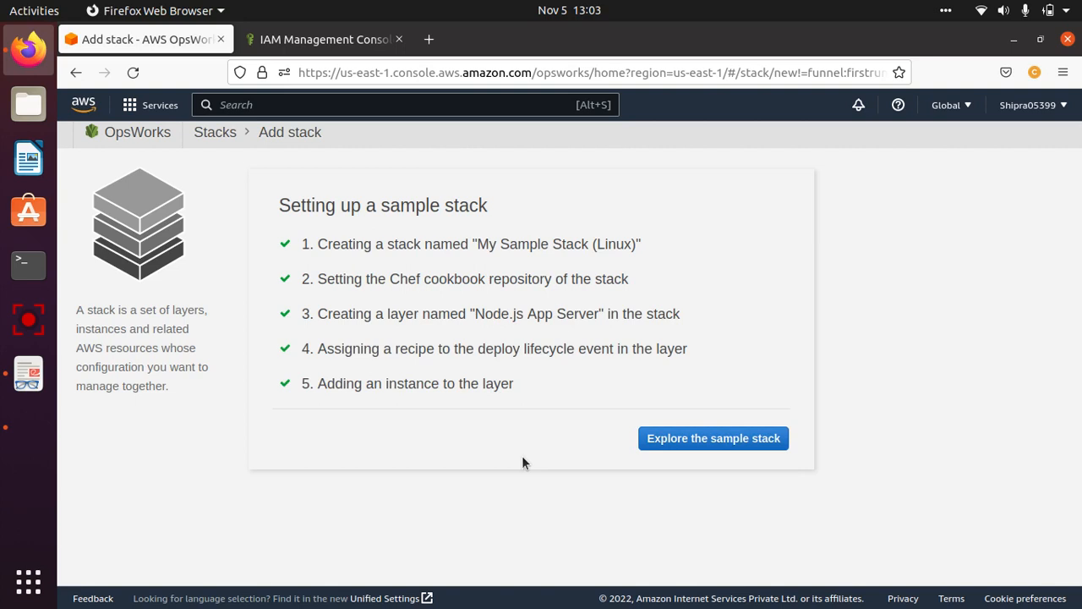
{"action": "left_click", "coordinate": [717, 437]}
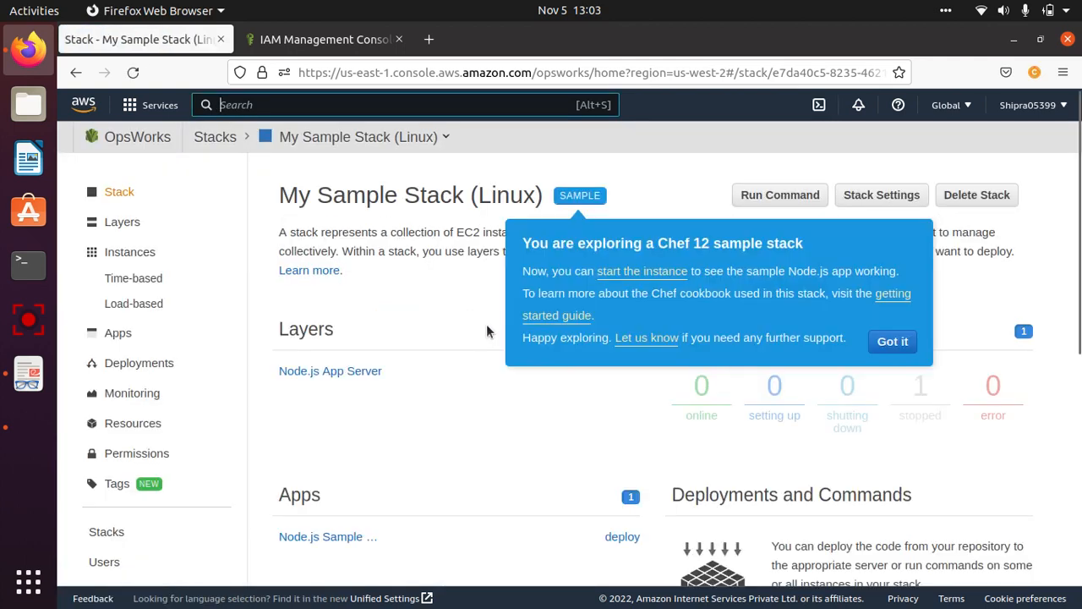
{"action": "left_click", "coordinate": [892, 341]}
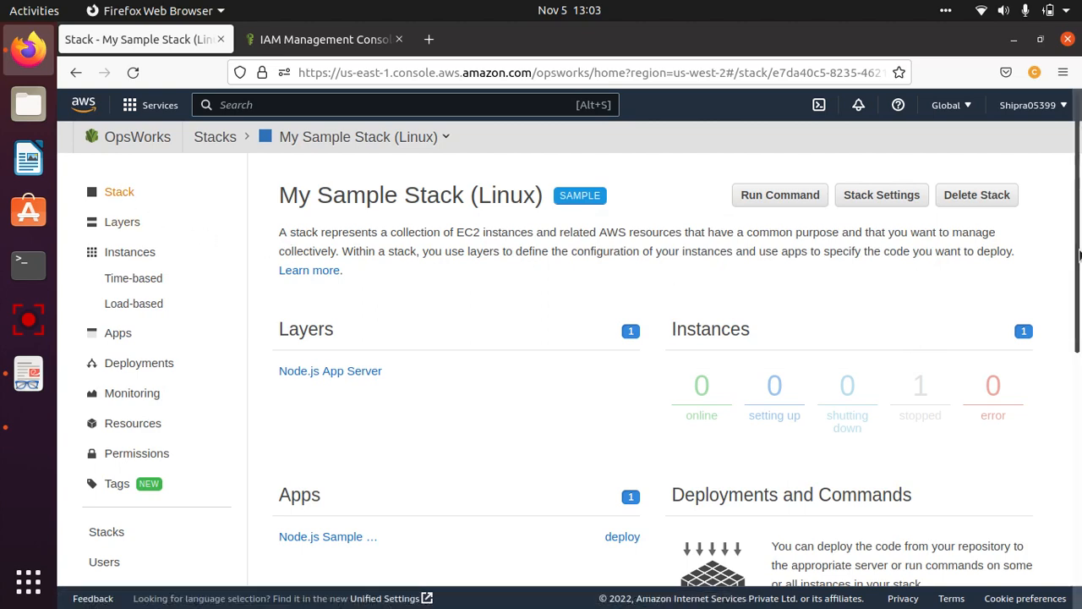
Examine the layers, instances and apps listed in the sample stack's overview.
{"action": "left_click_drag", "start_coordinate": [1079, 255], "coordinate": [1078, 326]}
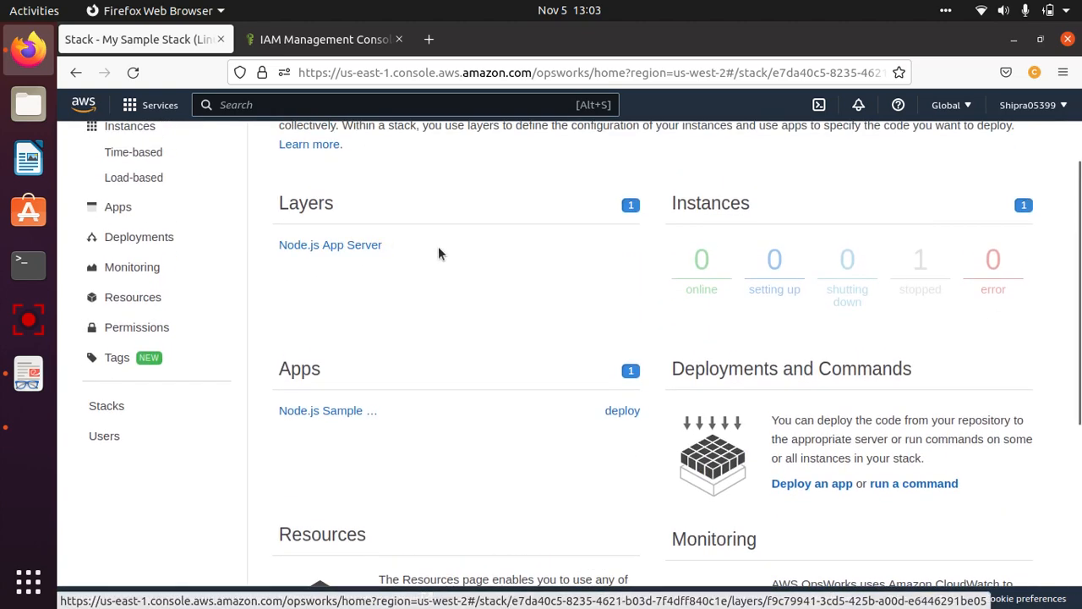
{"action": "left_click_drag", "start_coordinate": [438, 246], "coordinate": [263, 237]}
{"action": "left_click", "coordinate": [438, 191]}
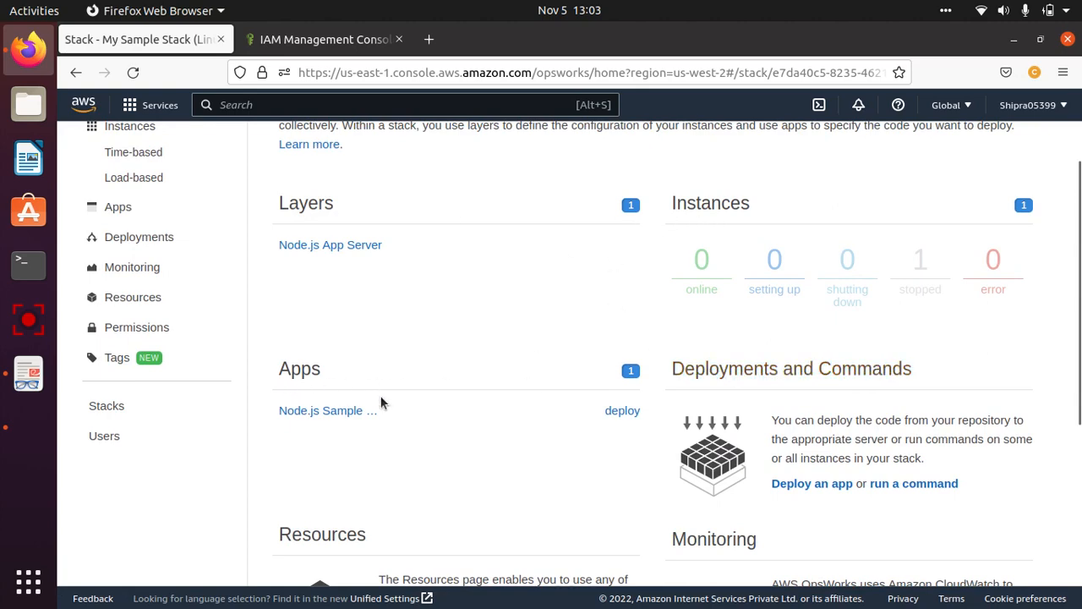
{"action": "left_click_drag", "start_coordinate": [415, 413], "coordinate": [275, 404]}
{"action": "mouse_move", "coordinate": [1074, 257]}
{"action": "left_mouse_down"}
{"action": "mouse_move", "coordinate": [1072, 443]}
{"action": "mouse_move", "coordinate": [1078, 260]}
{"action": "left_mouse_up"}
{"action": "left_click", "coordinate": [415, 316]}
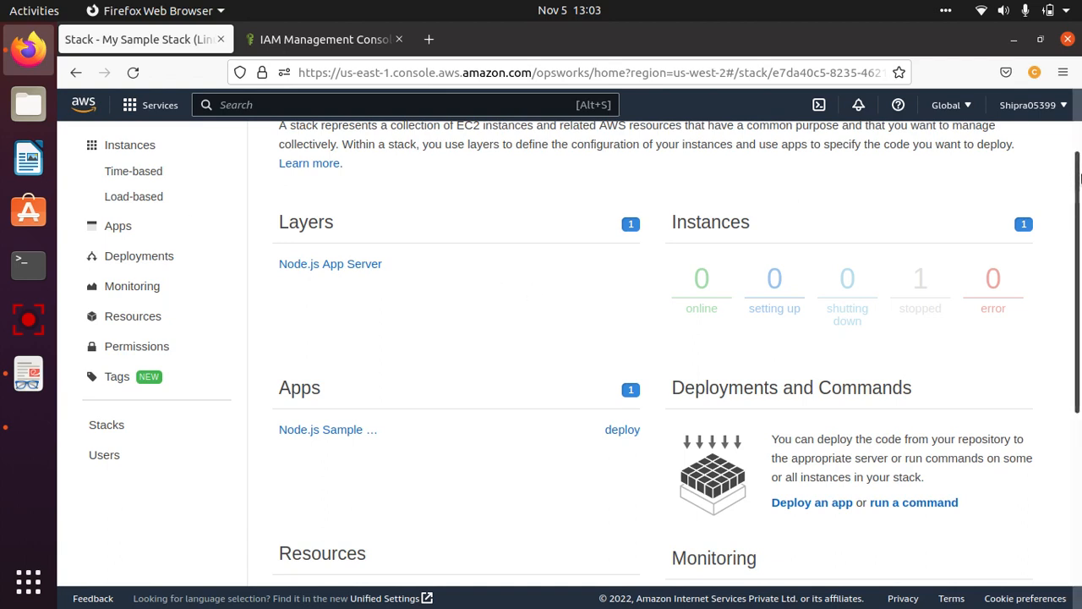
{"action": "left_click", "coordinate": [1080, 154]}
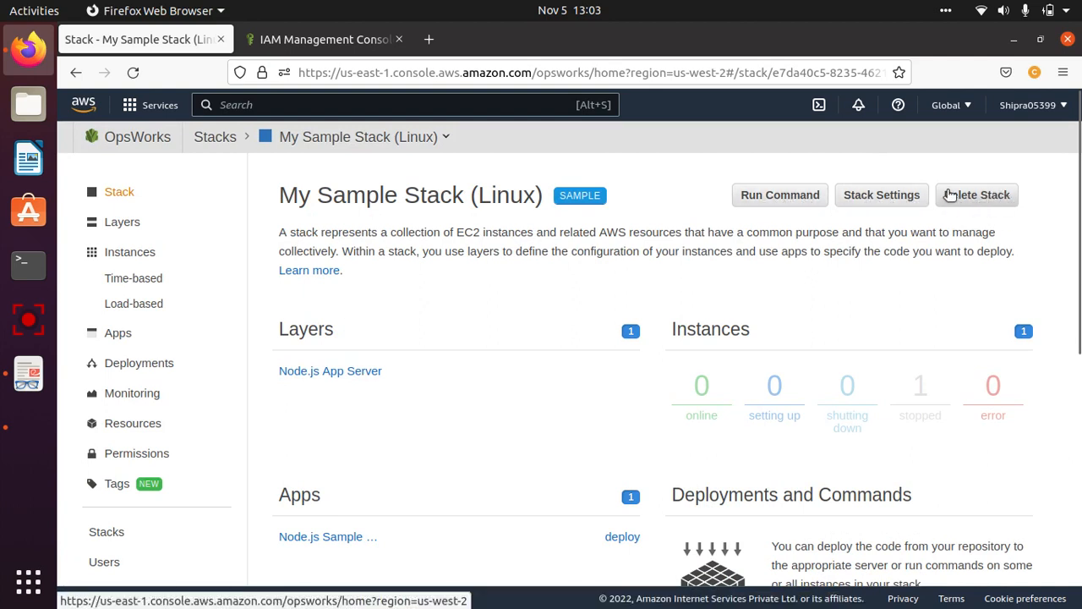
Open the sample stack's settings and review its general details, from stack name and region to Chef version.
{"action": "left_click", "coordinate": [879, 197]}
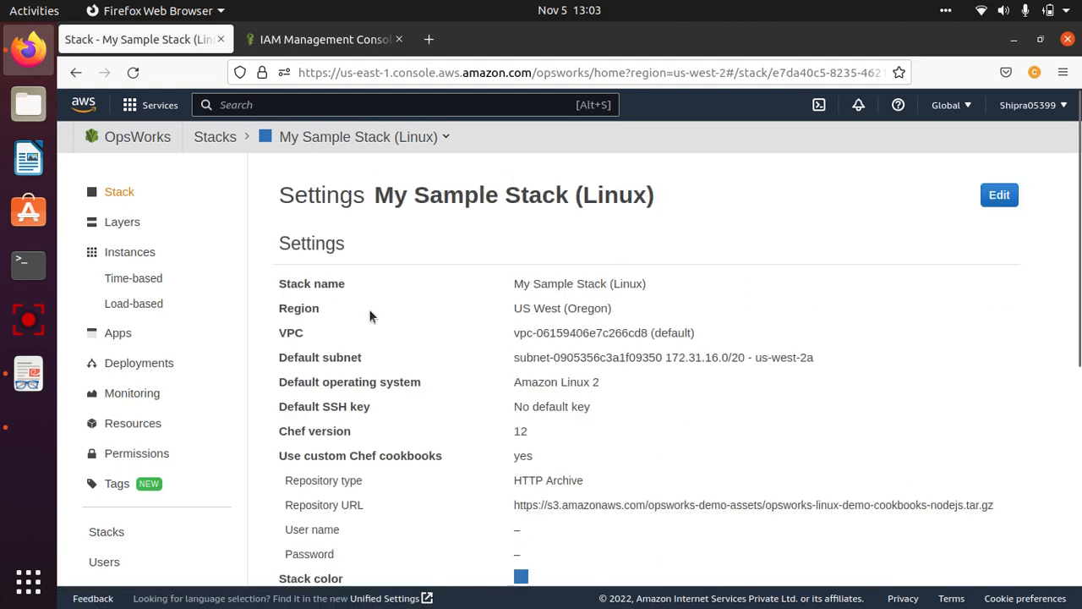
{"action": "left_click_drag", "start_coordinate": [512, 283], "coordinate": [534, 457]}
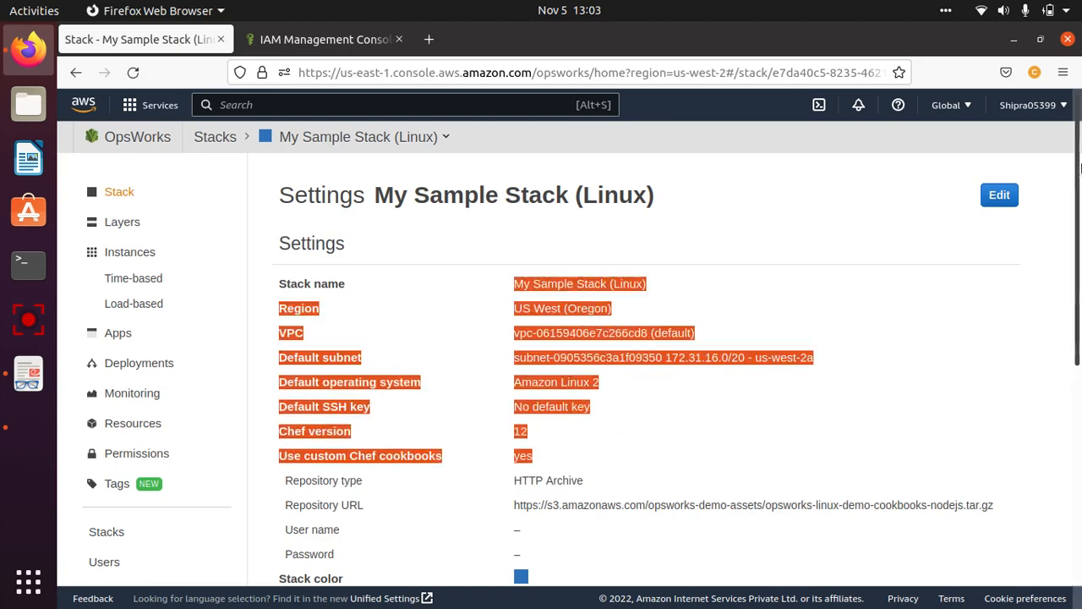
{"action": "scroll", "coordinate": [1079, 210], "scroll_direction": "down", "scroll_amount": 2}
{"action": "left_click", "coordinate": [681, 352]}
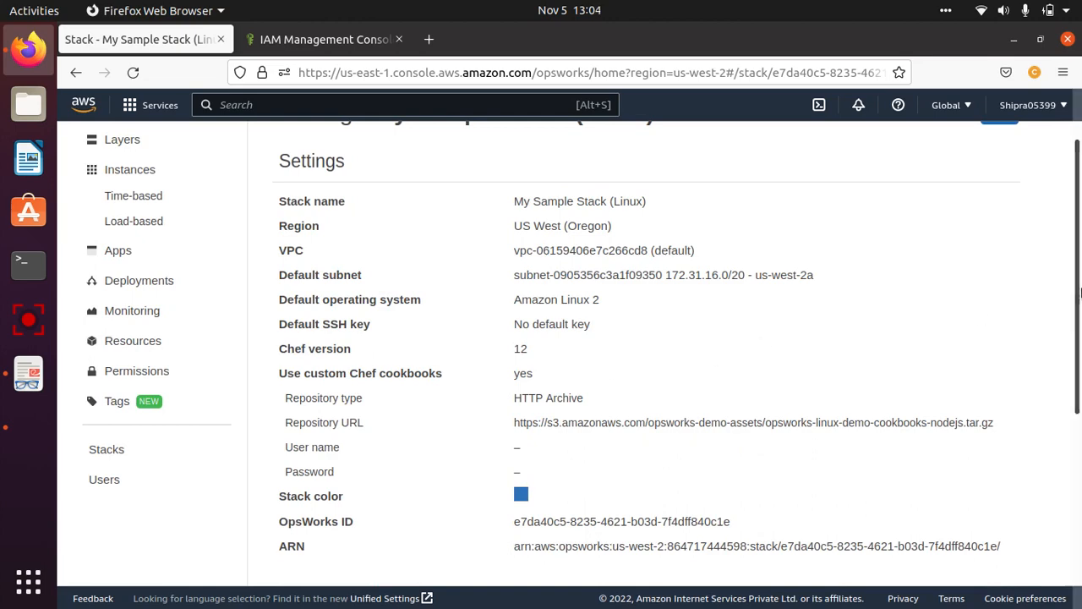
{"action": "scroll", "coordinate": [1075, 356], "scroll_direction": "down", "scroll_amount": 1}
{"action": "scroll", "coordinate": [1075, 357], "scroll_direction": "down", "scroll_amount": 3}
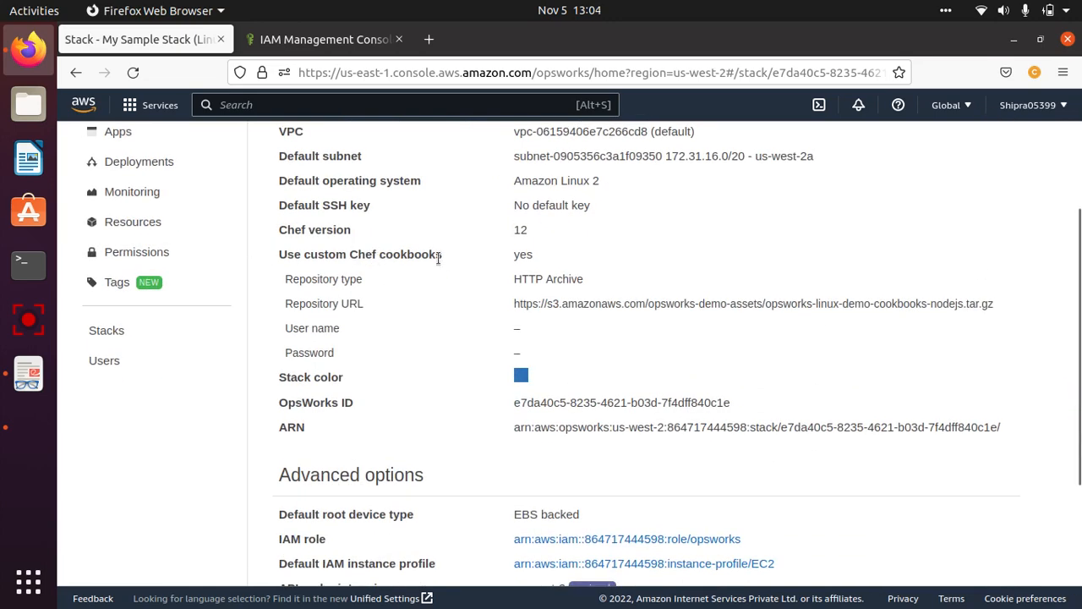
Check the custom Chef cookbooks option and the repository type in the stack settings.
{"action": "left_click_drag", "start_coordinate": [462, 256], "coordinate": [416, 261]}
{"action": "left_click_drag", "start_coordinate": [349, 254], "coordinate": [443, 259]}
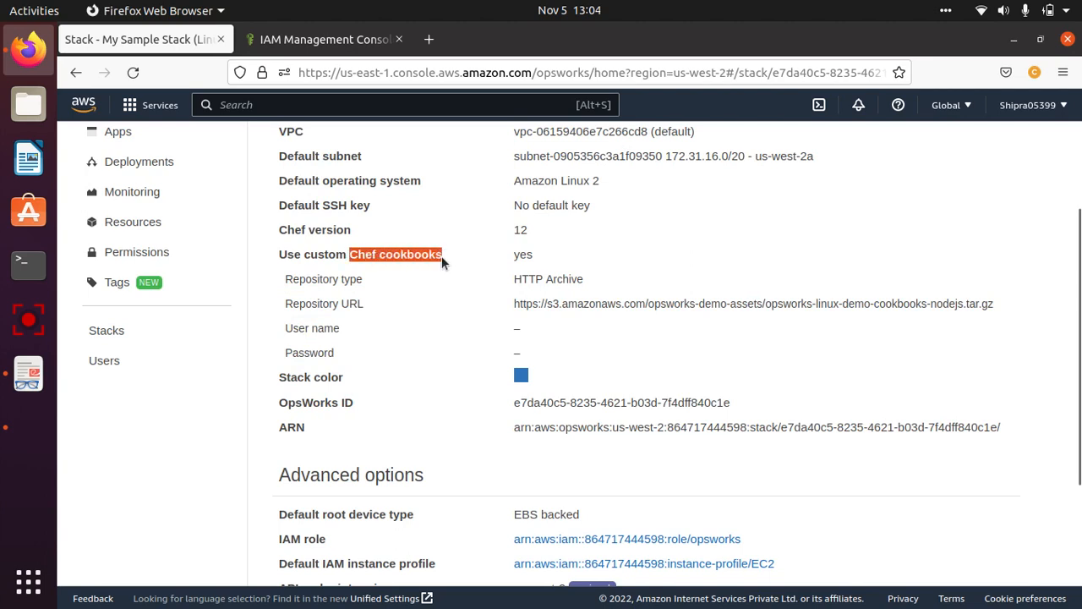
{"action": "left_click", "coordinate": [506, 250]}
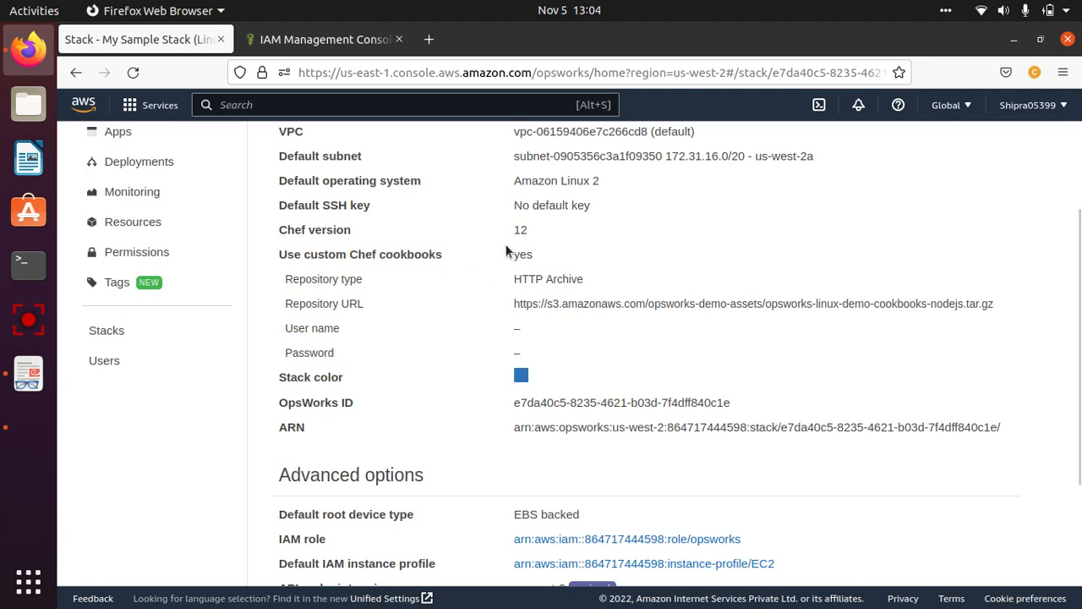
{"action": "double_click", "coordinate": [513, 255]}
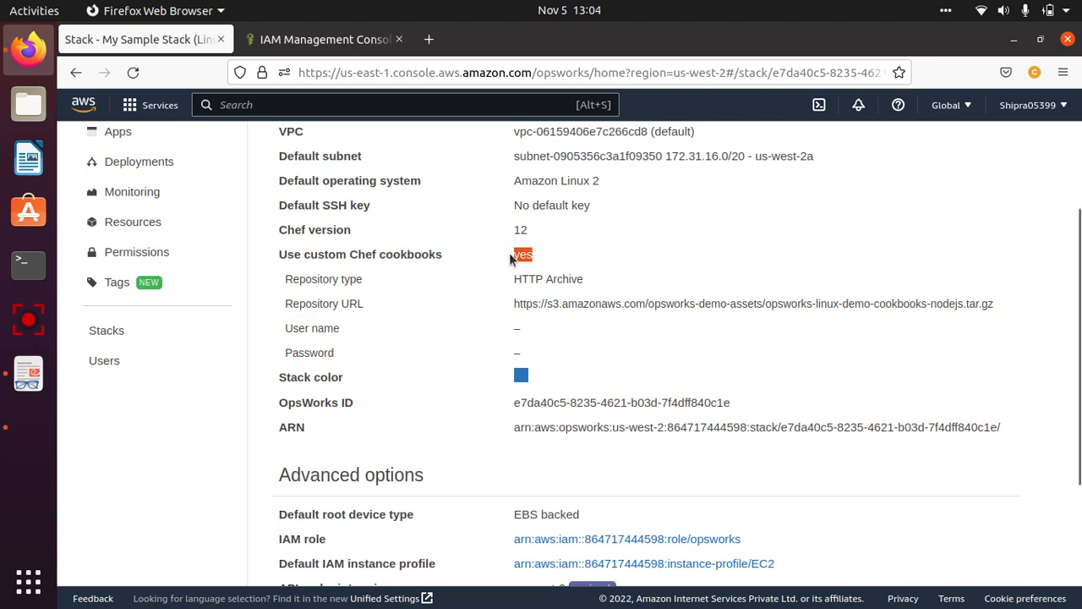
{"action": "left_click", "coordinate": [552, 278]}
Copy the cookbook repository URL from the stack settings and load it in a new browser tab to download the archive.
{"action": "left_click_drag", "start_coordinate": [997, 306], "coordinate": [507, 304]}
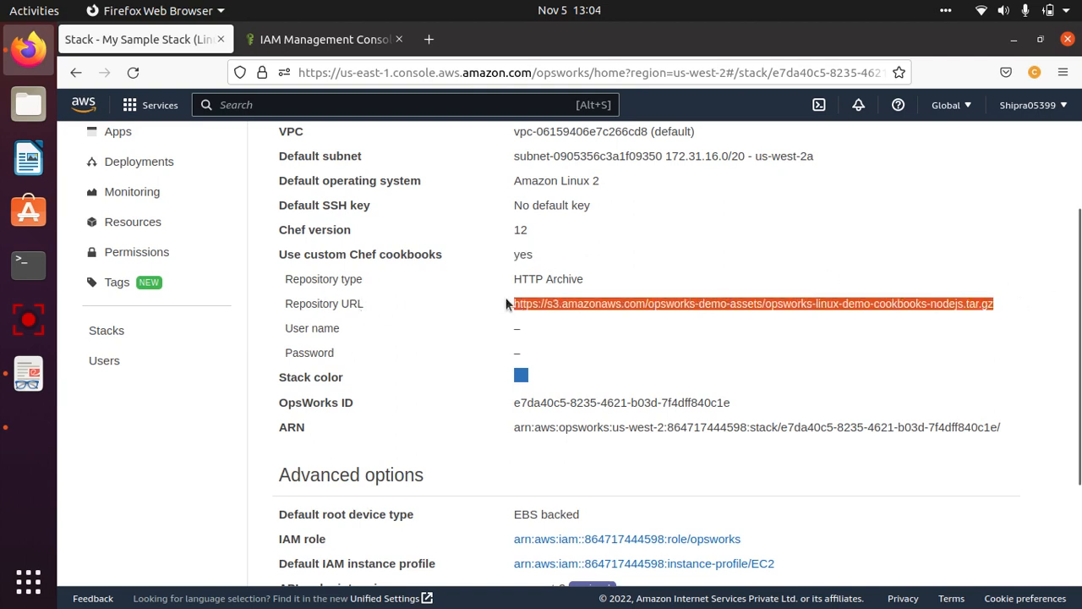
{"action": "right_click", "coordinate": [686, 303]}
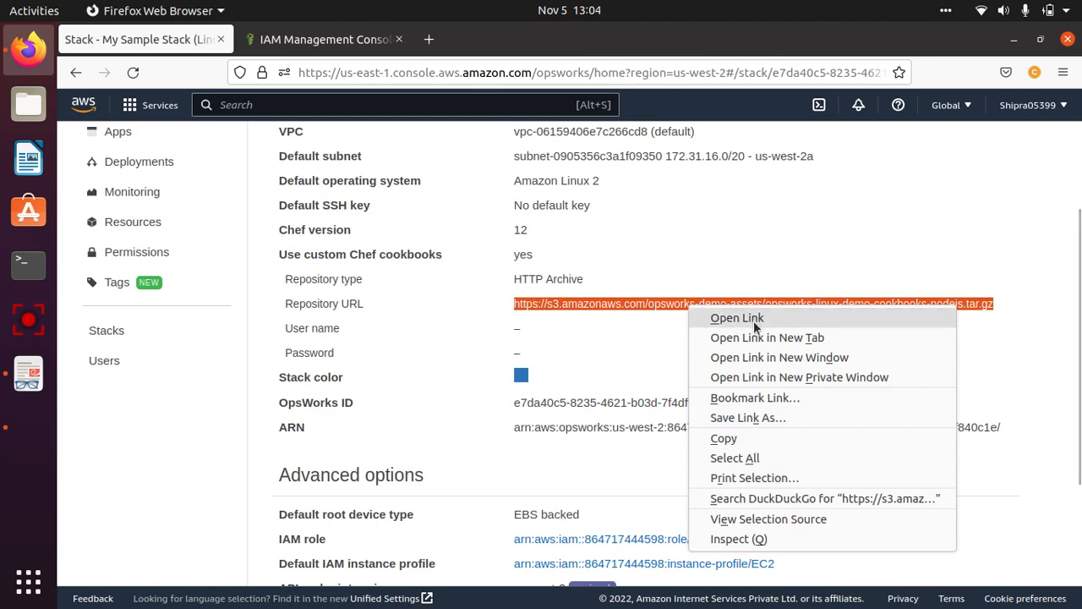
{"action": "left_click", "coordinate": [740, 435]}
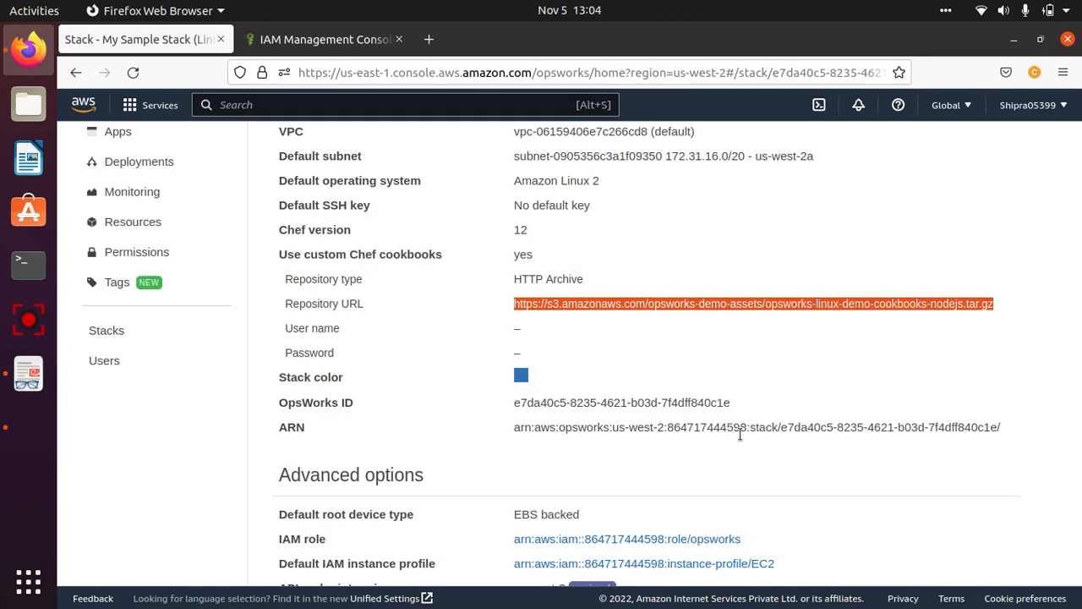
{"action": "left_click", "coordinate": [429, 39]}
{"action": "left_click", "coordinate": [403, 72]}
{"action": "right_click", "coordinate": [409, 74]}
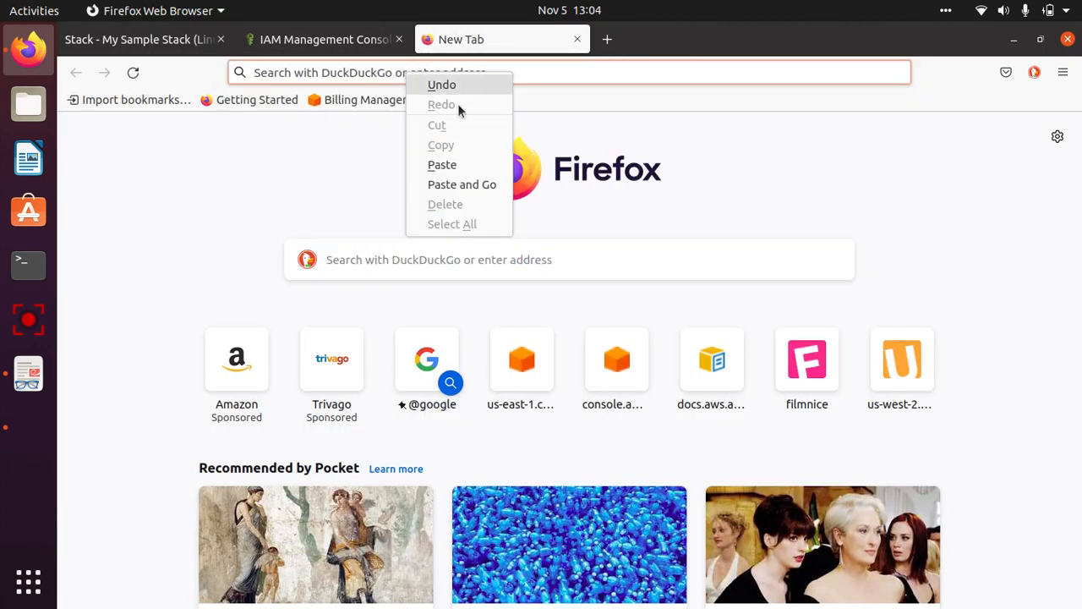
{"action": "left_click", "coordinate": [452, 166]}
{"action": "key", "text": "Return"}
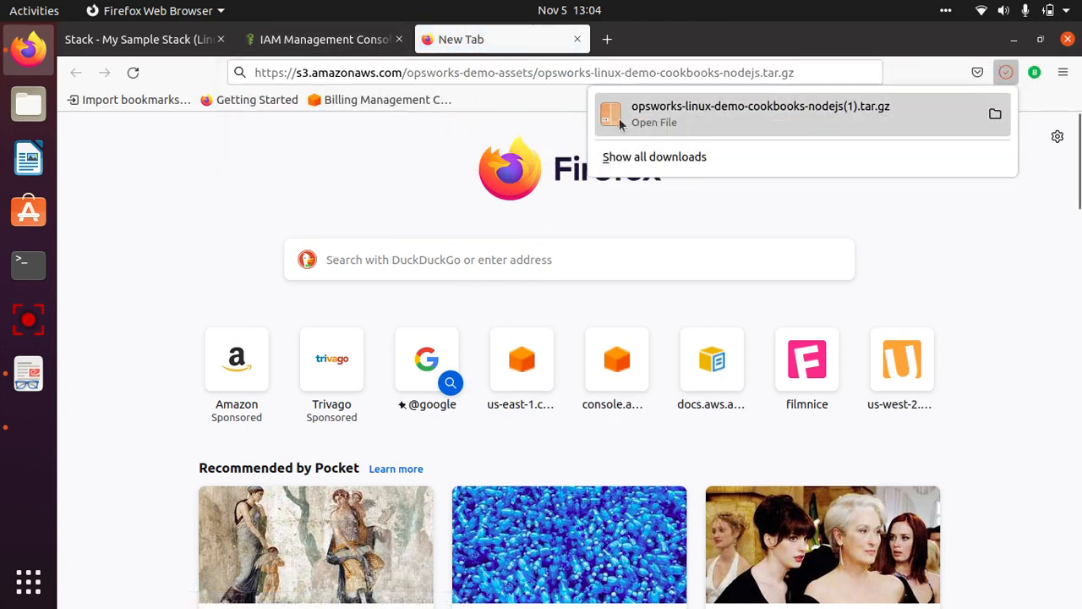
Open the downloaded opsworks-linux-demo-cookbooks-nodejs archive, look through its cookbook folders, and close it.
{"action": "left_click", "coordinate": [690, 115]}
{"action": "double_click", "coordinate": [295, 175]}
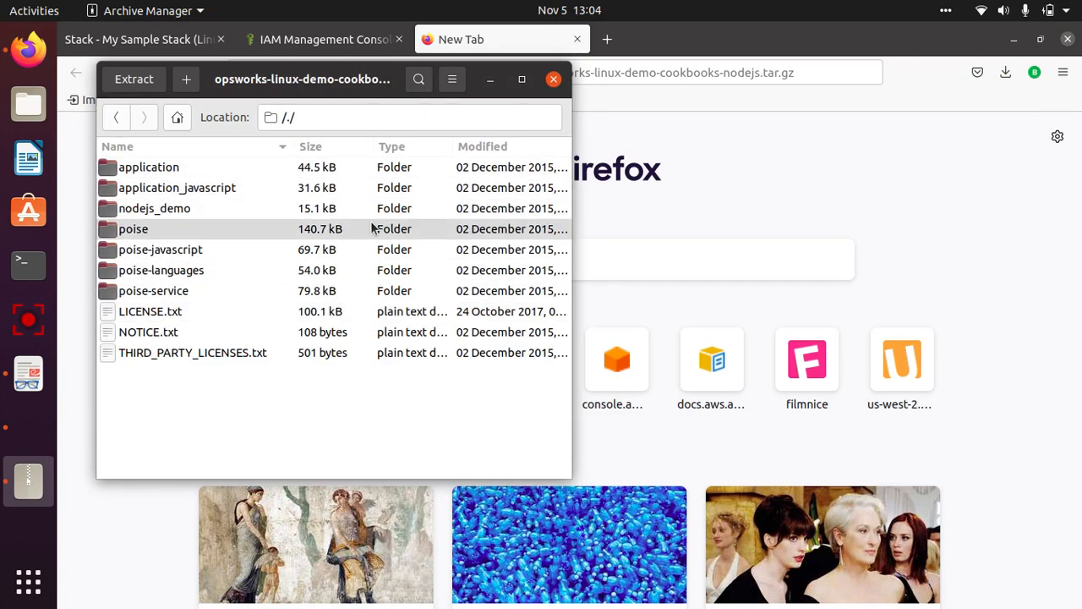
{"action": "left_click", "coordinate": [554, 79]}
Return to the stack settings and examine the root device type, IAM role and default IAM instance profile under Advanced options.
{"action": "left_click", "coordinate": [254, 39]}
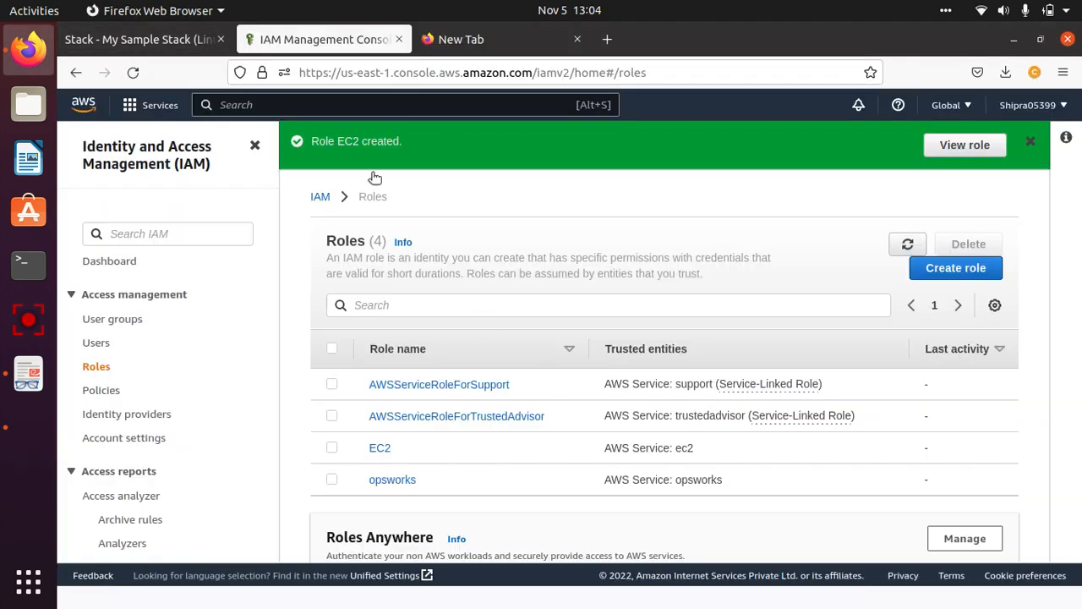
{"action": "left_click", "coordinate": [135, 39]}
{"action": "left_click", "coordinate": [798, 357]}
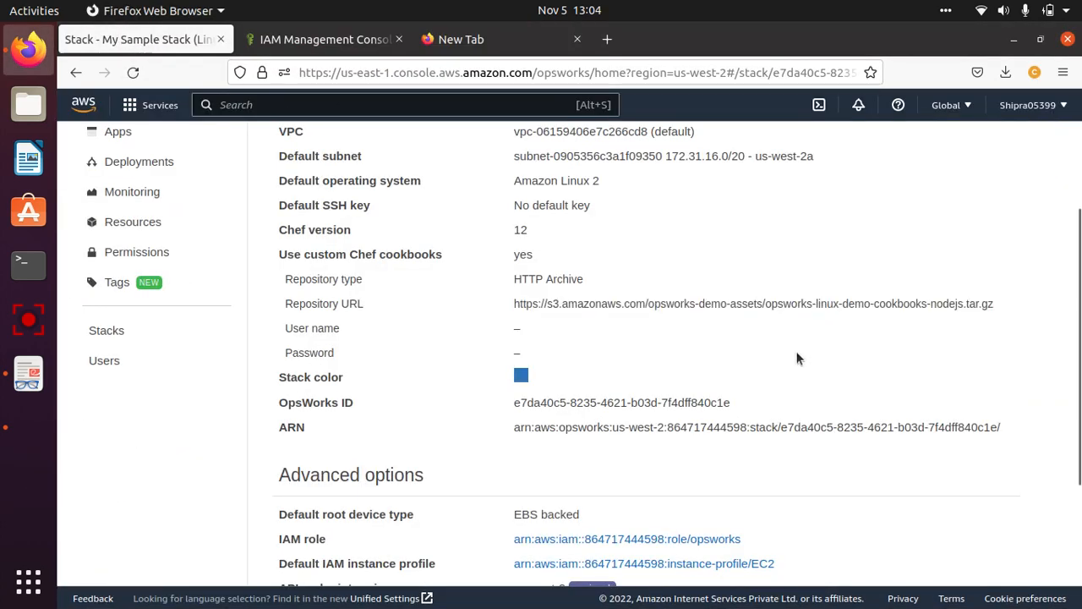
{"action": "scroll", "coordinate": [1075, 372], "scroll_direction": "down", "scroll_amount": 3}
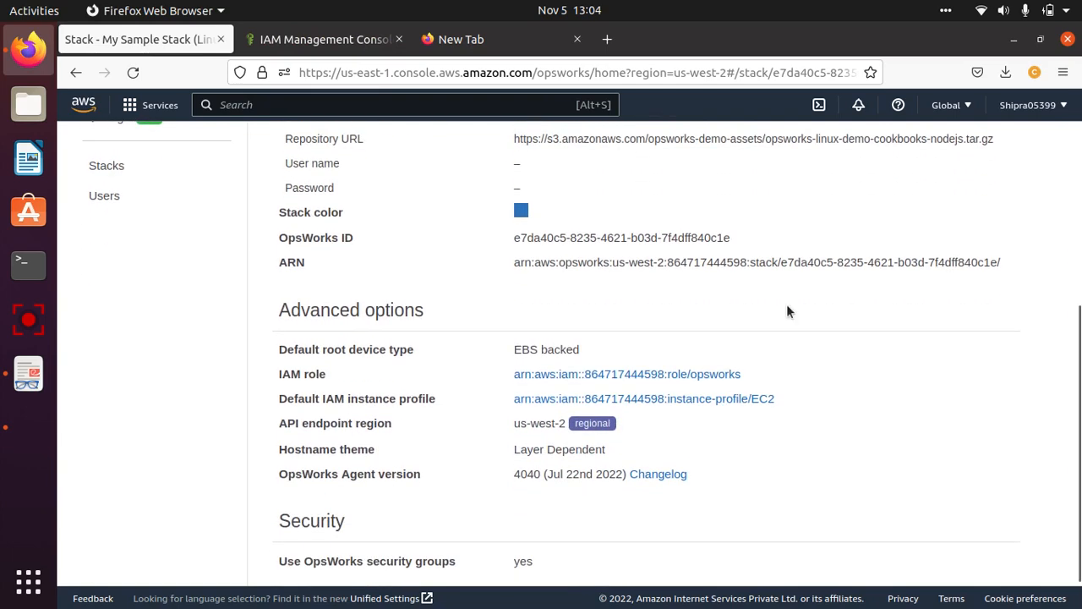
{"action": "scroll", "coordinate": [732, 309], "scroll_direction": "down", "scroll_amount": 1}
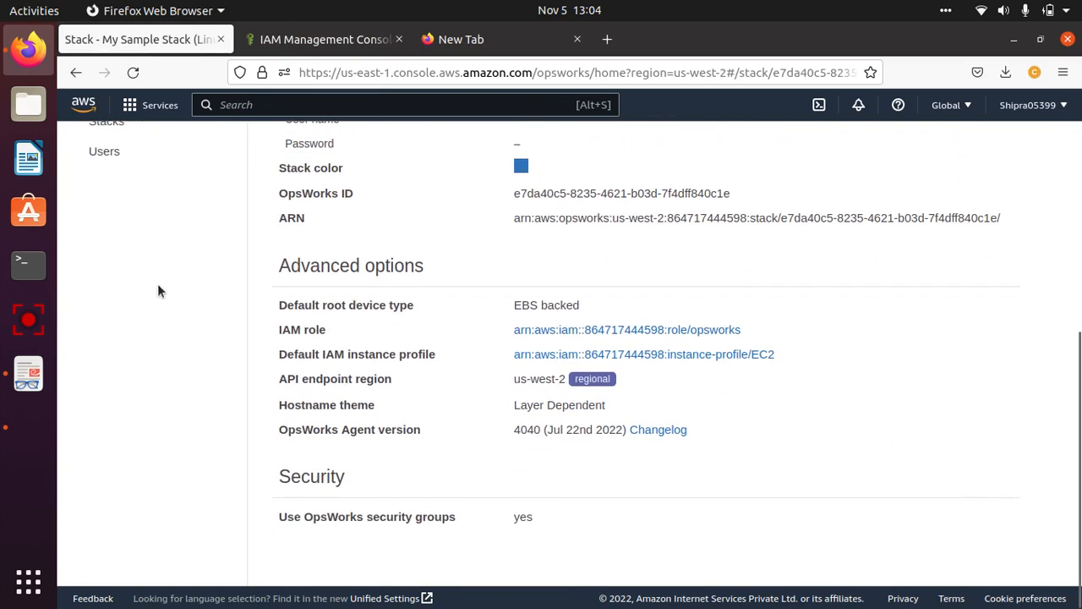
{"action": "left_click_drag", "start_coordinate": [298, 324], "coordinate": [939, 316]}
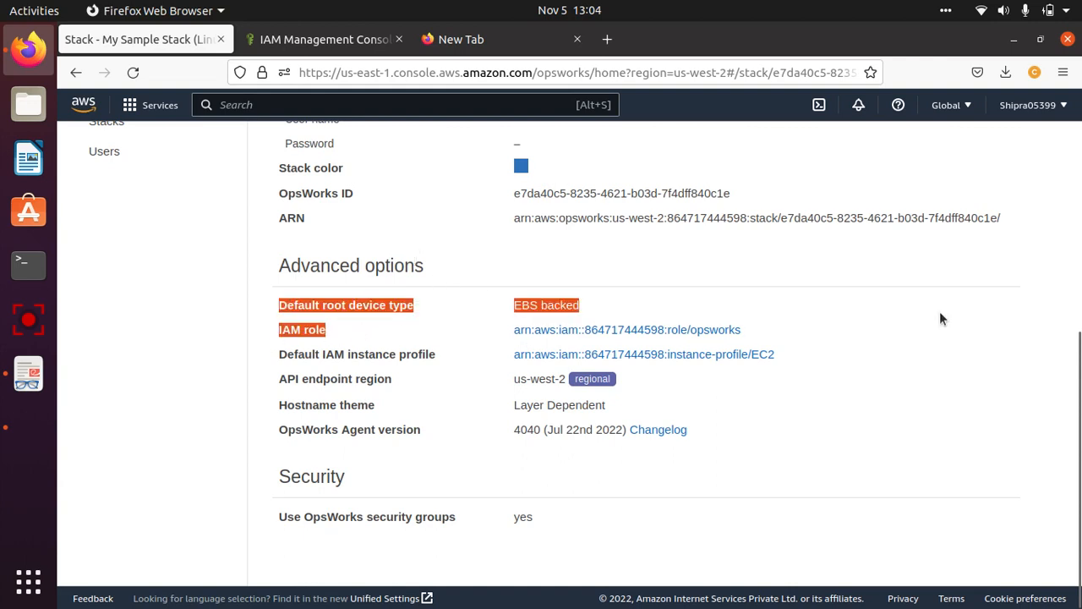
{"action": "left_click", "coordinate": [953, 343]}
{"action": "left_click_drag", "start_coordinate": [757, 329], "coordinate": [507, 330]}
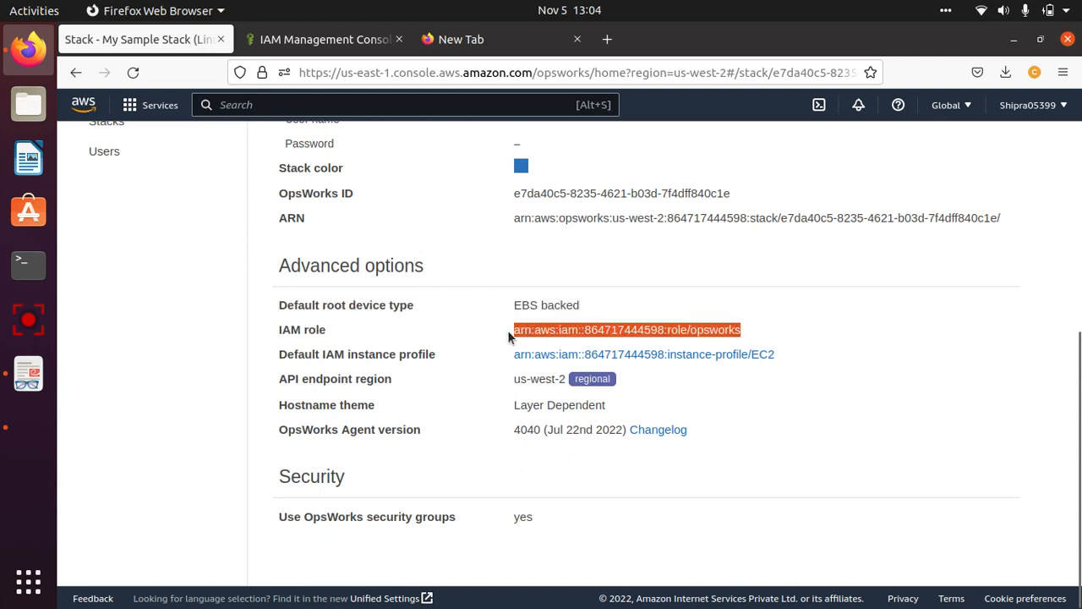
{"action": "left_click", "coordinate": [364, 357]}
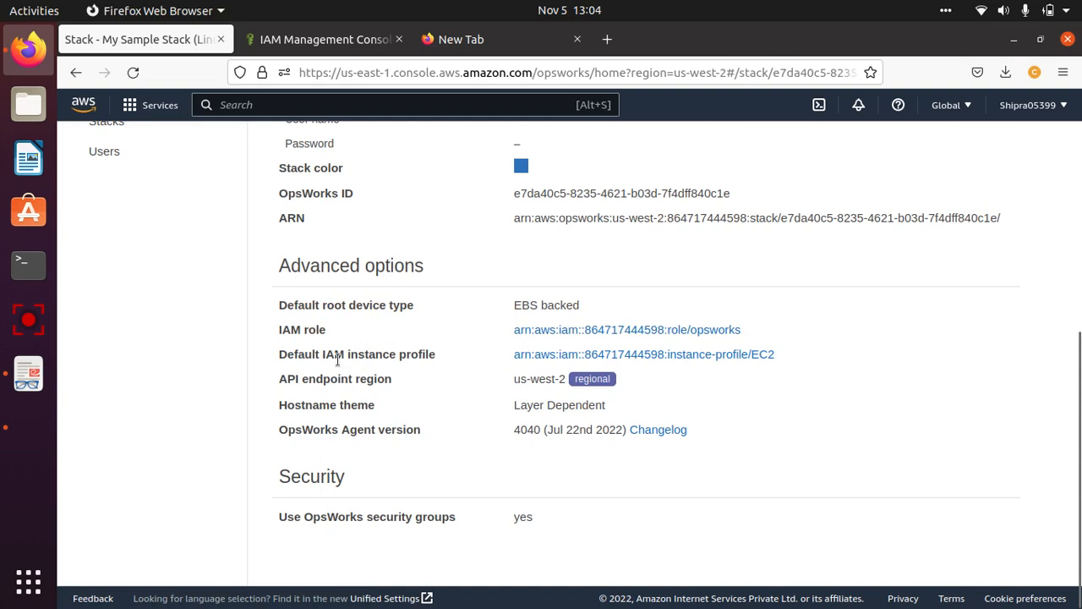
{"action": "left_click_drag", "start_coordinate": [509, 355], "coordinate": [800, 369]}
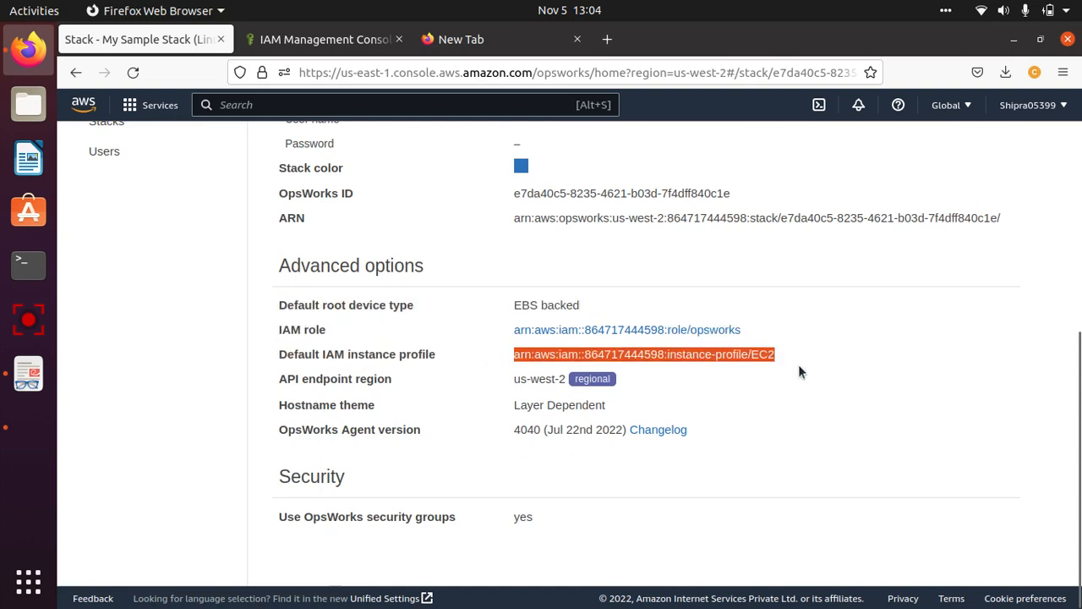
{"action": "left_click", "coordinate": [877, 381]}
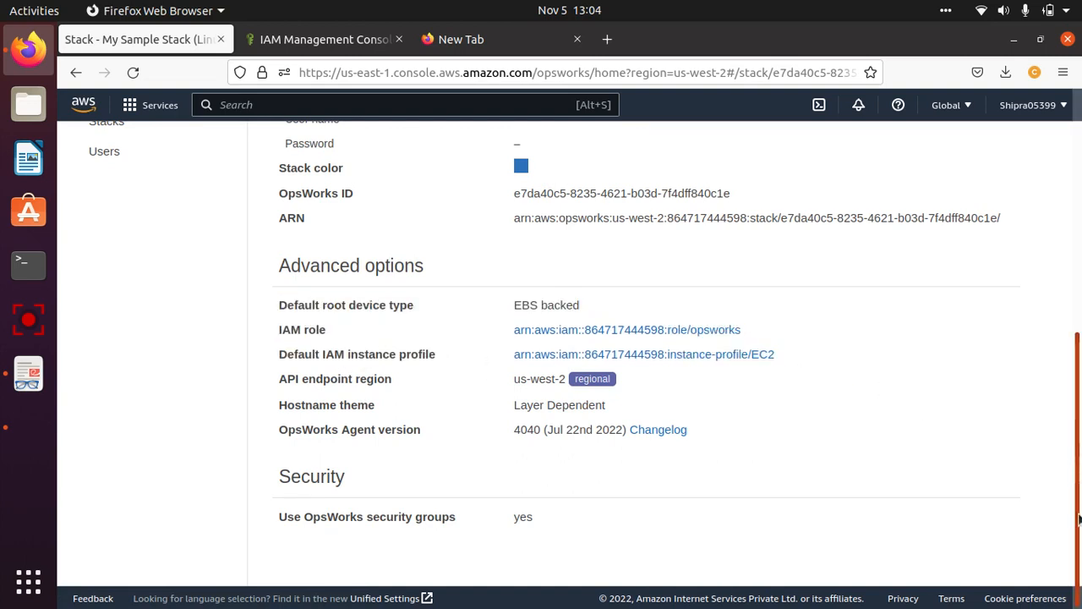
Examine the API endpoint region and the remaining advanced and security settings of the stack.
{"action": "left_click_drag", "start_coordinate": [508, 384], "coordinate": [615, 384]}
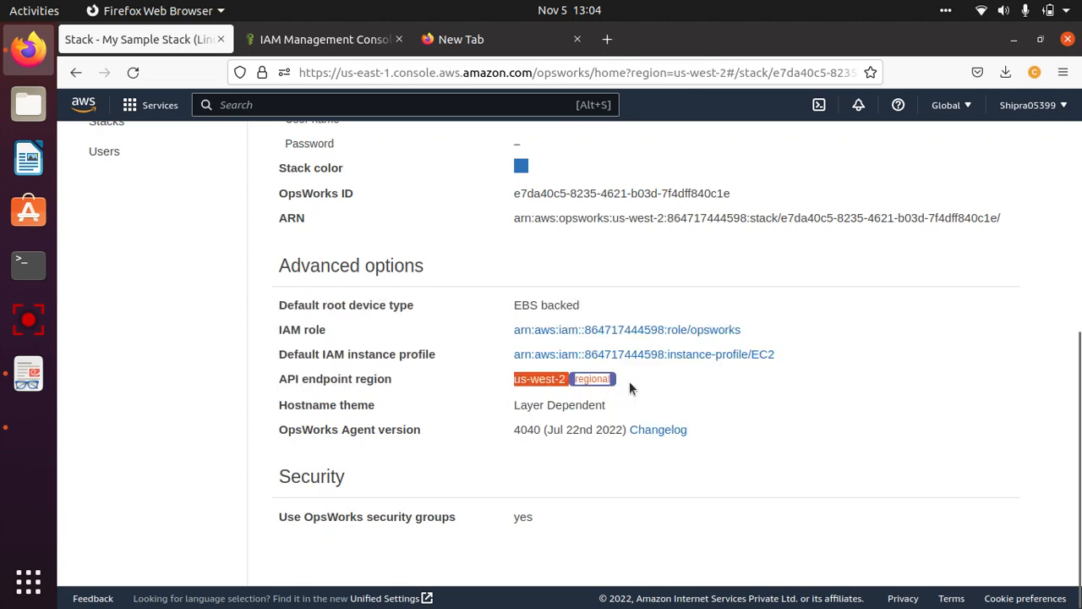
{"action": "left_click", "coordinate": [715, 408]}
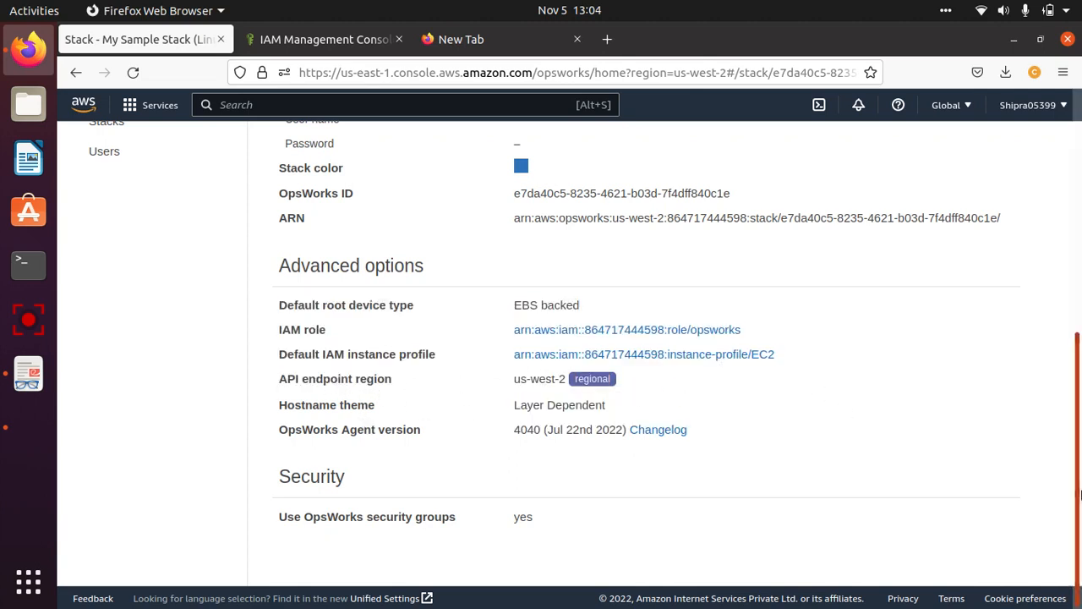
{"action": "left_click_drag", "start_coordinate": [1079, 457], "coordinate": [1079, 590]}
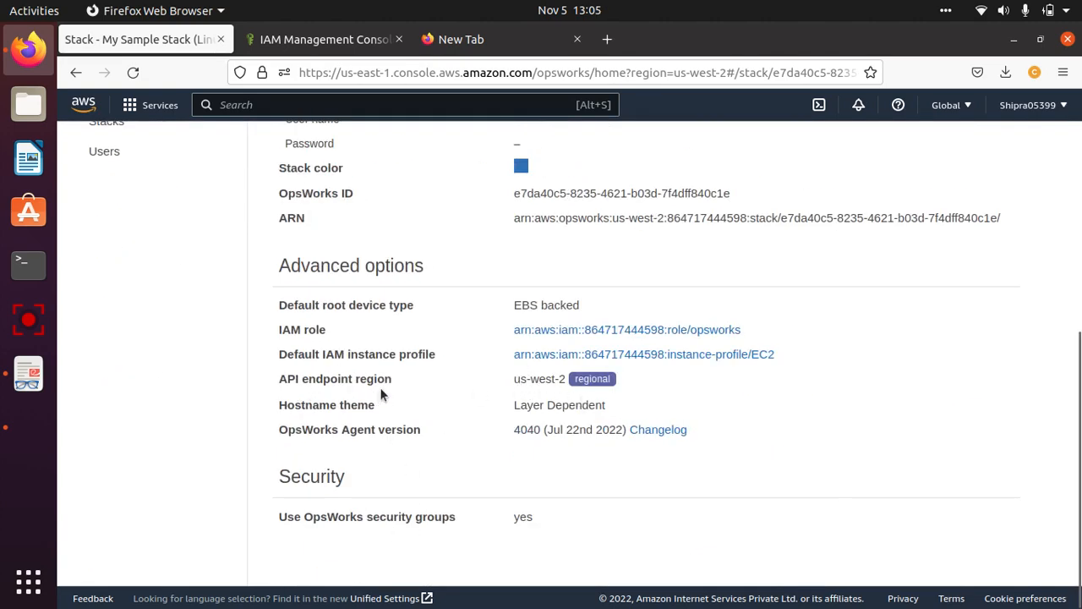
{"action": "scroll", "coordinate": [1073, 388], "scroll_direction": "up", "scroll_amount": 1}
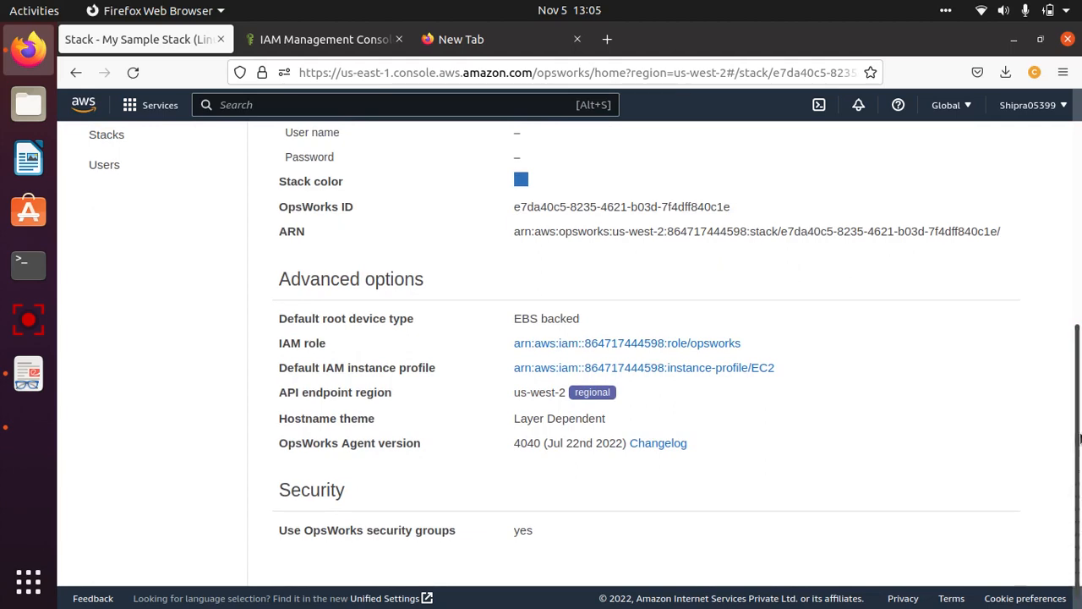
{"action": "left_click_drag", "start_coordinate": [513, 395], "coordinate": [623, 404]}
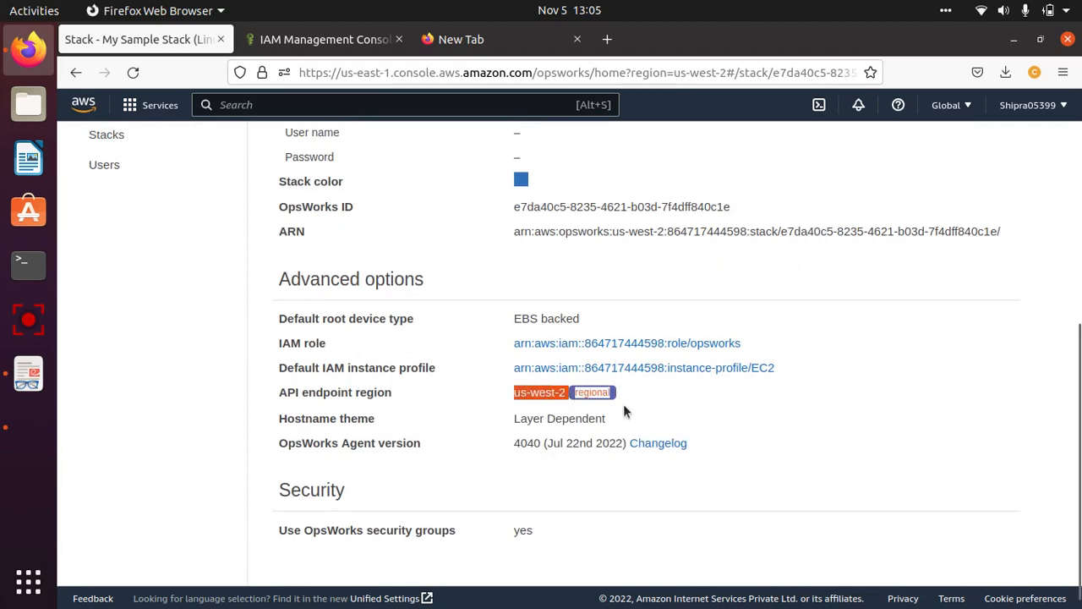
{"action": "left_click", "coordinate": [724, 414]}
Go to the stack's layers and open the Node.js App Server layer.
{"action": "left_click_drag", "start_coordinate": [1079, 326], "coordinate": [1080, 97]}
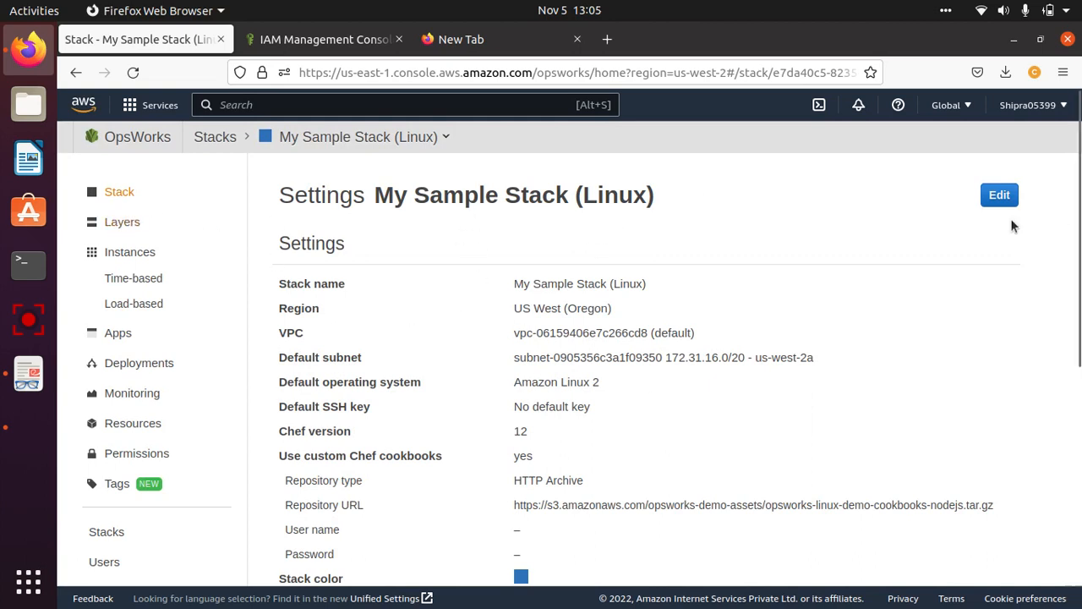
{"action": "left_click", "coordinate": [119, 221]}
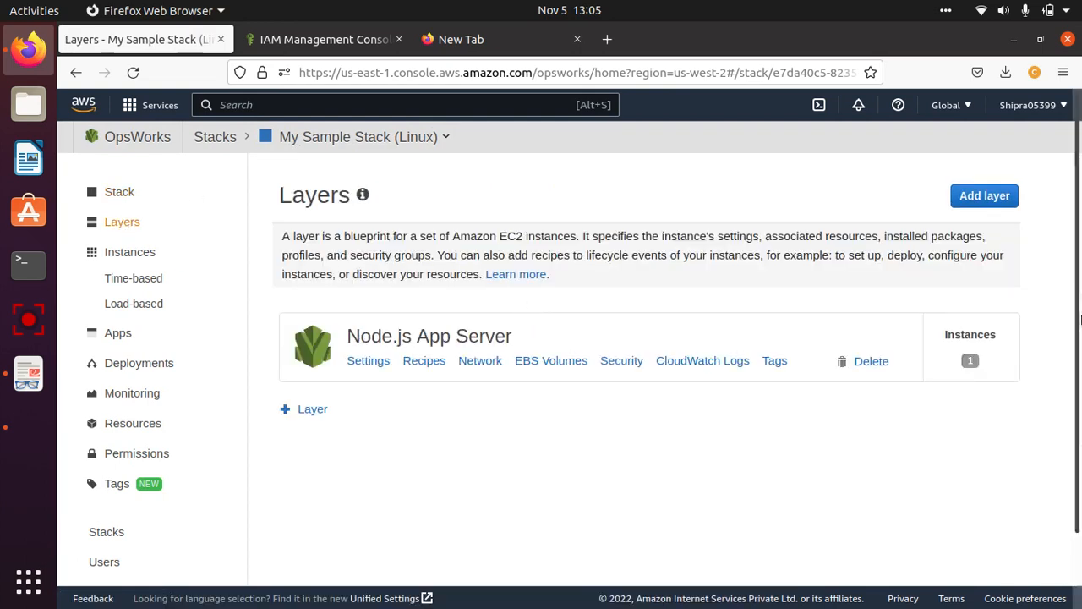
{"action": "left_click_drag", "start_coordinate": [1078, 320], "coordinate": [1077, 280]}
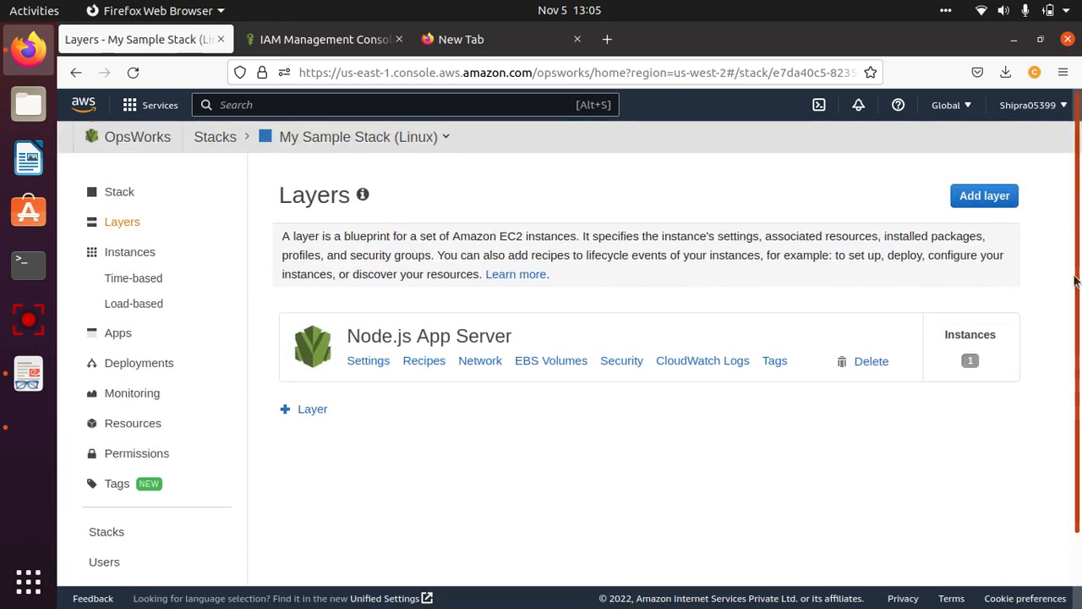
{"action": "left_click", "coordinate": [469, 338]}
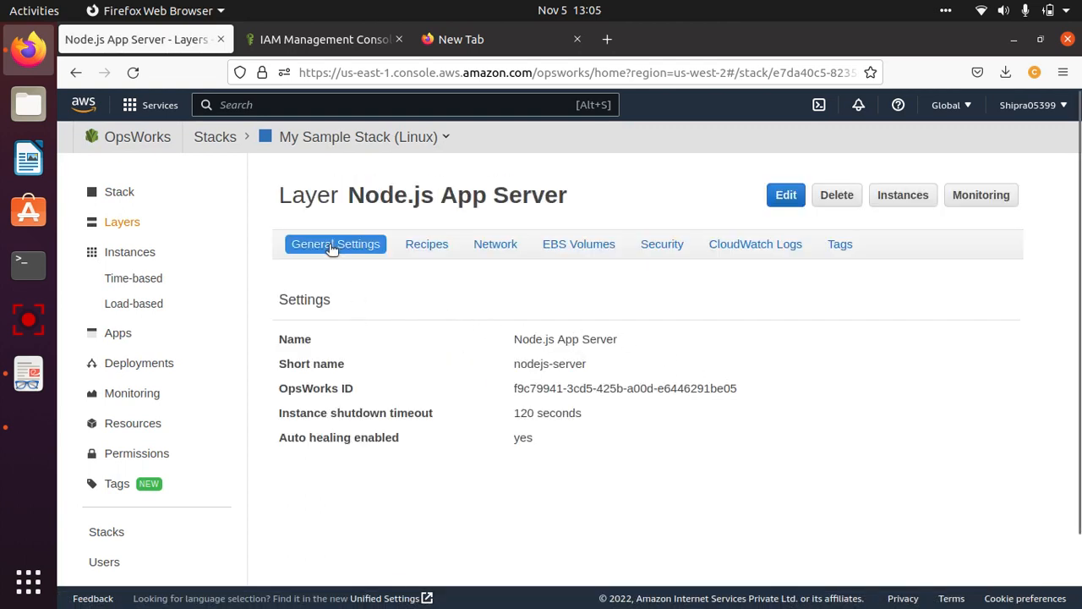
Review the Node.js App Server layer's general settings and open them for editing.
{"action": "left_click_drag", "start_coordinate": [507, 341], "coordinate": [653, 466]}
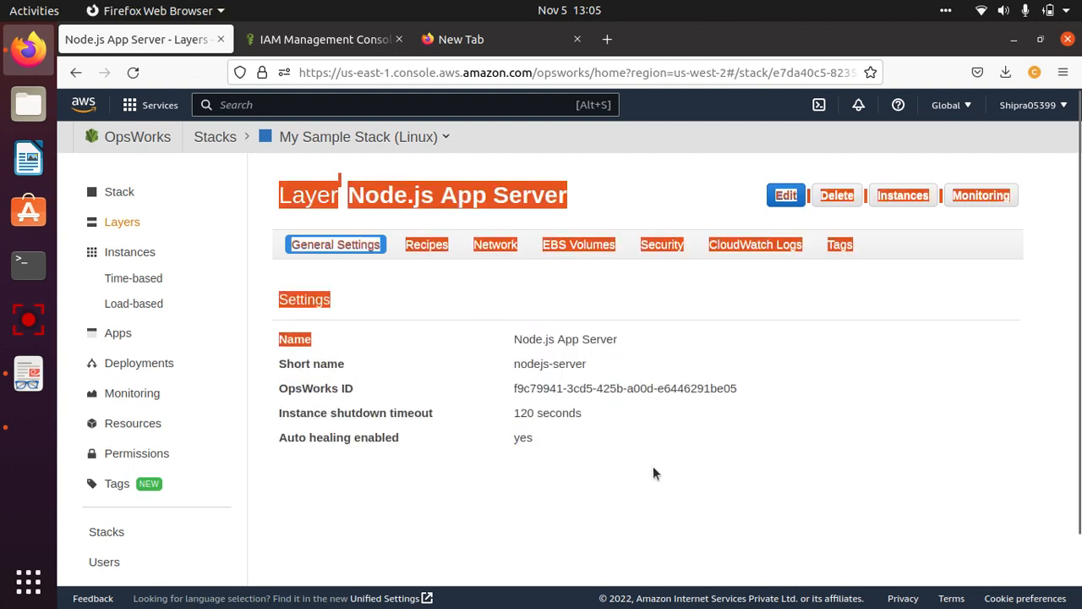
{"action": "left_click", "coordinate": [653, 465]}
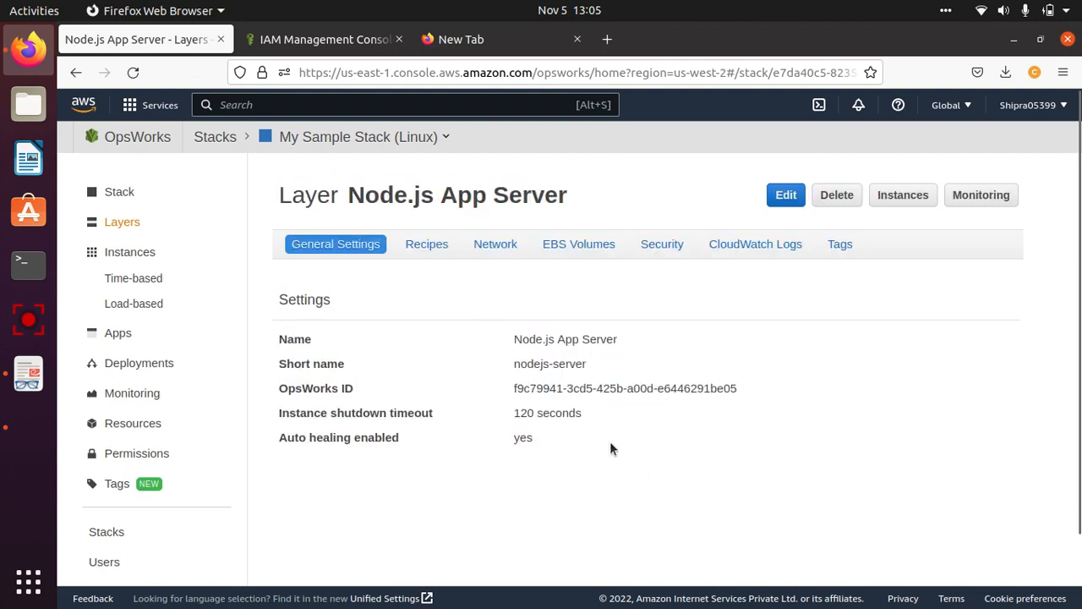
{"action": "left_click", "coordinate": [787, 197]}
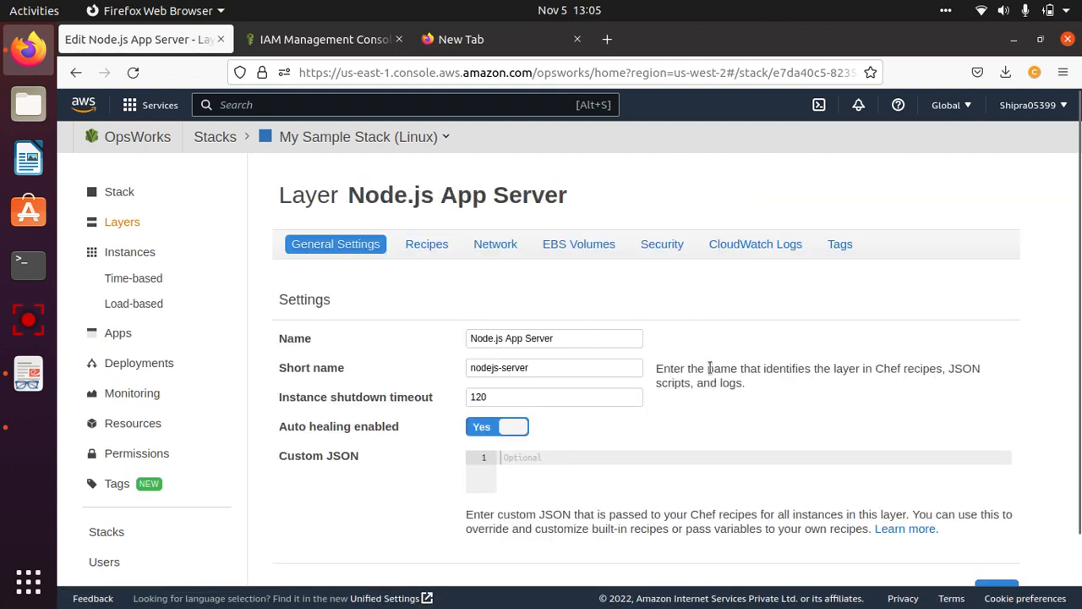
{"action": "scroll", "coordinate": [1074, 321], "scroll_direction": "down", "scroll_amount": 2}
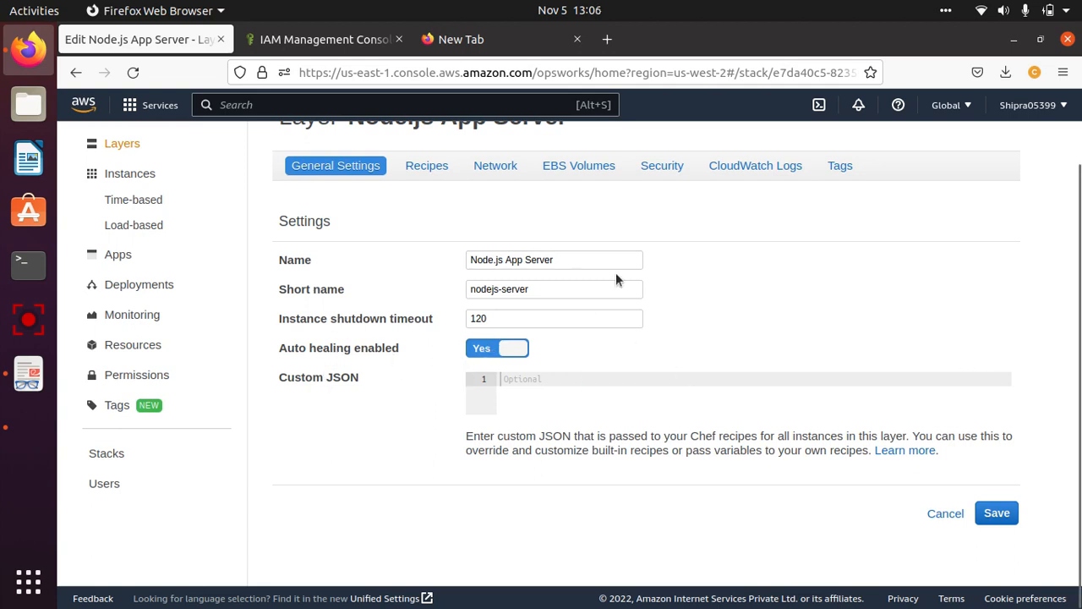
Examine the layer's custom Chef recipes for the Setup, Configure, Deploy, Undeploy and Shutdown events, and leave editing without saving.
{"action": "left_click", "coordinate": [430, 169]}
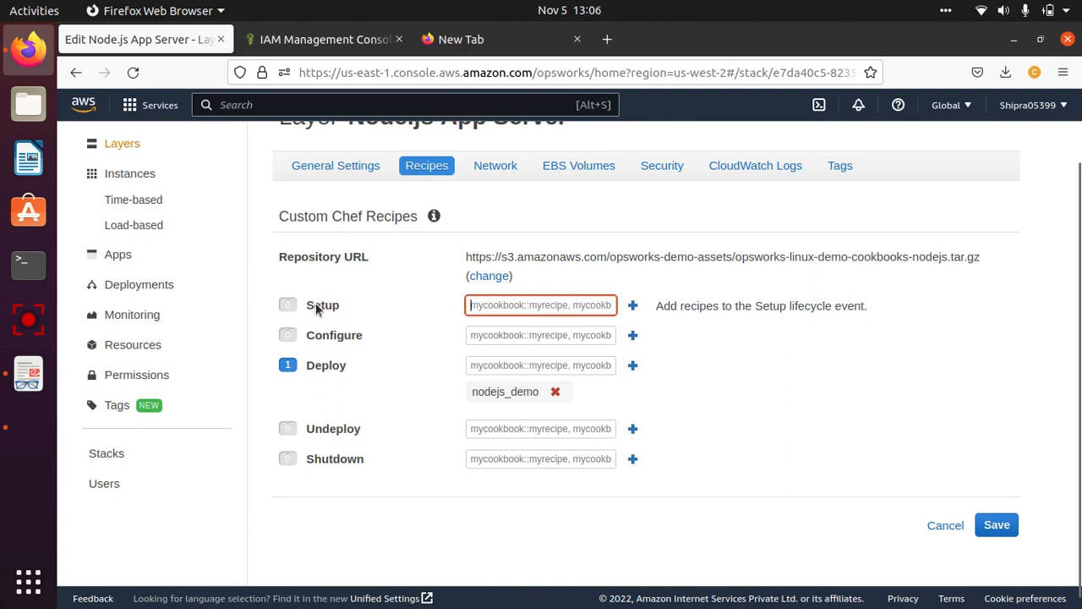
{"action": "left_click", "coordinate": [336, 306]}
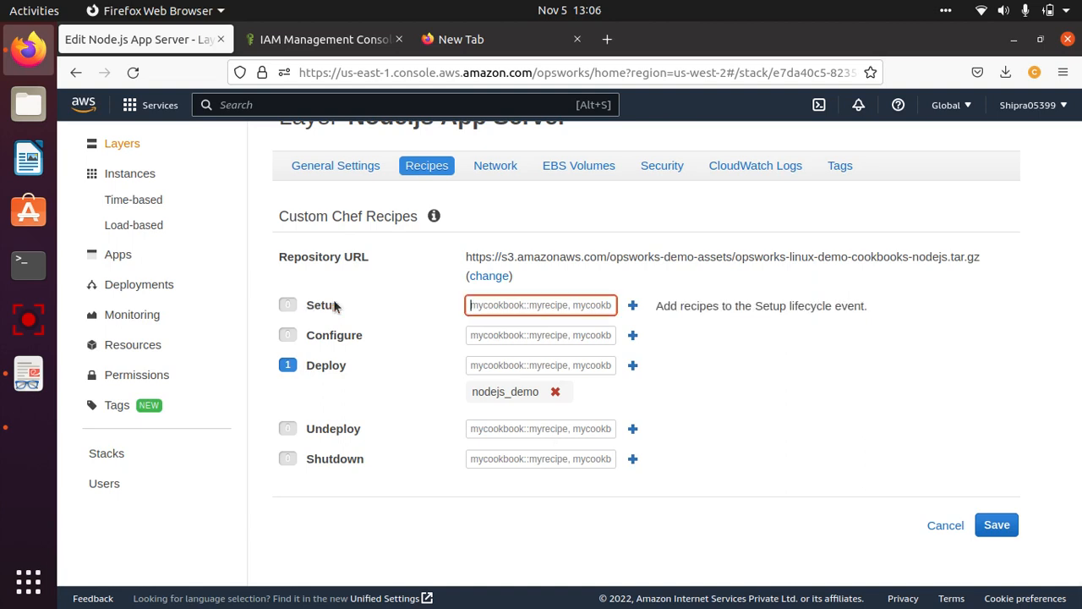
{"action": "double_click", "coordinate": [336, 306]}
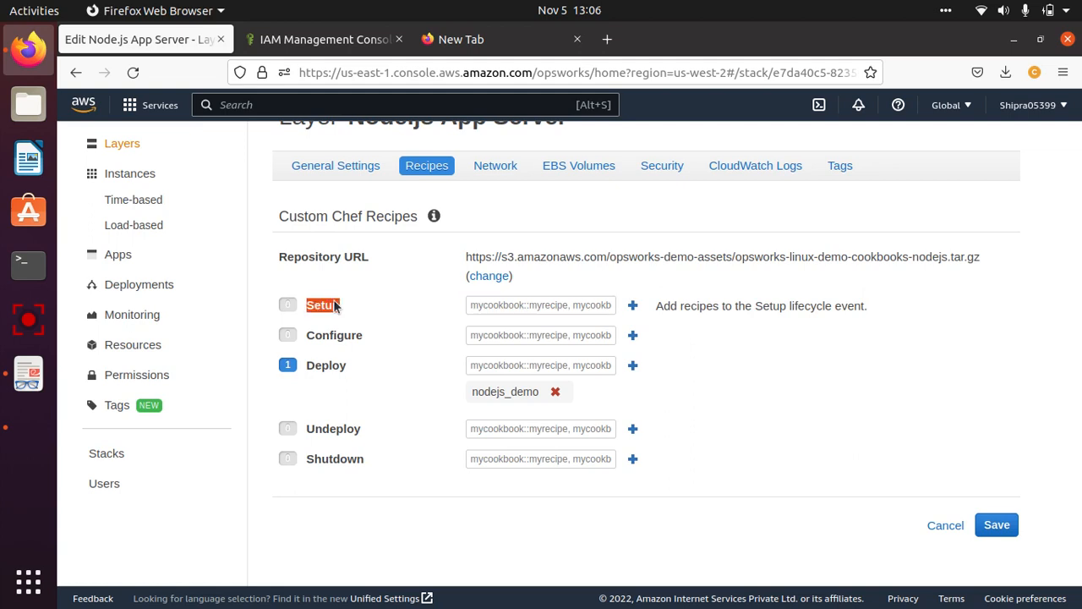
{"action": "double_click", "coordinate": [334, 336]}
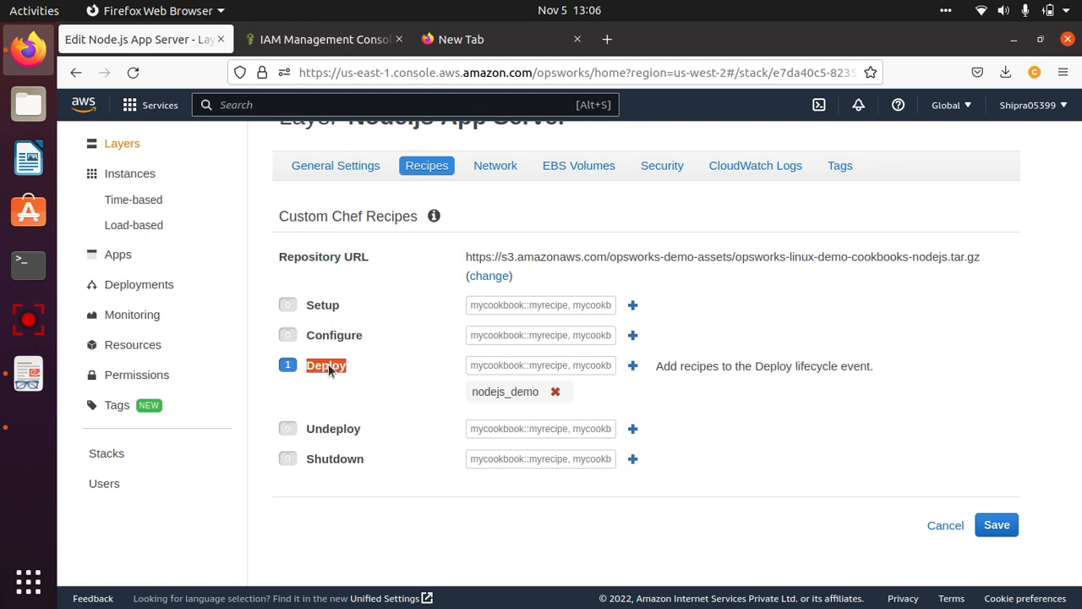
{"action": "double_click", "coordinate": [336, 428]}
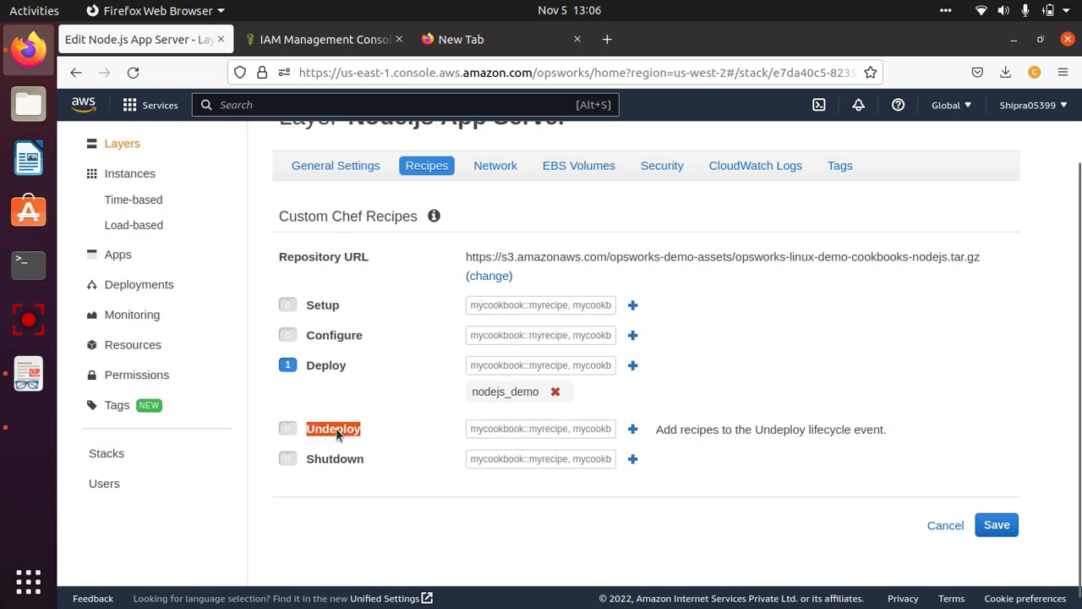
{"action": "double_click", "coordinate": [347, 459]}
{"action": "left_click", "coordinate": [338, 428]}
{"action": "double_click", "coordinate": [336, 428]}
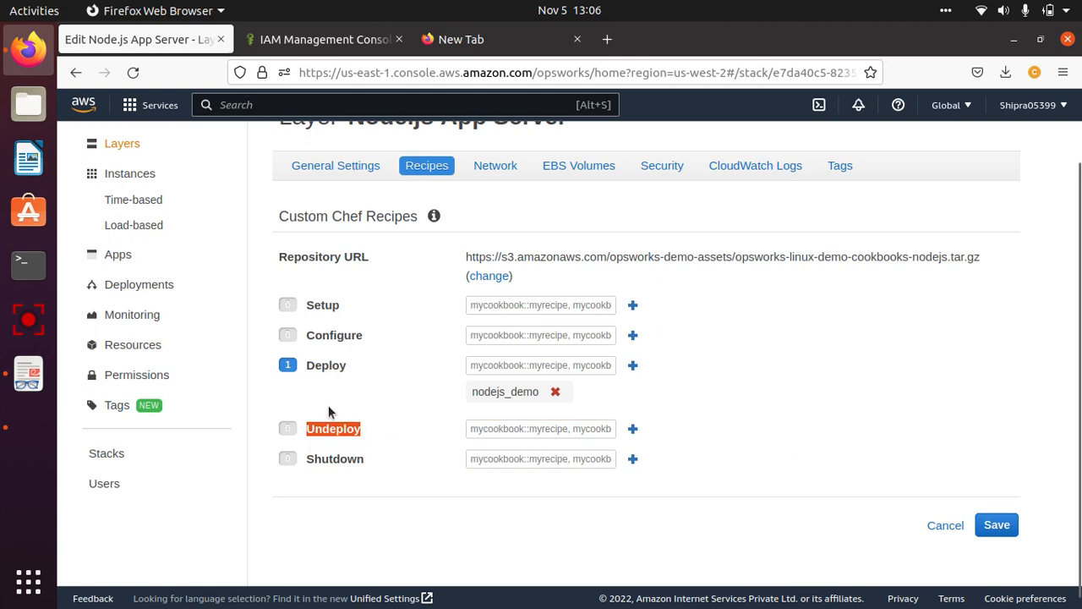
{"action": "double_click", "coordinate": [340, 459]}
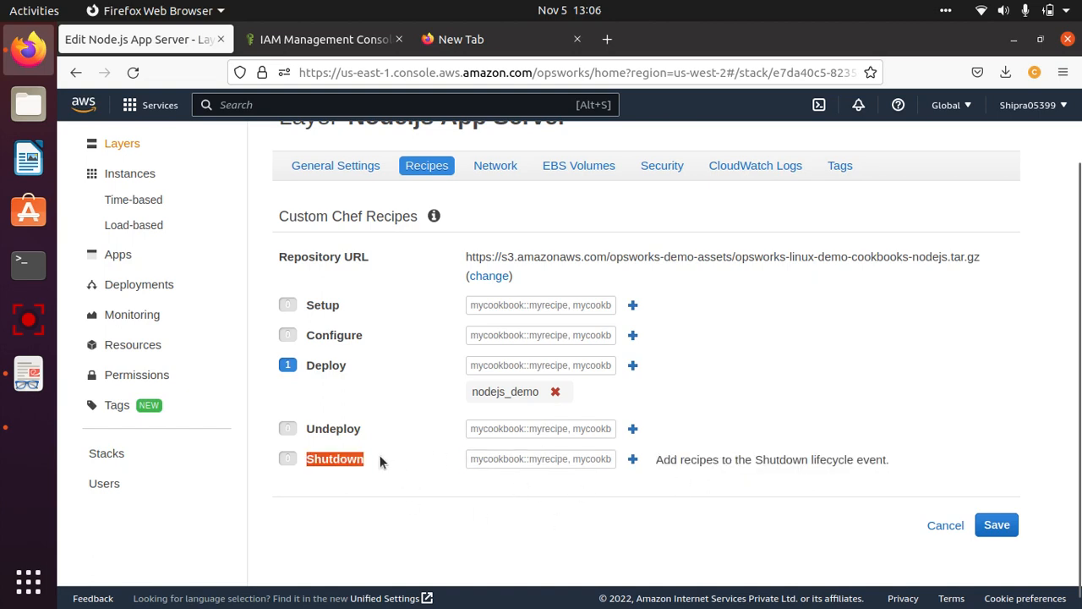
{"action": "double_click", "coordinate": [339, 460]}
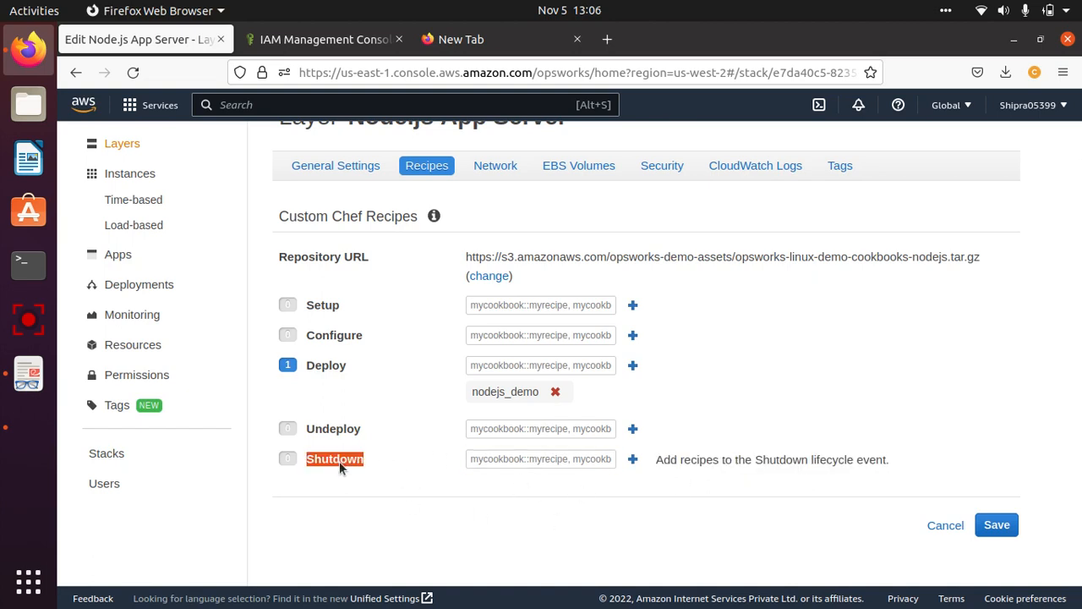
{"action": "left_click", "coordinate": [339, 461]}
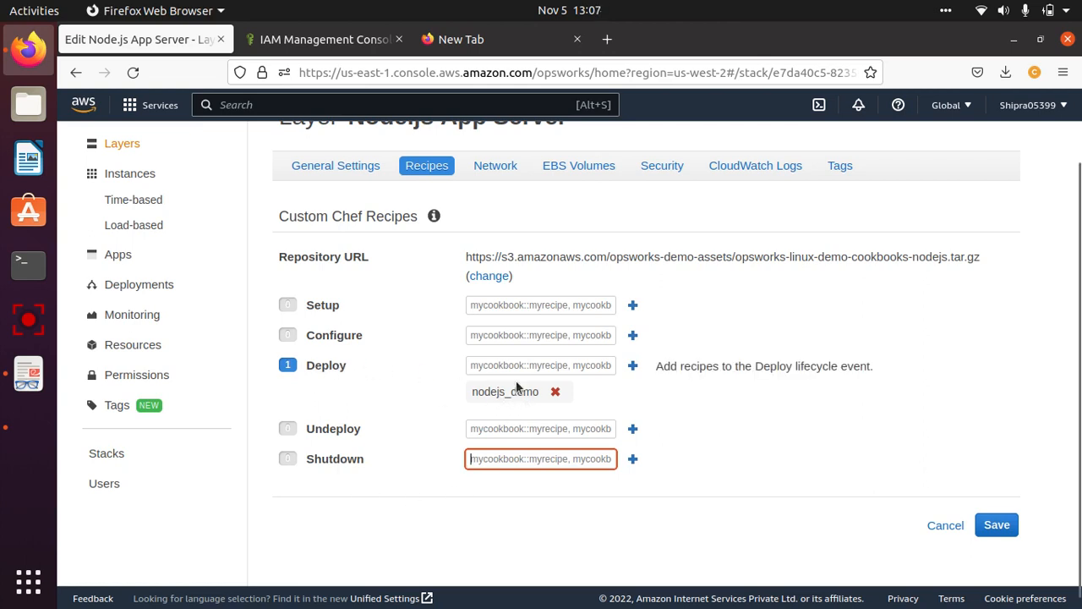
{"action": "left_click", "coordinate": [953, 527]}
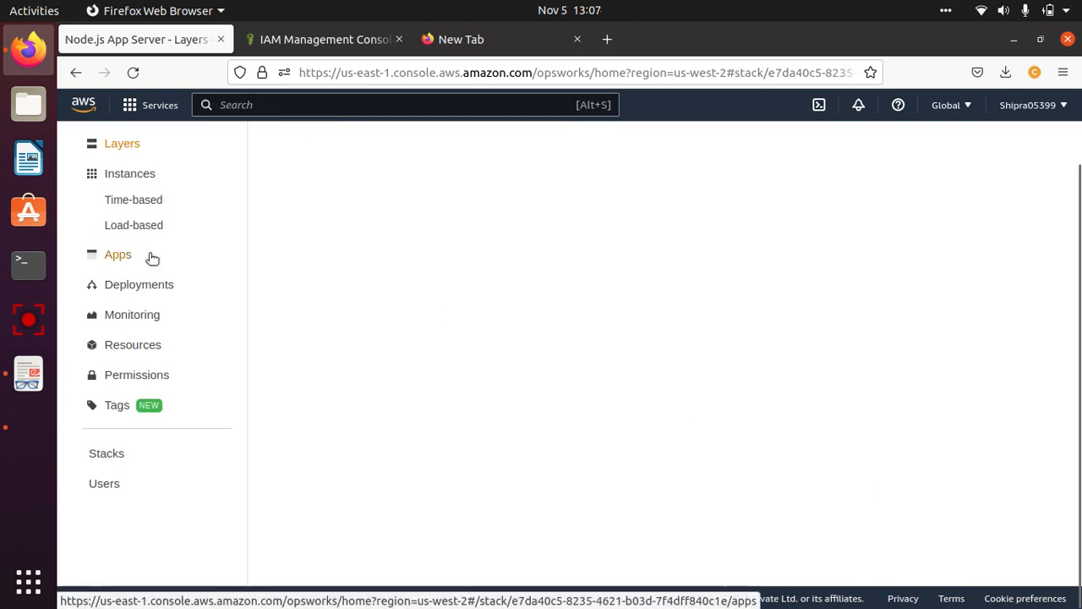
Reopen the Node.js App Server layer and review its network, EBS volume and security settings.
{"action": "left_click", "coordinate": [110, 144]}
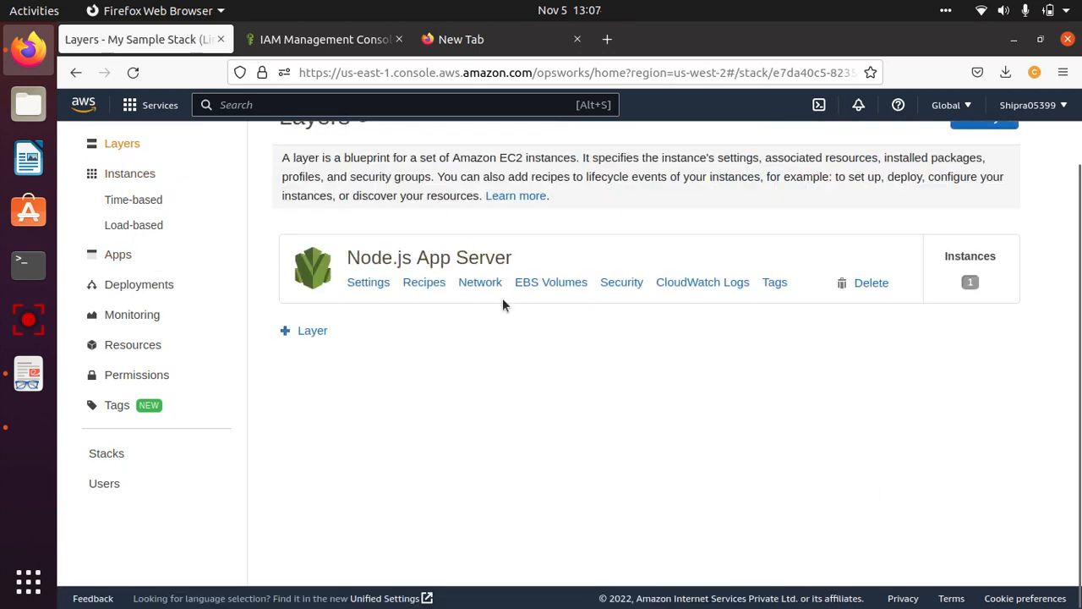
{"action": "left_click", "coordinate": [452, 261]}
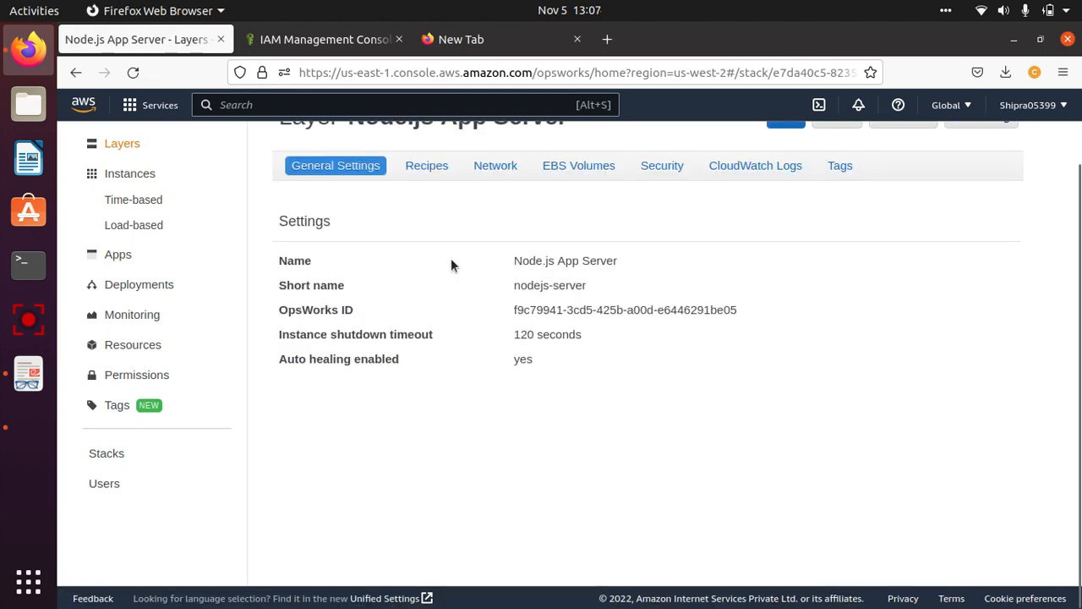
{"action": "left_click", "coordinate": [495, 166]}
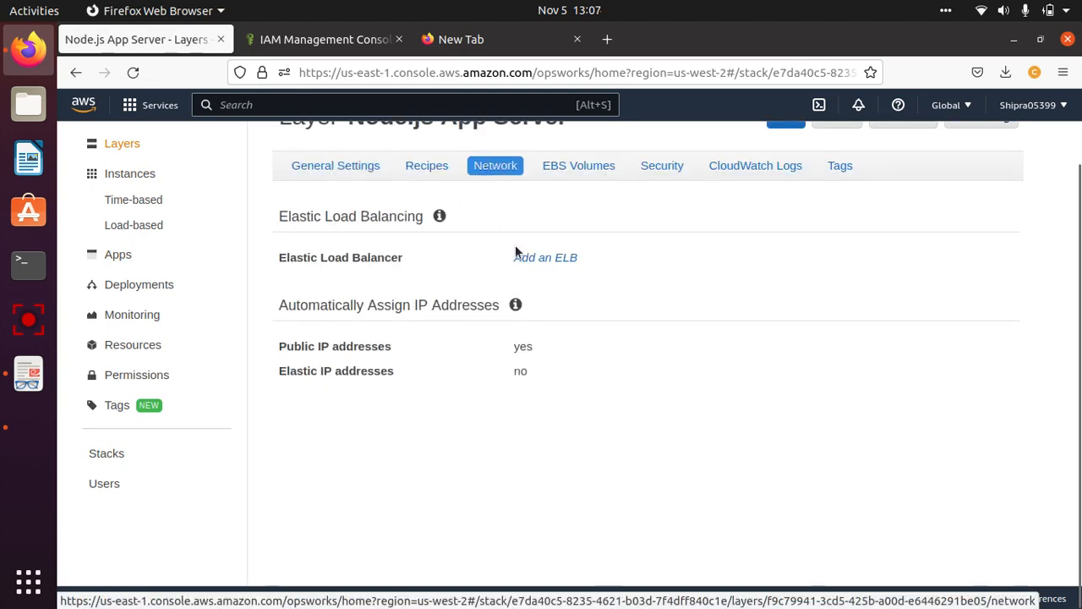
{"action": "left_click_drag", "start_coordinate": [278, 347], "coordinate": [538, 341]}
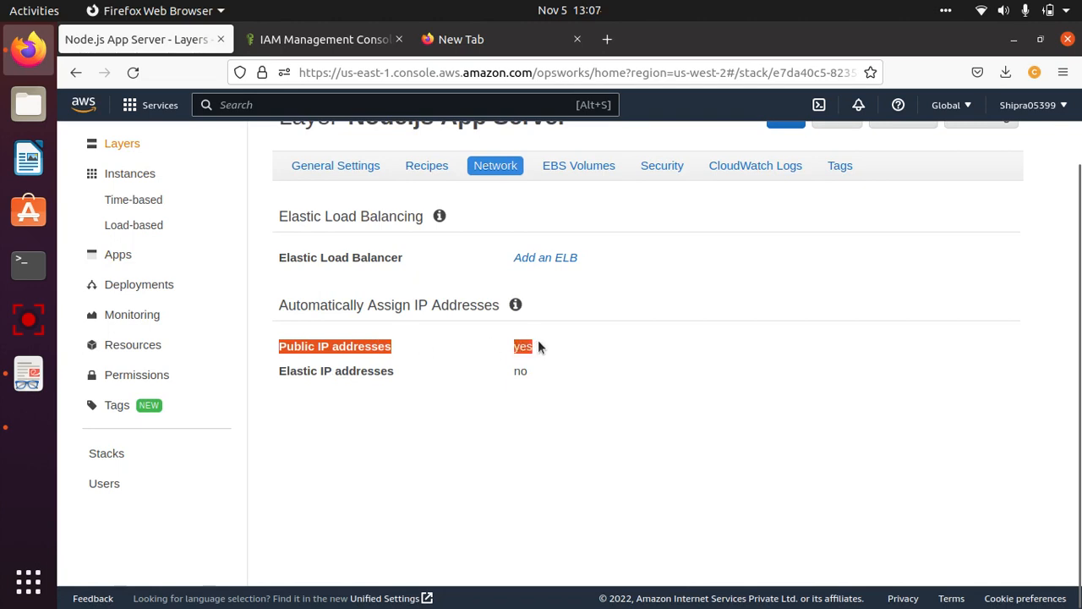
{"action": "left_click", "coordinate": [549, 361]}
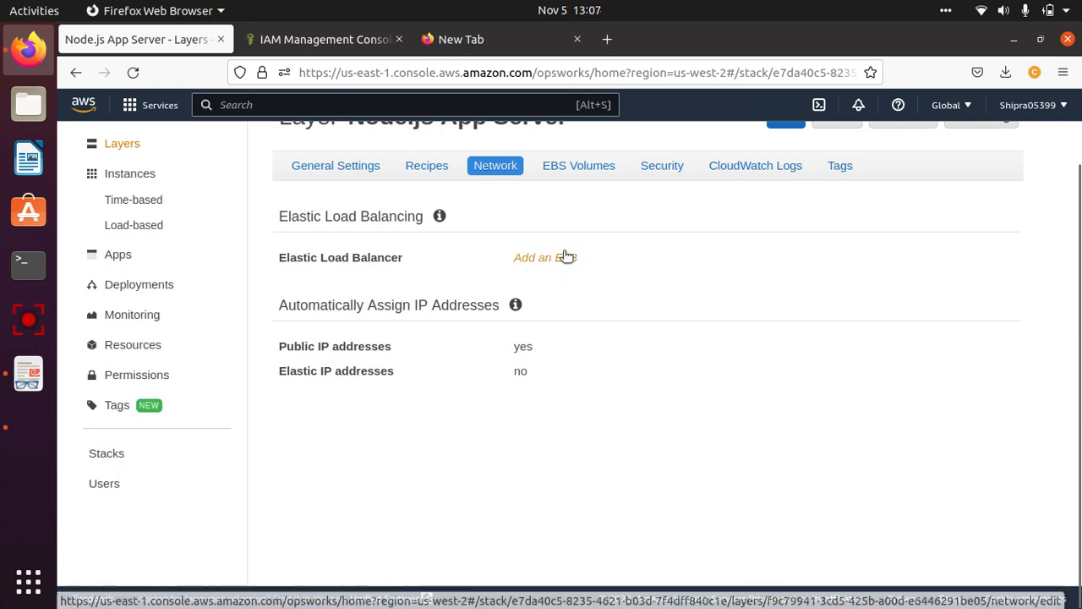
{"action": "left_click", "coordinate": [575, 167]}
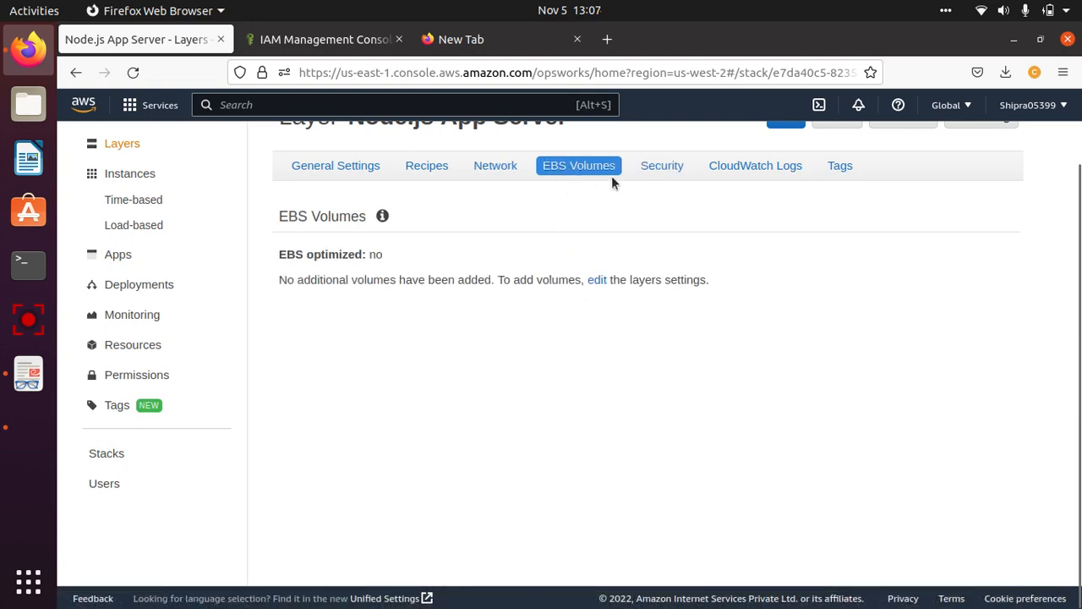
{"action": "left_click", "coordinate": [662, 165]}
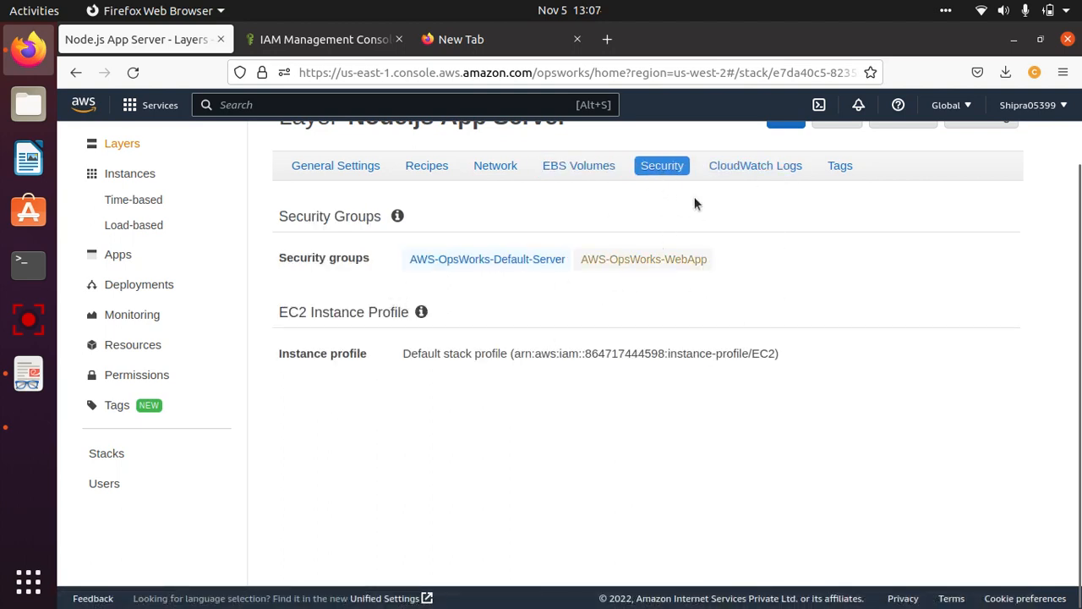
Turn on CloudWatch Logs integration for the Node.js App Server layer with command log streaming enabled, and save the layer.
{"action": "left_click", "coordinate": [760, 175]}
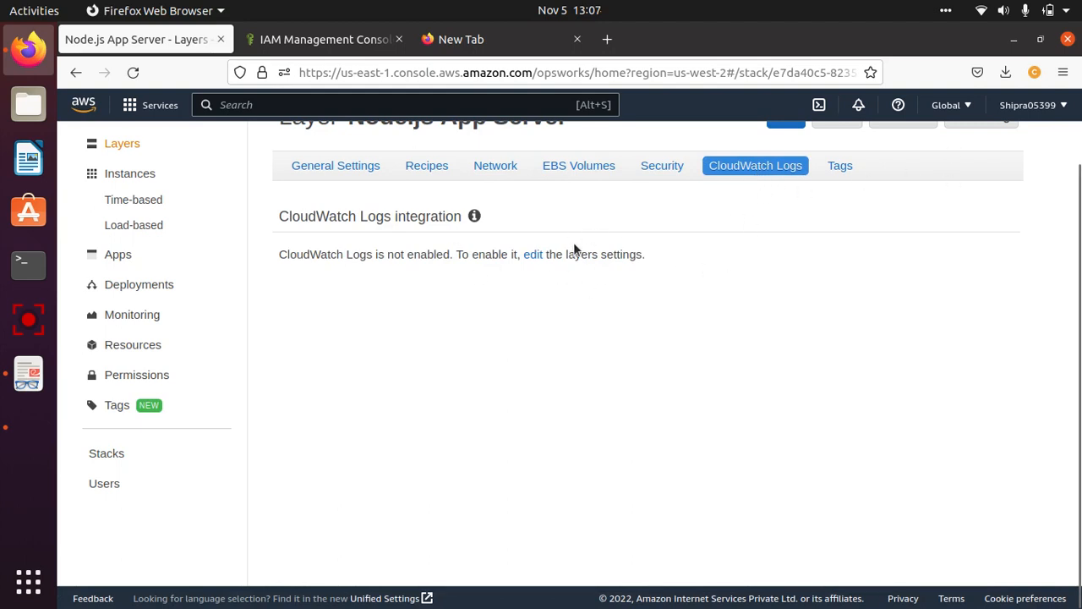
{"action": "left_click", "coordinate": [533, 254]}
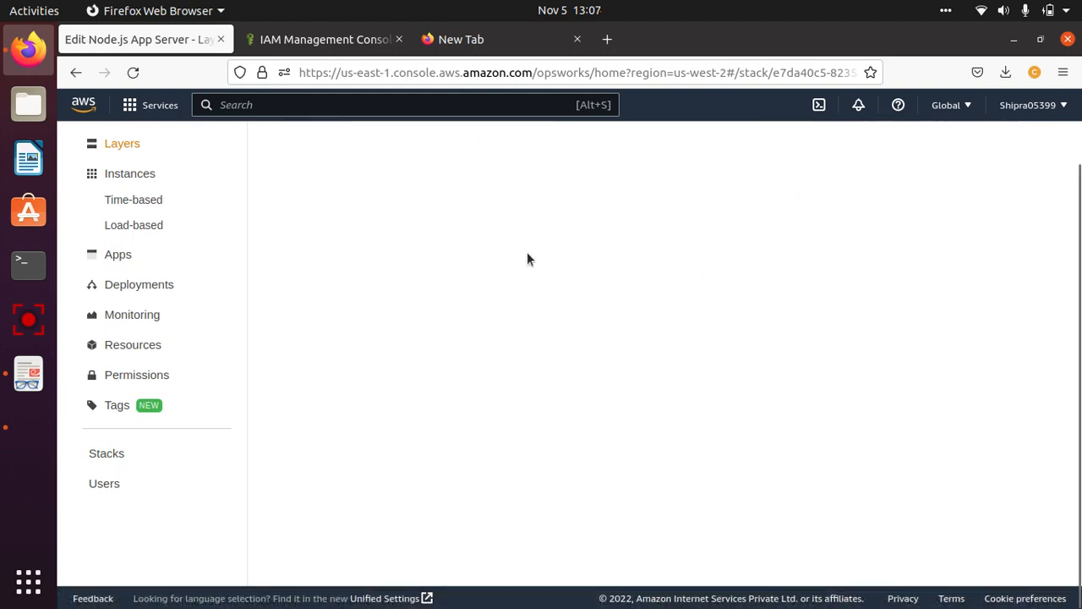
{"action": "left_click", "coordinate": [560, 216]}
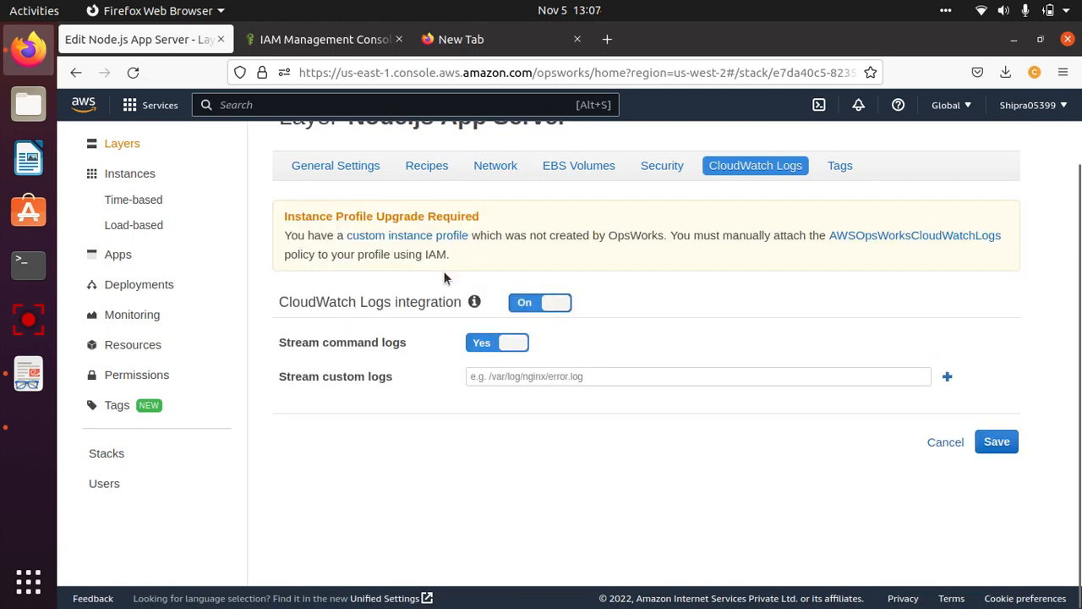
{"action": "left_click", "coordinate": [997, 443]}
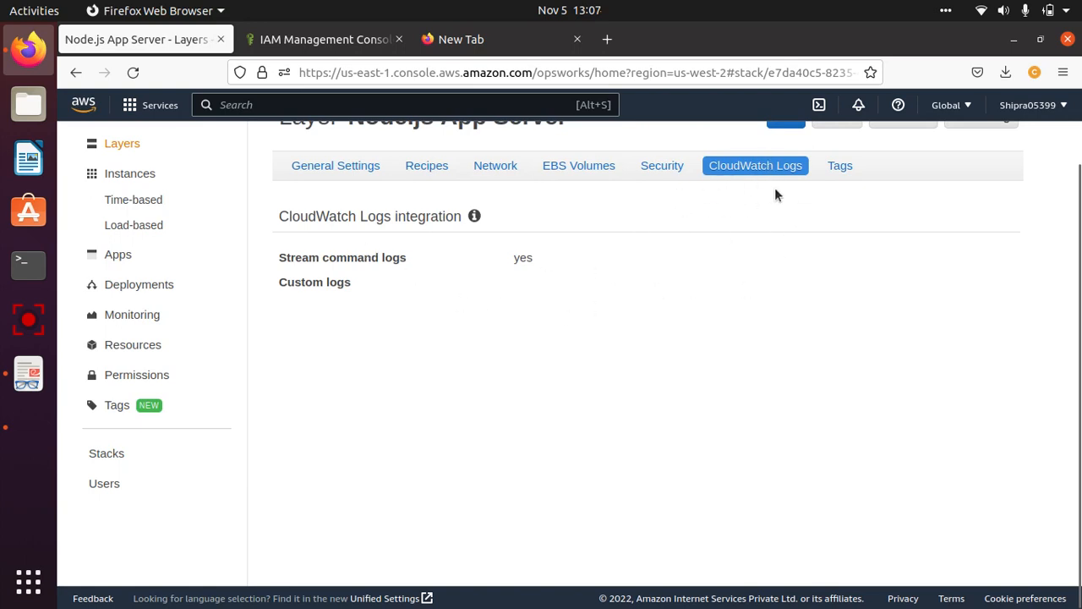
Check the layer's tags and examine the status and size of nodejs-server1 in the stack's instances.
{"action": "left_click", "coordinate": [837, 167]}
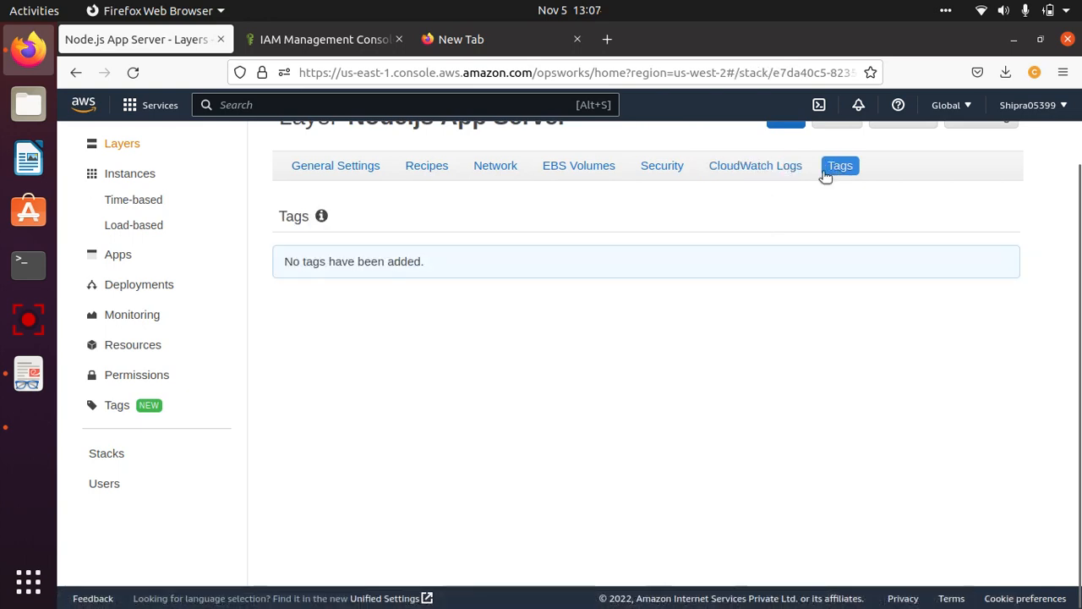
{"action": "left_click", "coordinate": [129, 174]}
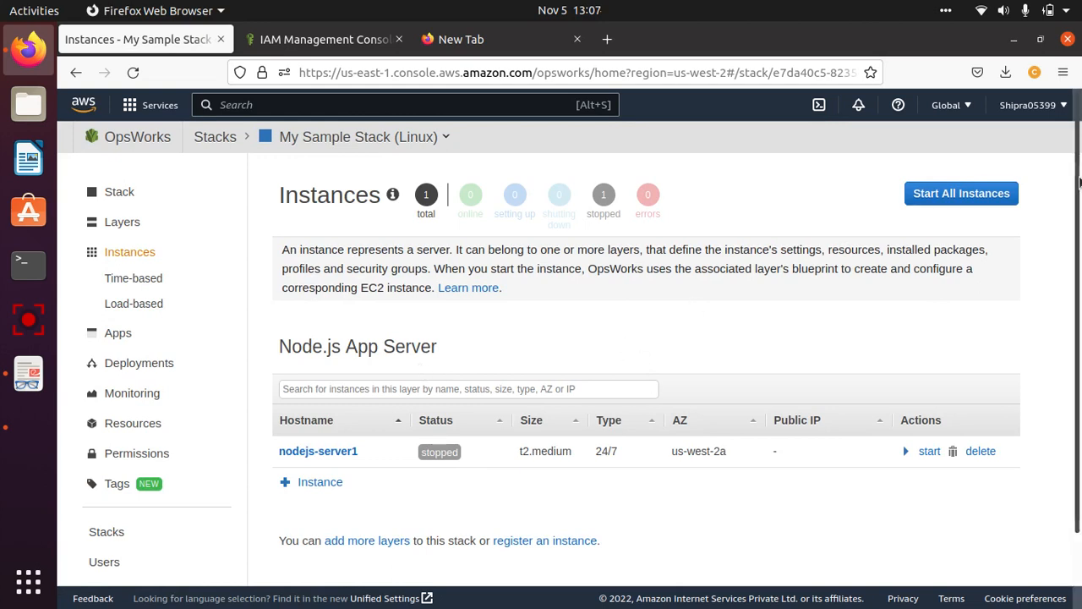
{"action": "mouse_move", "coordinate": [1078, 196]}
{"action": "left_mouse_down"}
{"action": "mouse_move", "coordinate": [1077, 320]}
{"action": "mouse_move", "coordinate": [1078, 211]}
{"action": "left_mouse_up"}
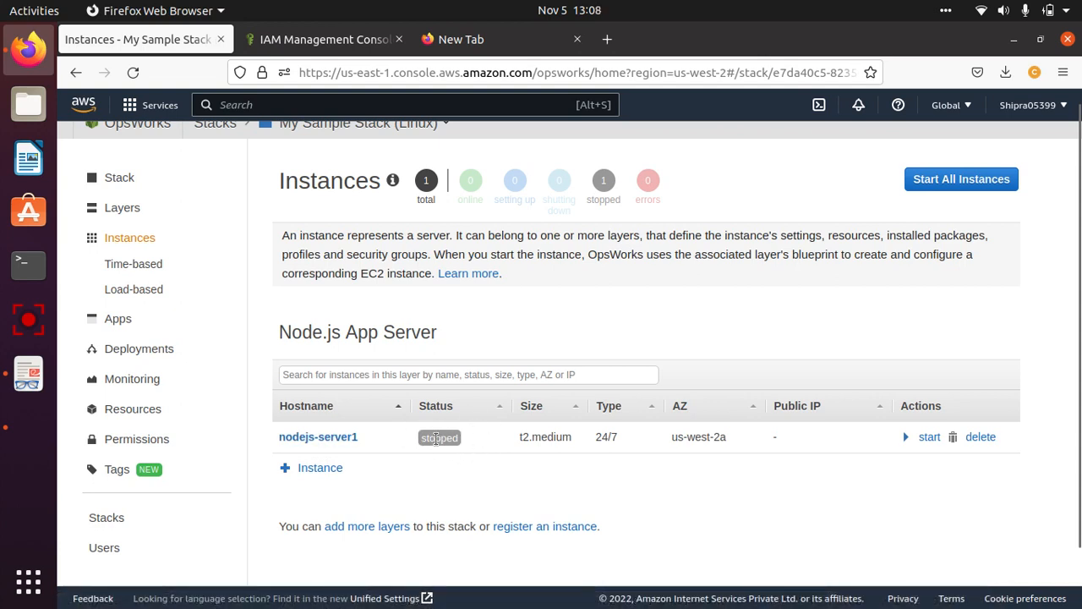
{"action": "scroll", "coordinate": [1076, 349], "scroll_direction": "down", "scroll_amount": 1}
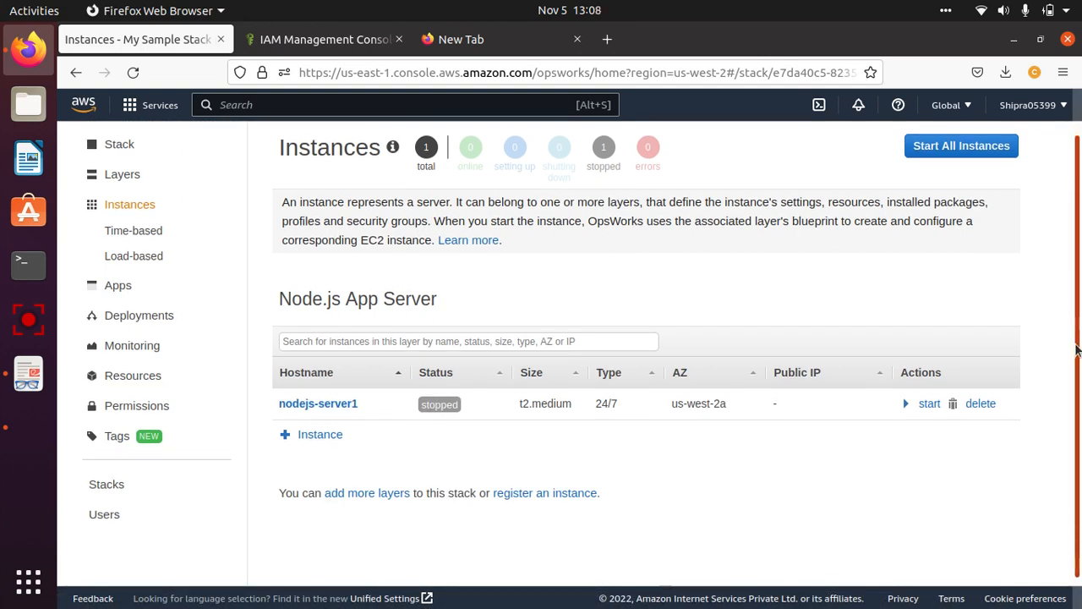
{"action": "scroll", "coordinate": [1079, 321], "scroll_direction": "up", "scroll_amount": 1}
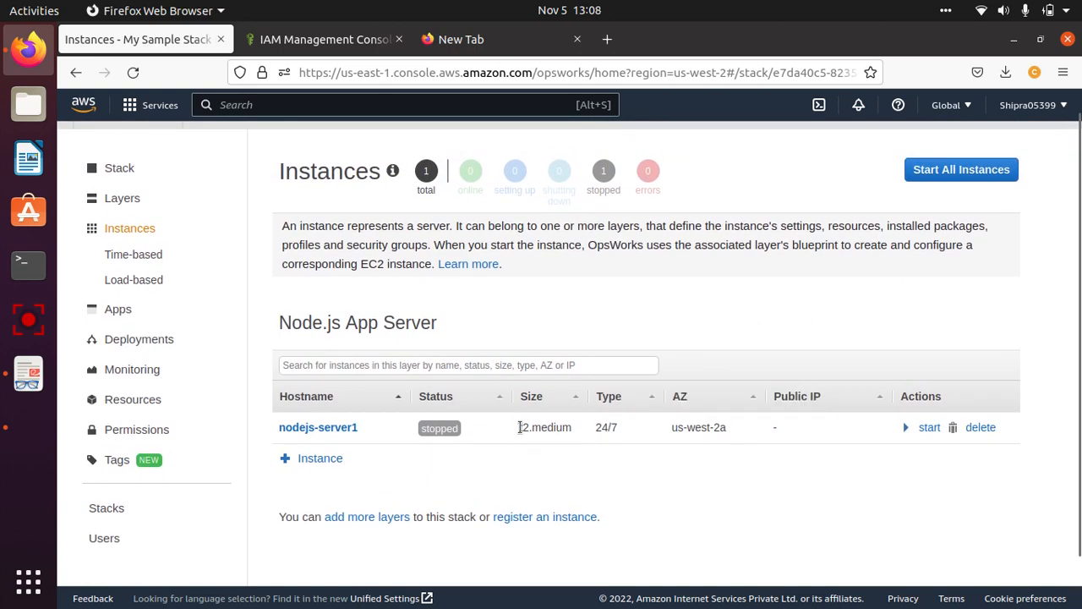
{"action": "left_click_drag", "start_coordinate": [519, 427], "coordinate": [573, 431]}
Edit the nodejs-server1 instance to set its size to t2.micro and save the change.
{"action": "left_click", "coordinate": [338, 428]}
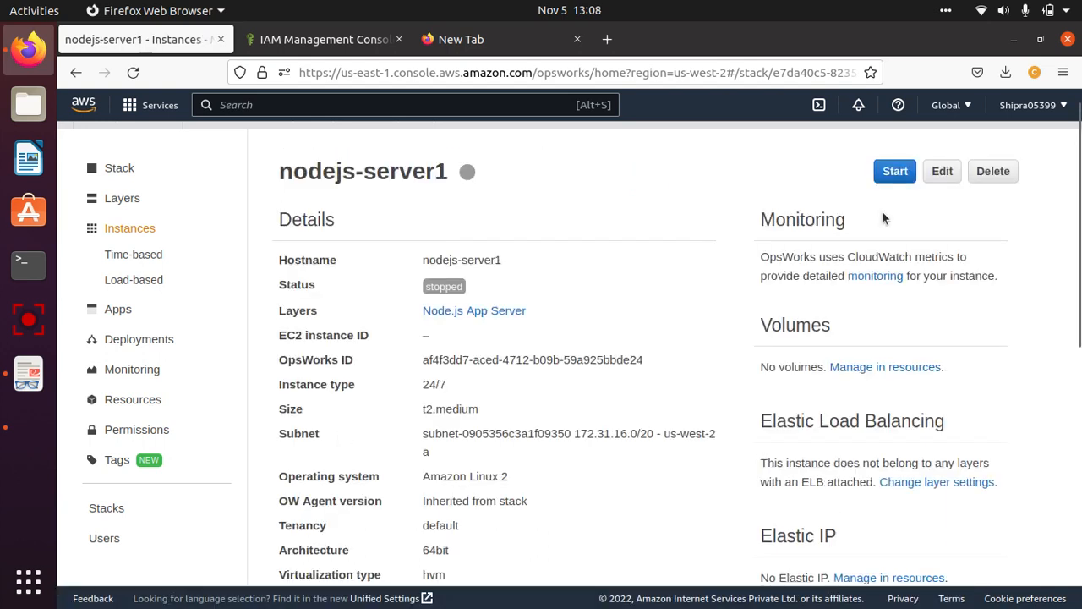
{"action": "left_click", "coordinate": [941, 175]}
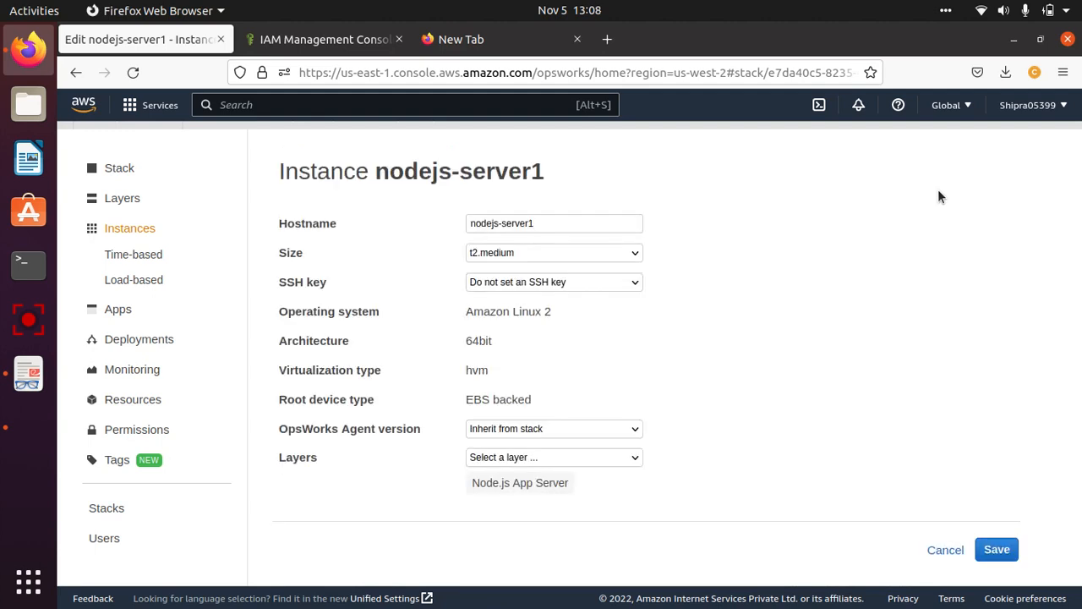
{"action": "left_click", "coordinate": [582, 254]}
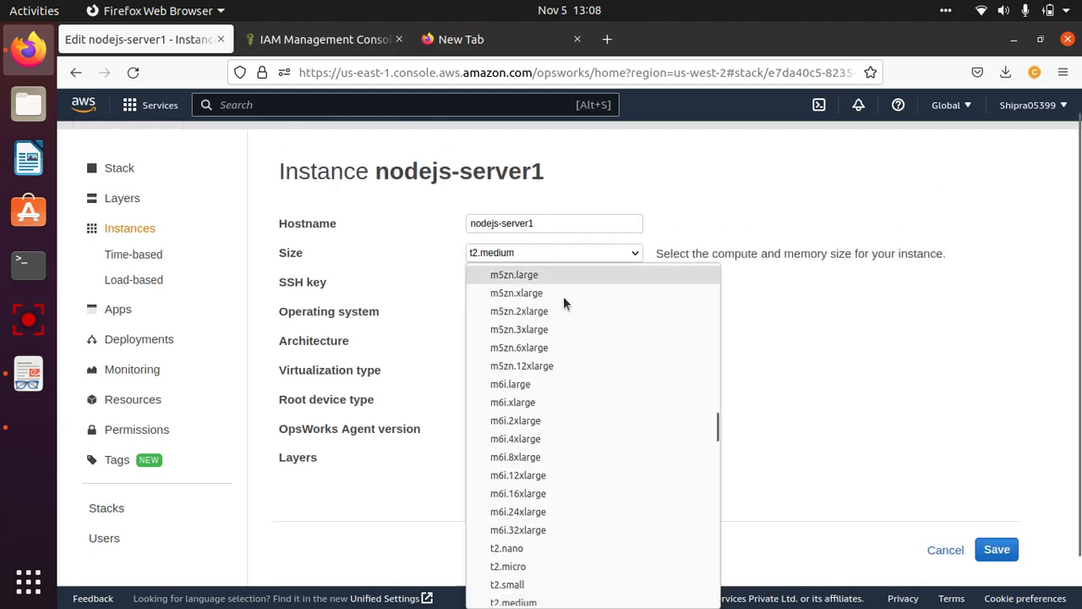
{"action": "left_click", "coordinate": [517, 566]}
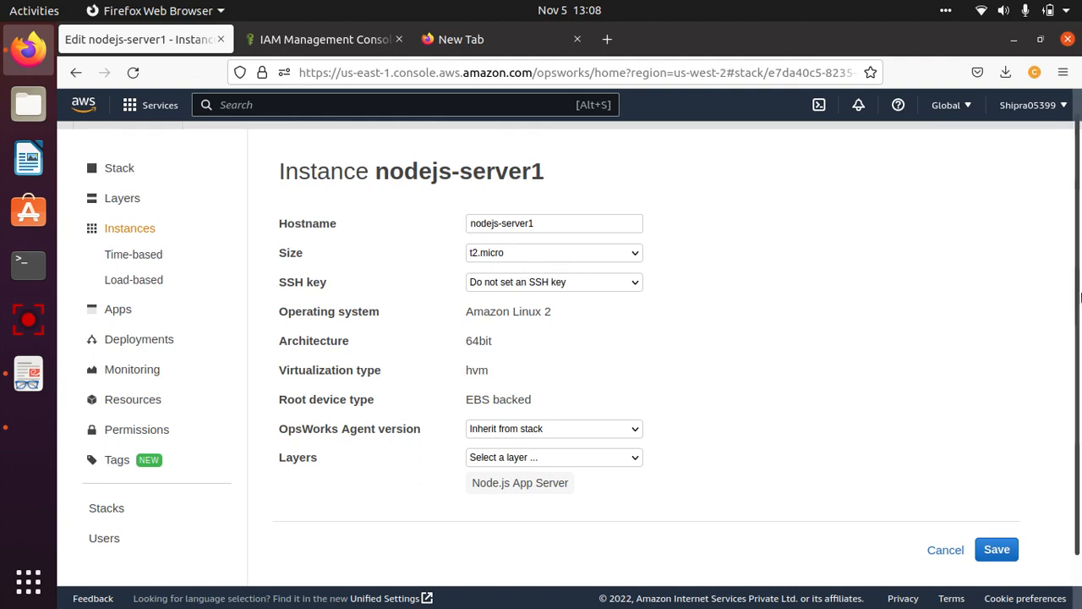
{"action": "scroll", "coordinate": [1076, 338], "scroll_direction": "down", "scroll_amount": 1}
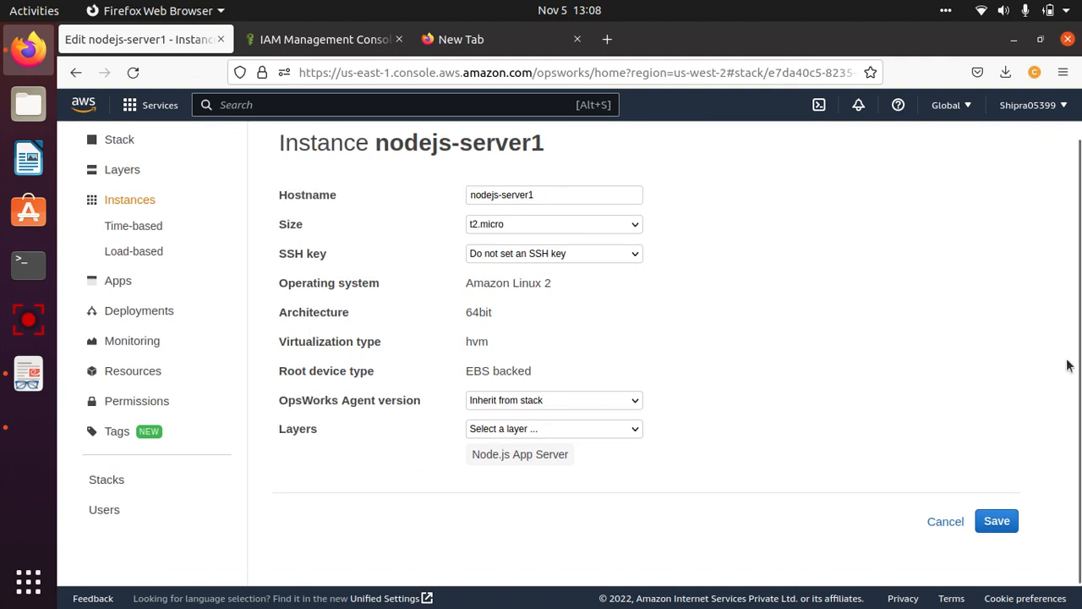
{"action": "scroll", "coordinate": [1067, 365], "scroll_direction": "down", "scroll_amount": 1}
{"action": "left_click", "coordinate": [998, 495]}
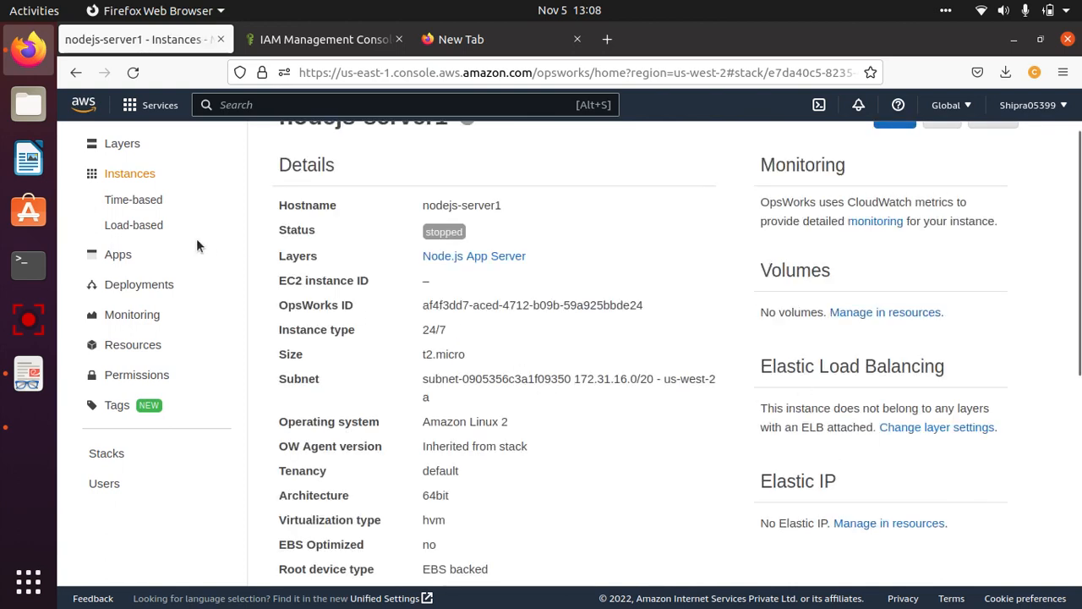
Return to the stack's instances and start nodejs-server1.
{"action": "left_click", "coordinate": [127, 175]}
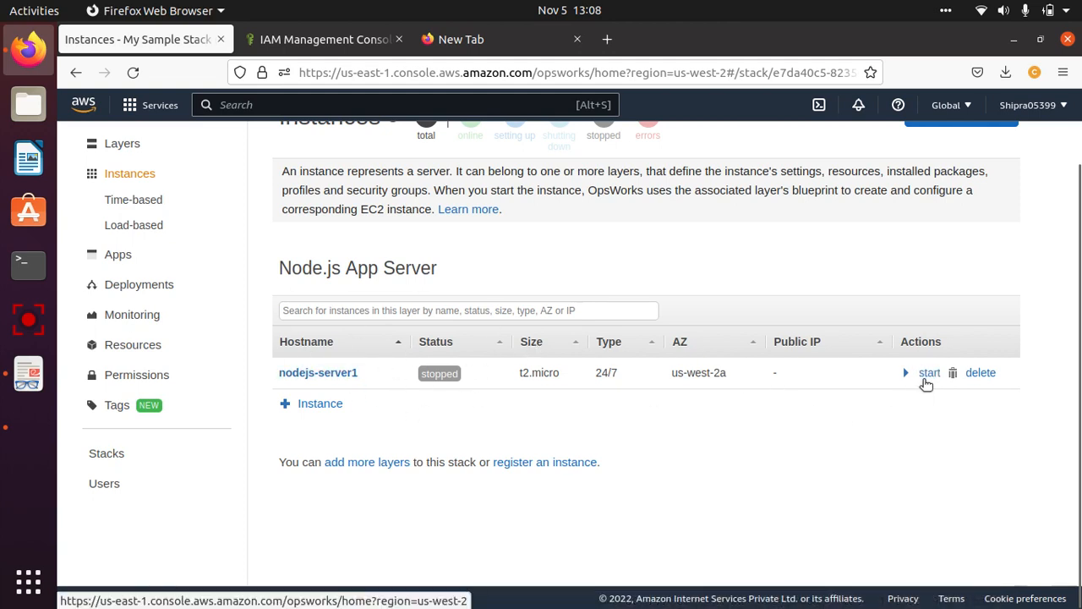
{"action": "left_click", "coordinate": [929, 373]}
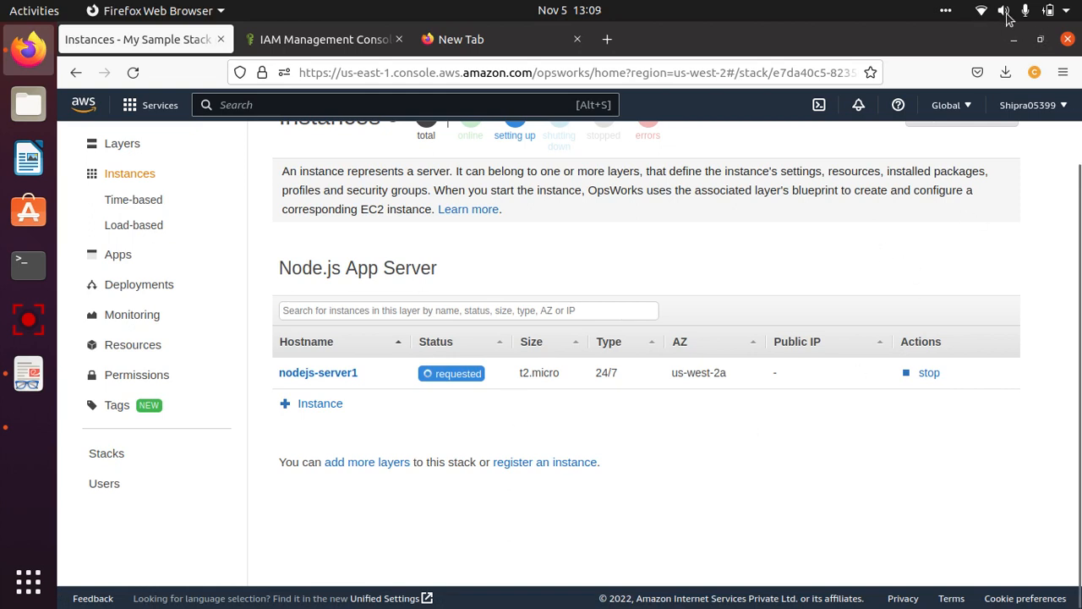
{"action": "left_click", "coordinate": [946, 10]}
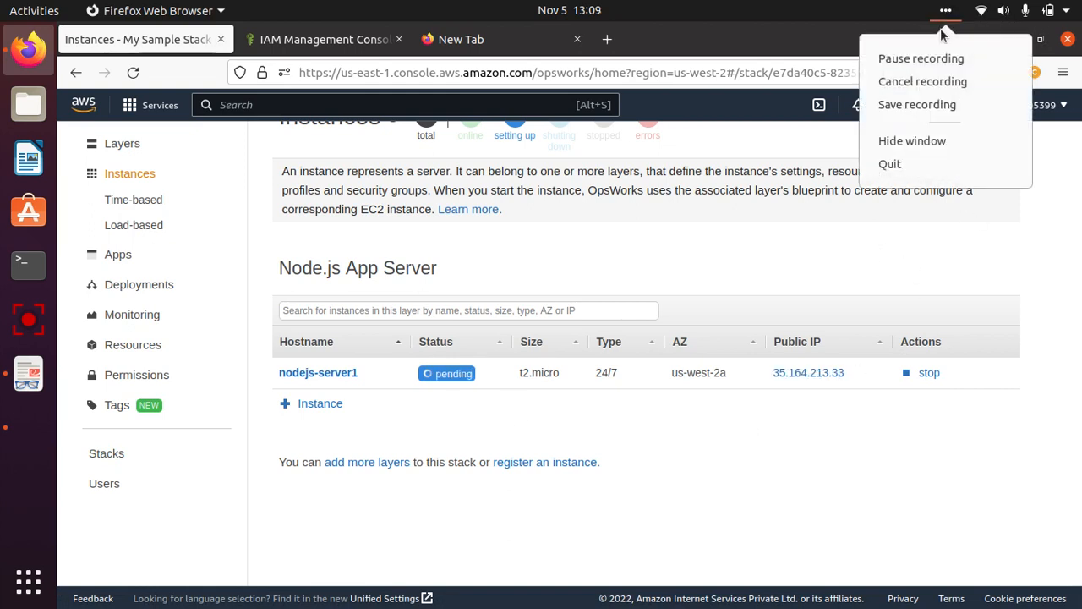
{"action": "left_click", "coordinate": [933, 60]}
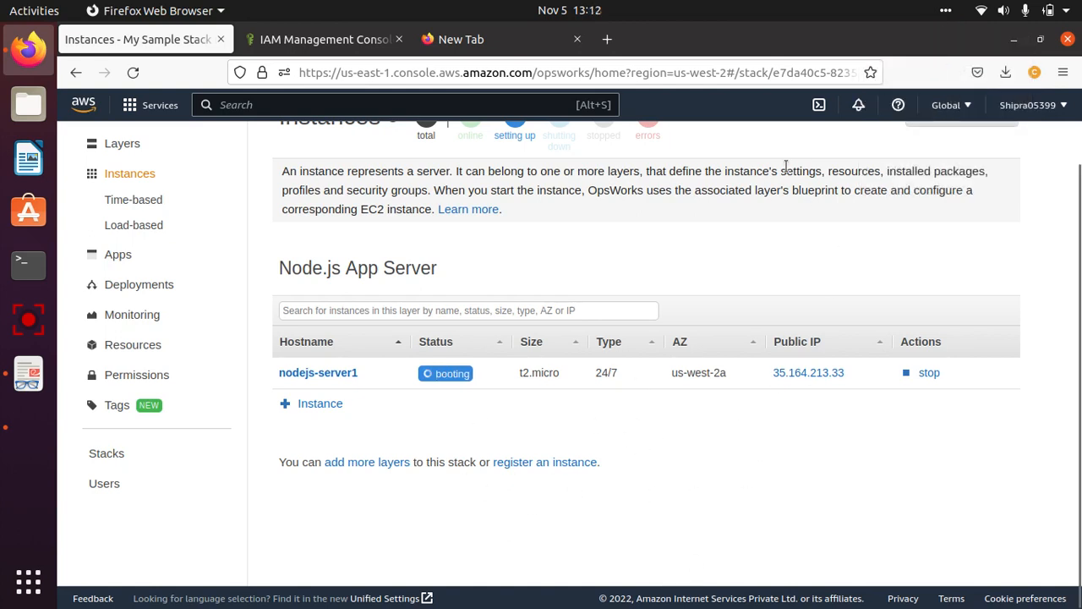
{"action": "left_click", "coordinate": [946, 12]}
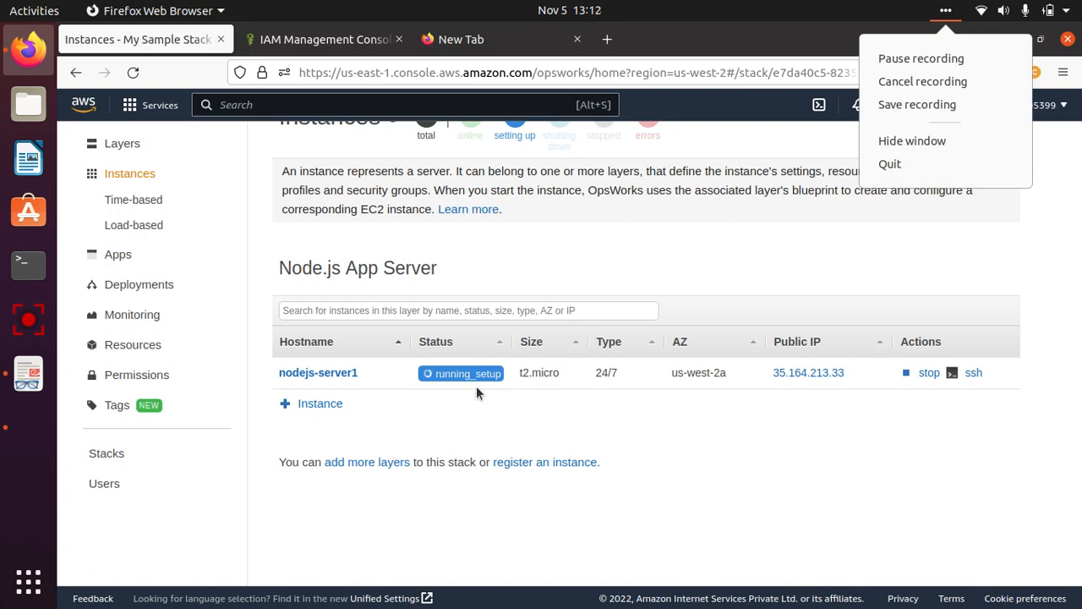
{"action": "left_click", "coordinate": [674, 464]}
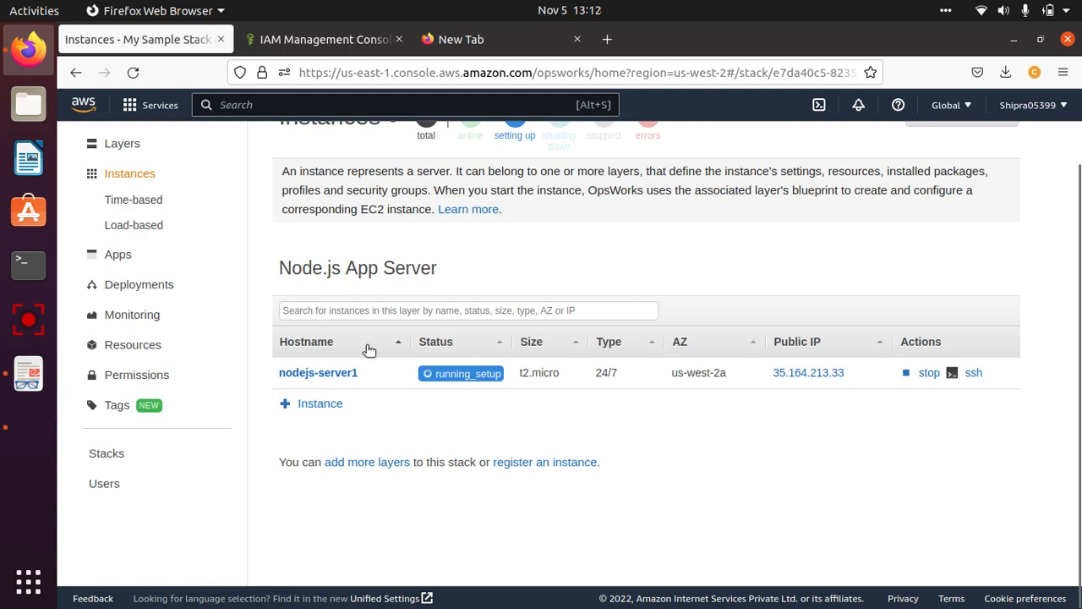
Check the stack's deployments, its time-based instances and the status of nodejs-server1 in the instances list.
{"action": "left_click", "coordinate": [132, 286]}
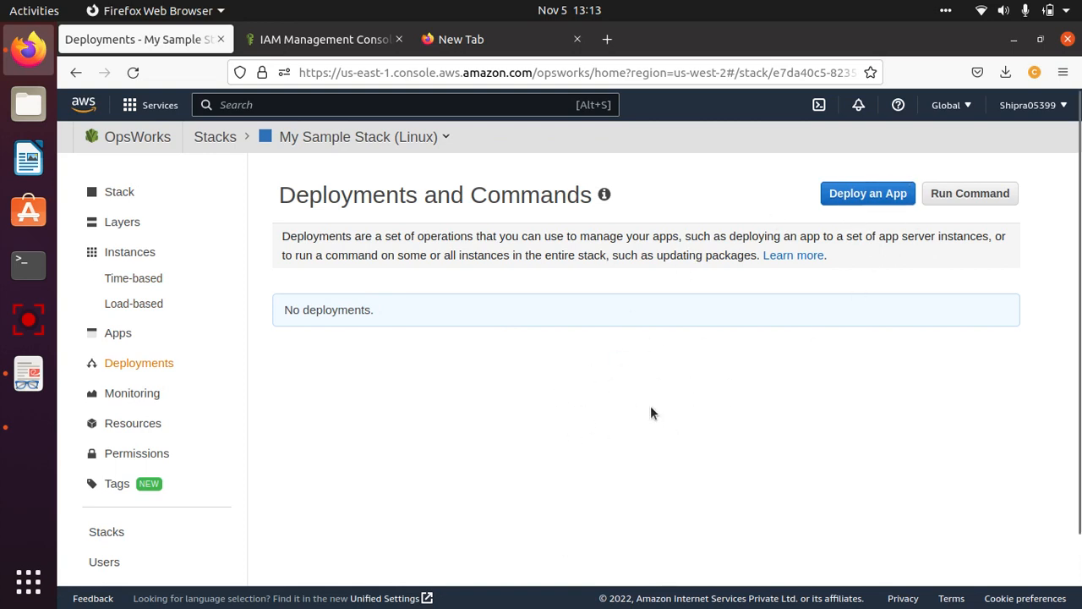
{"action": "left_click", "coordinate": [129, 255]}
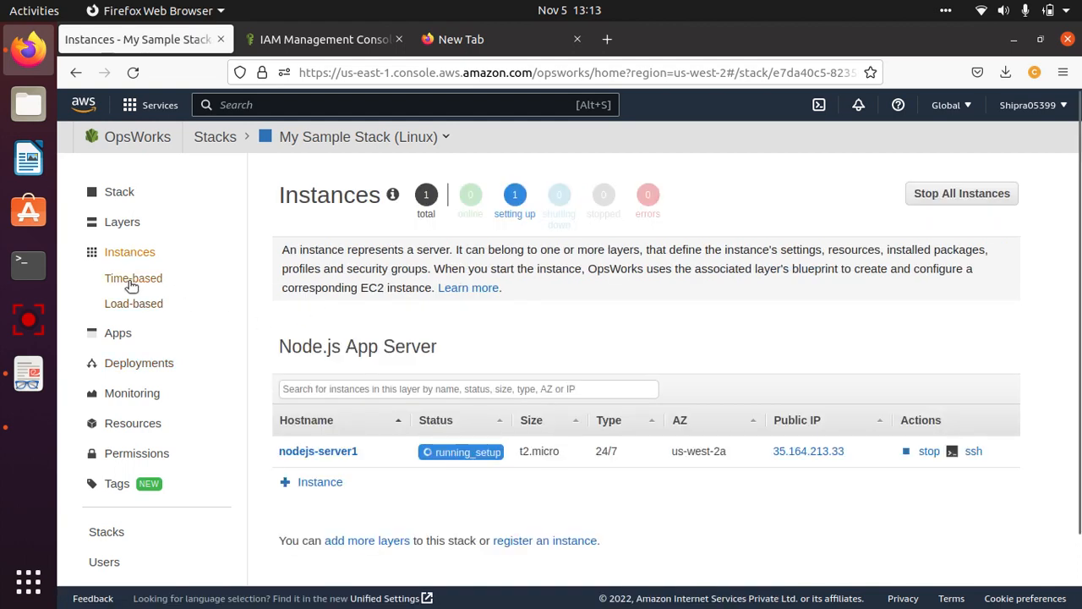
{"action": "left_click", "coordinate": [132, 280]}
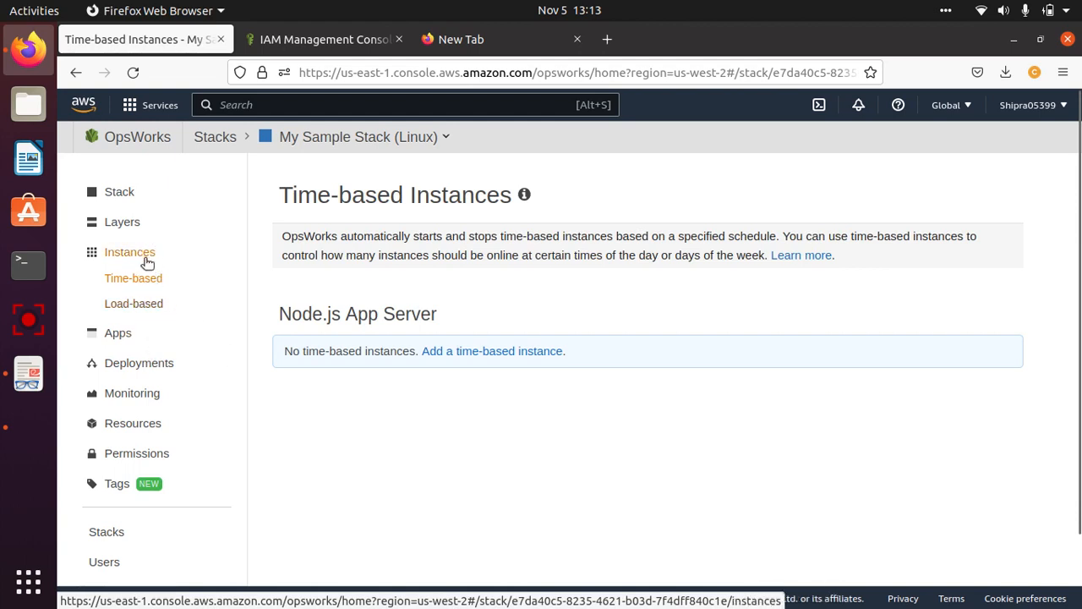
{"action": "left_click", "coordinate": [142, 257]}
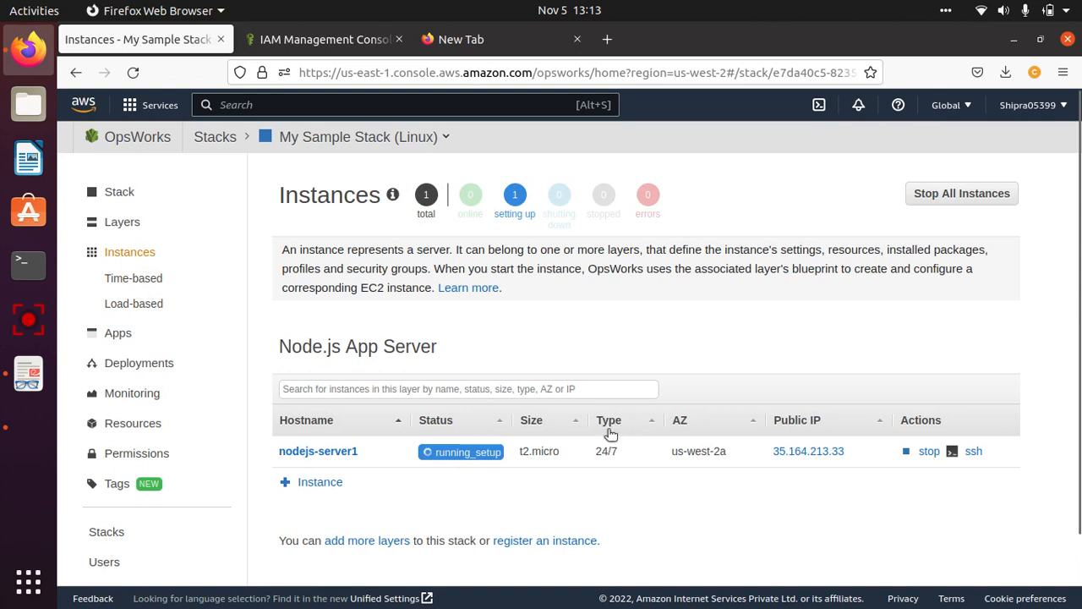
Prepare a new time-based instance for the Node.js App Server layer with size t2.micro and subnet 172.31.32.0/20 - us-west-2b.
{"action": "left_click", "coordinate": [140, 279]}
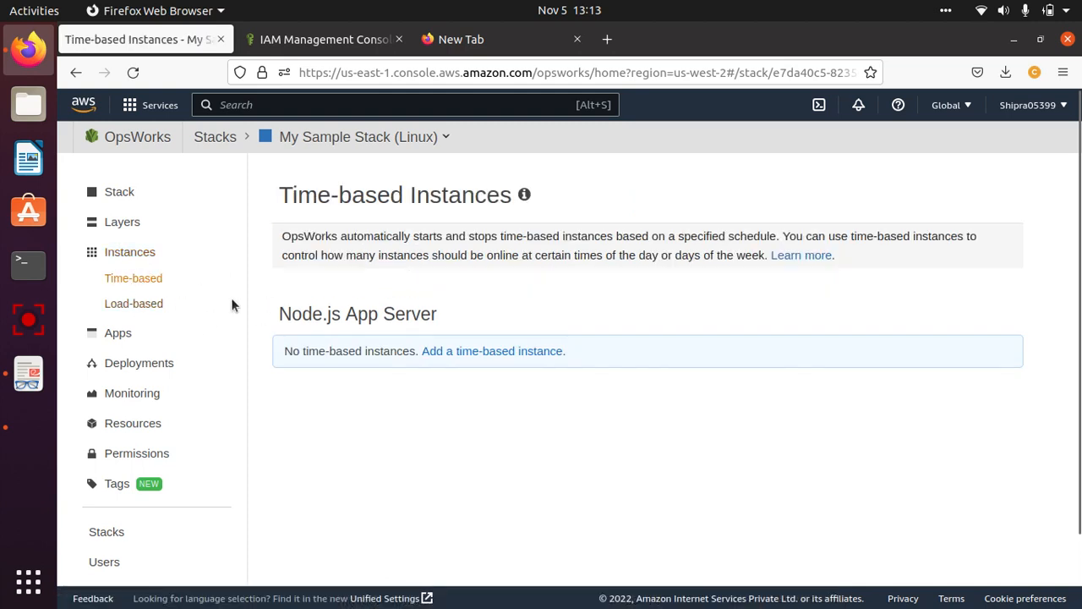
{"action": "left_click", "coordinate": [532, 353]}
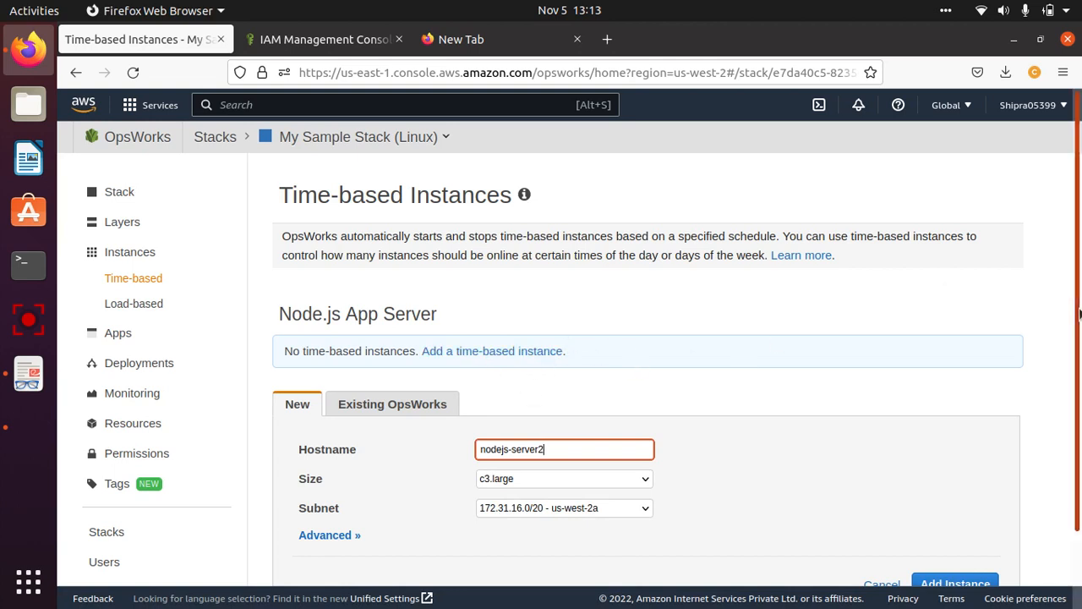
{"action": "scroll", "coordinate": [667, 363], "scroll_direction": "down", "scroll_amount": 2}
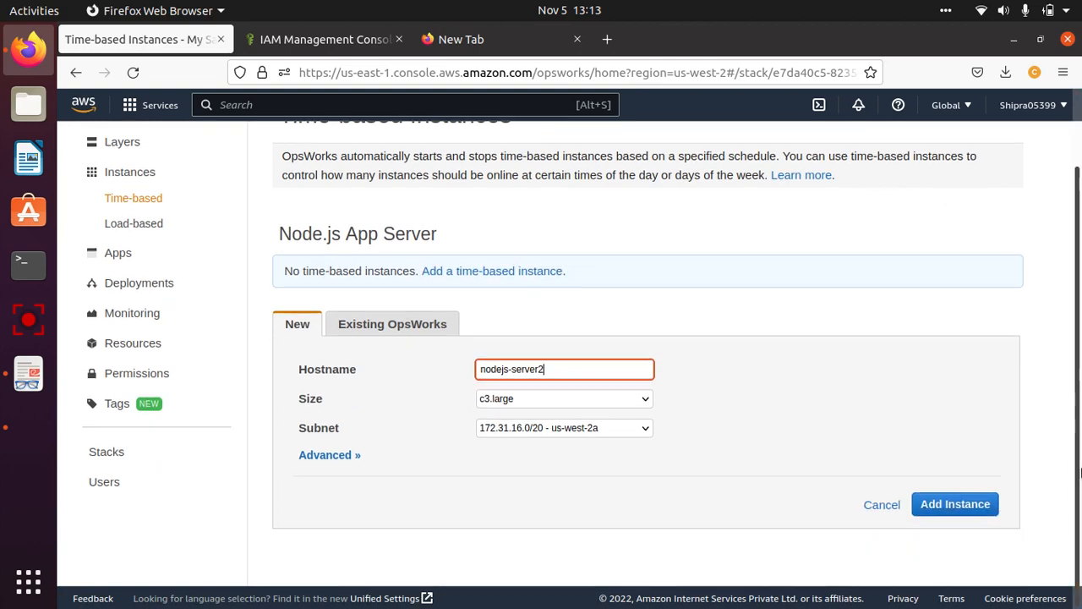
{"action": "left_click", "coordinate": [592, 405]}
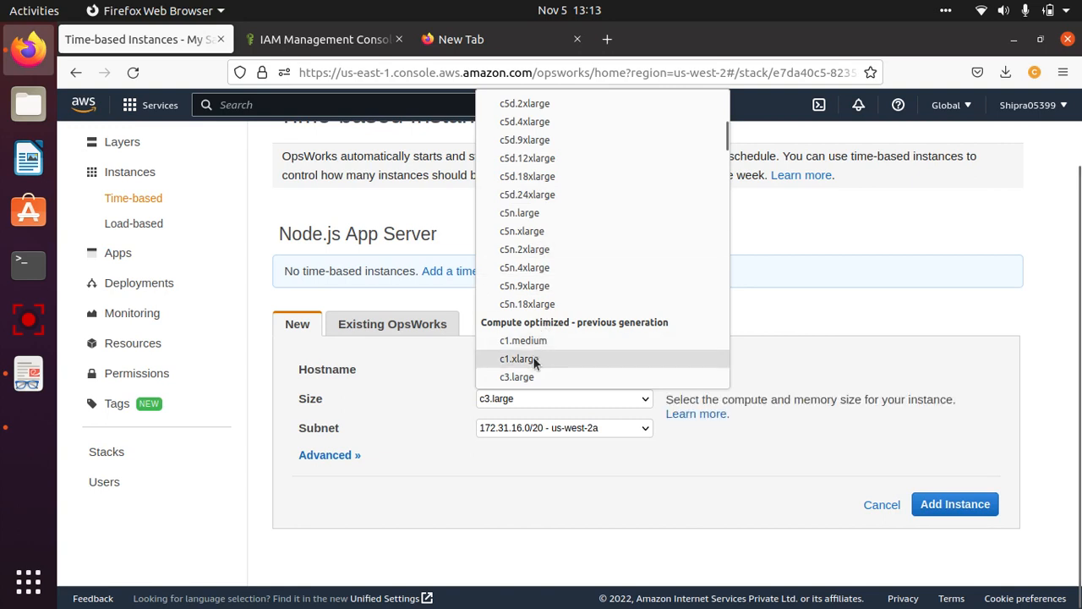
{"action": "left_click_drag", "start_coordinate": [725, 139], "coordinate": [715, 254]}
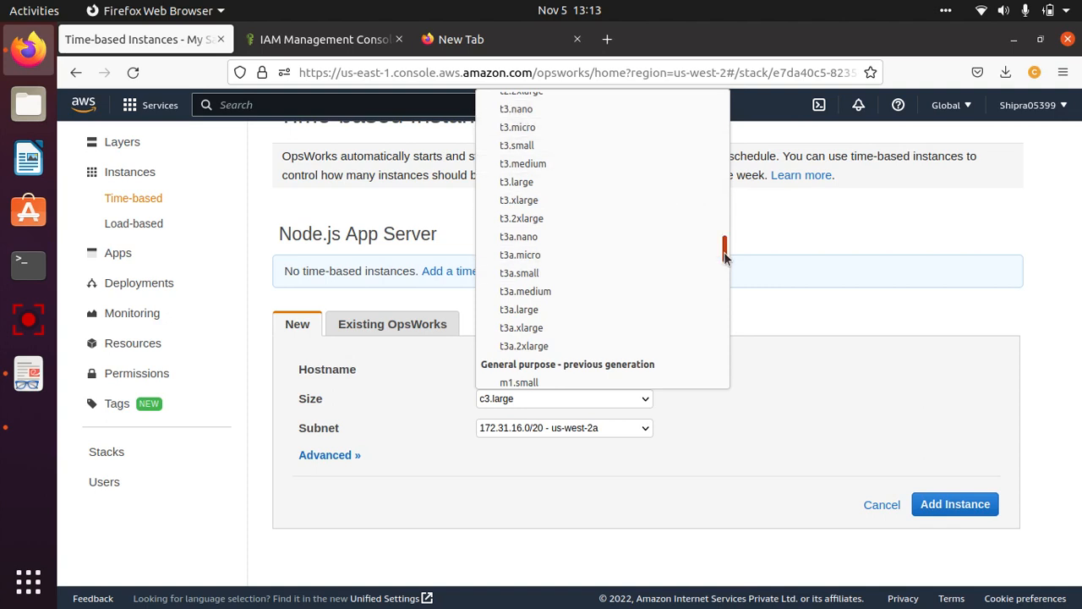
{"action": "left_click_drag", "start_coordinate": [724, 256], "coordinate": [724, 246]}
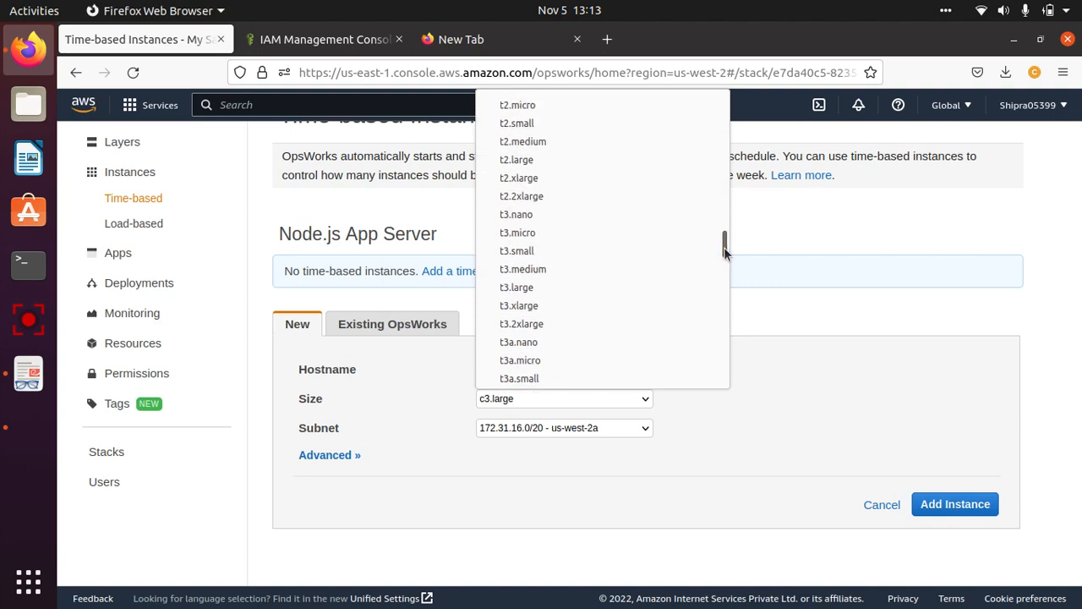
{"action": "left_click", "coordinate": [526, 104]}
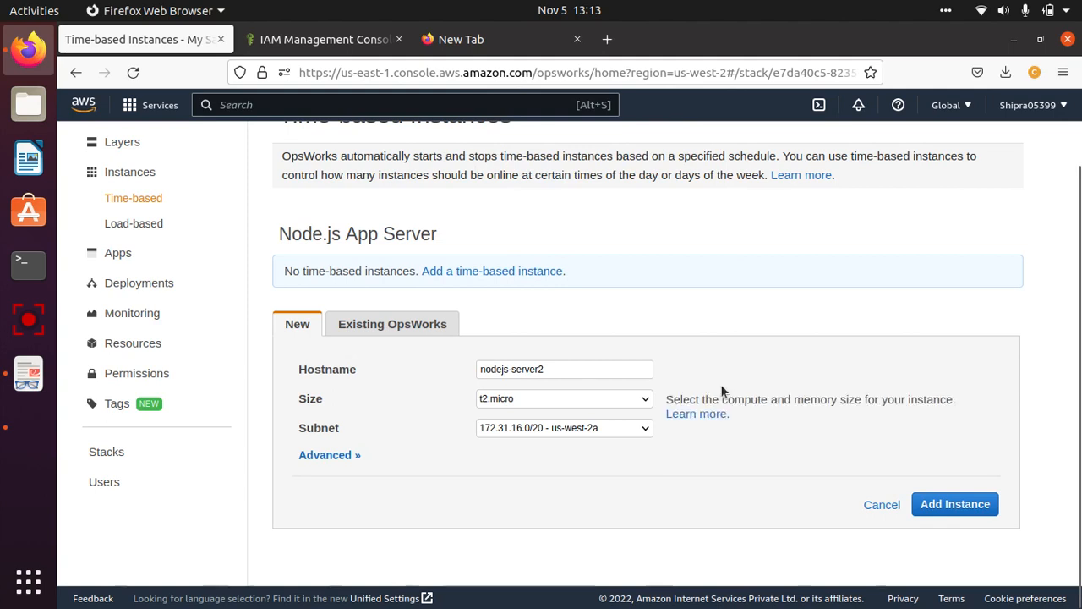
{"action": "mouse_move", "coordinate": [748, 429]}
{"action": "left_click", "coordinate": [595, 436]}
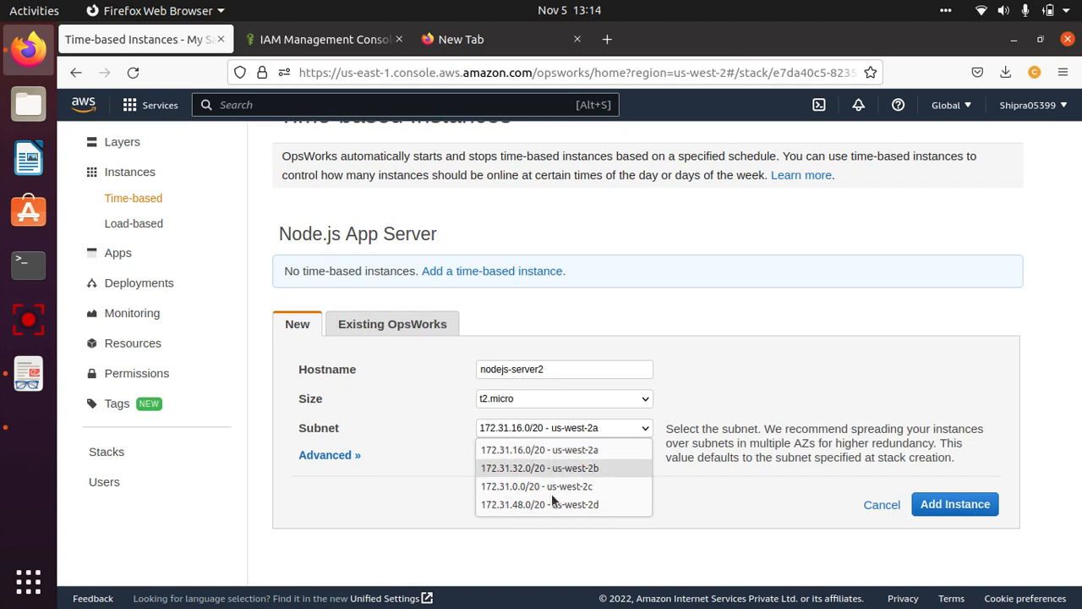
{"action": "left_click", "coordinate": [565, 470]}
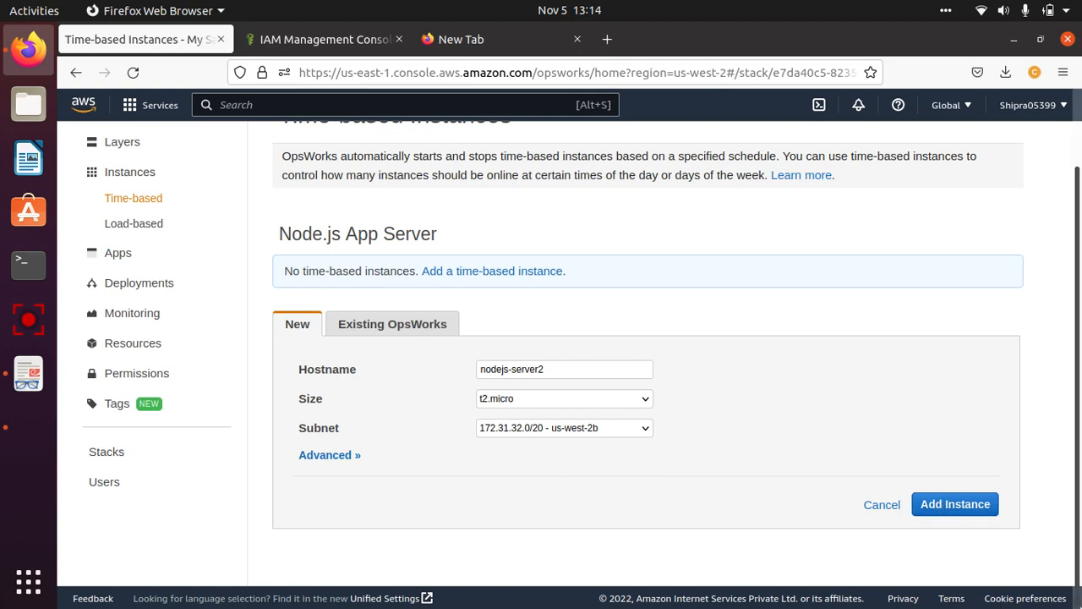
Review the new instance's advanced settings, including scaling type and volume, and add nodejs-server2 as a time-based instance.
{"action": "left_click", "coordinate": [326, 455]}
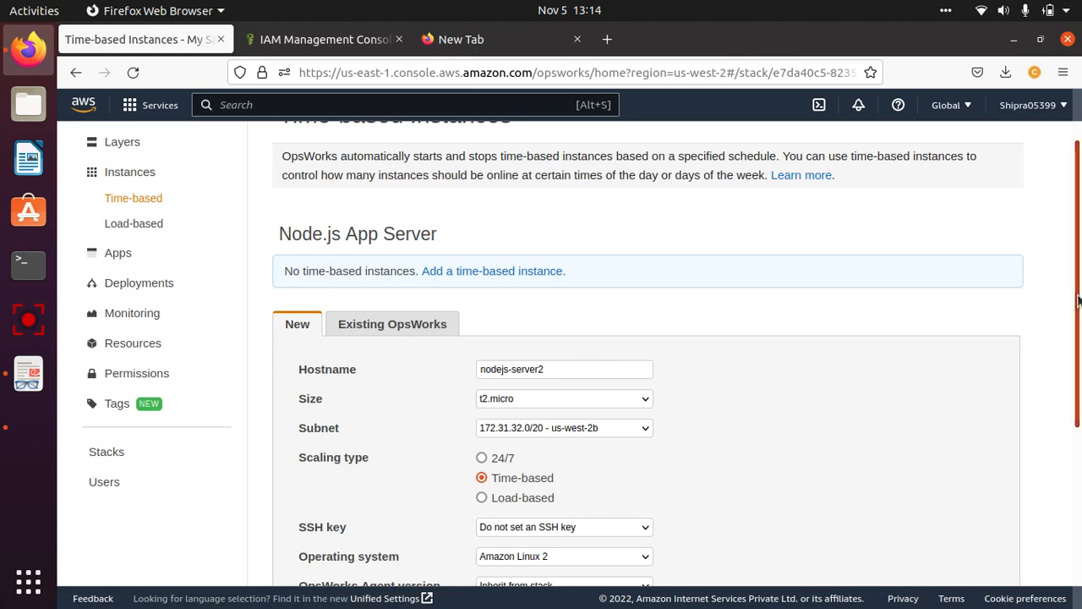
{"action": "left_click_drag", "start_coordinate": [1078, 300], "coordinate": [1078, 455]}
{"action": "mouse_move", "coordinate": [479, 201]}
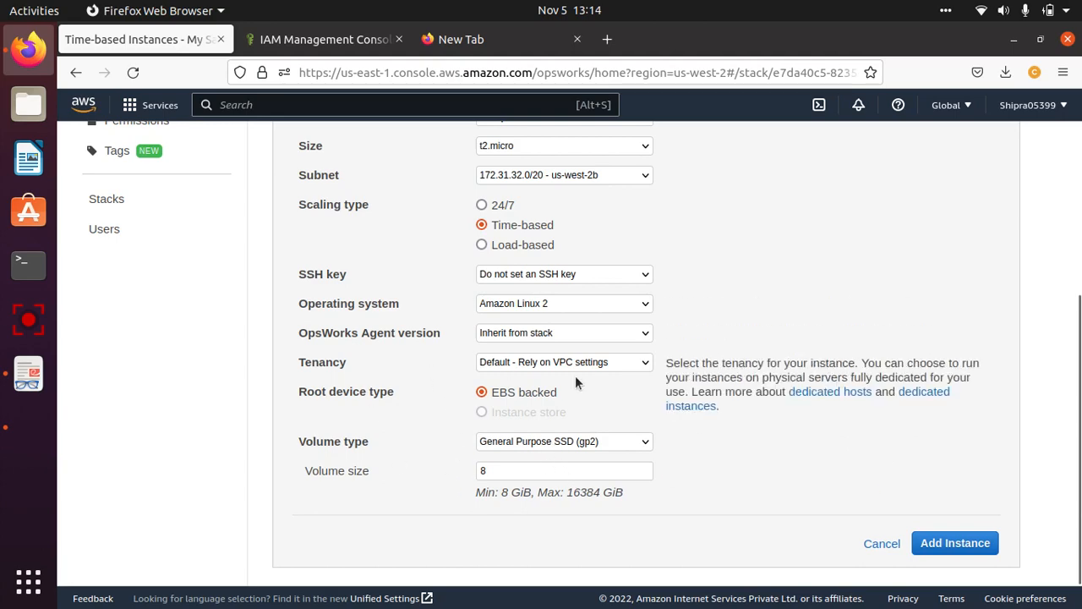
{"action": "left_click_drag", "start_coordinate": [1080, 433], "coordinate": [1080, 388]}
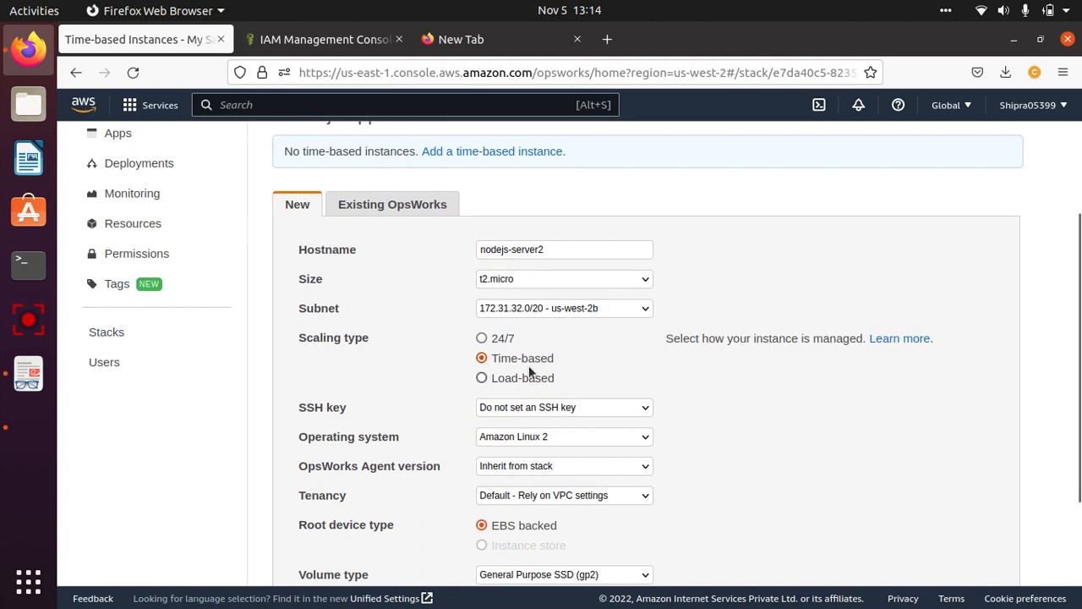
{"action": "left_click_drag", "start_coordinate": [1080, 372], "coordinate": [1079, 435]}
{"action": "left_click", "coordinate": [946, 504]}
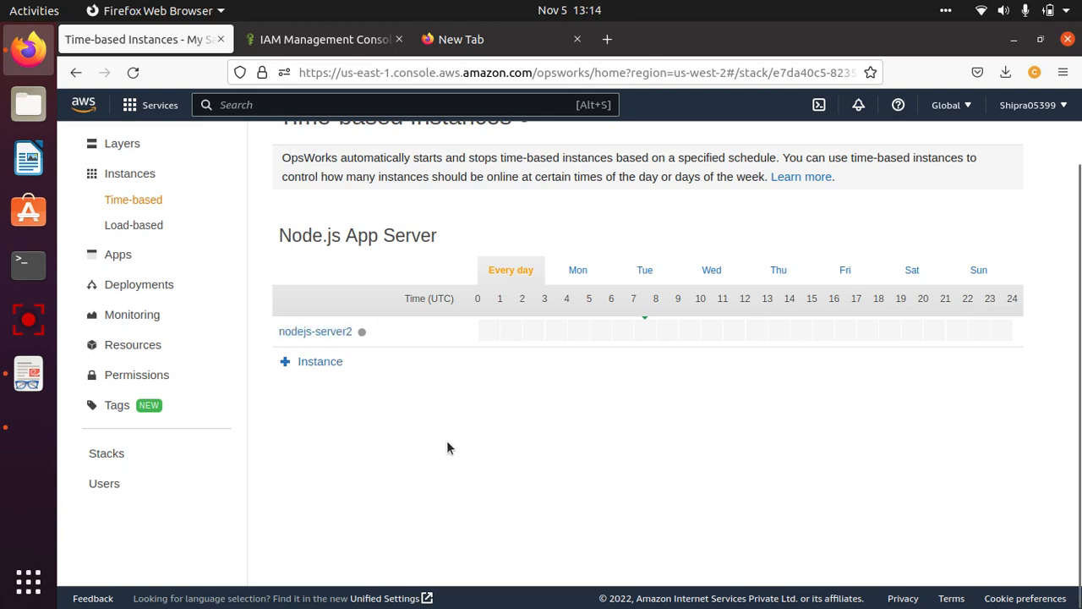
Schedule nodejs-server2 to run on Mondays from 6am to 11am UTC.
{"action": "left_click", "coordinate": [580, 274]}
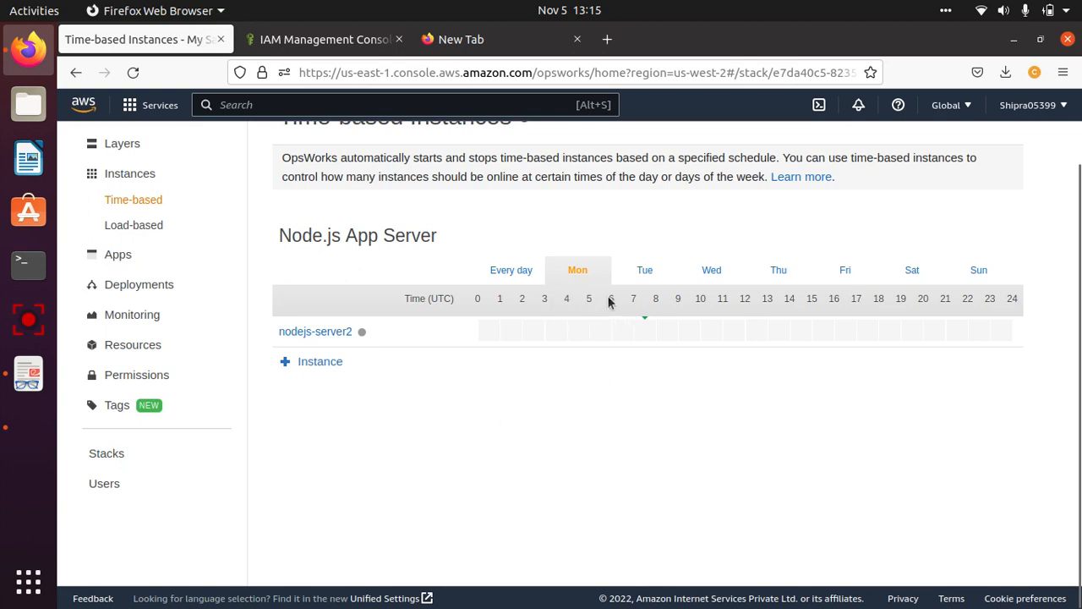
{"action": "left_click", "coordinate": [624, 333]}
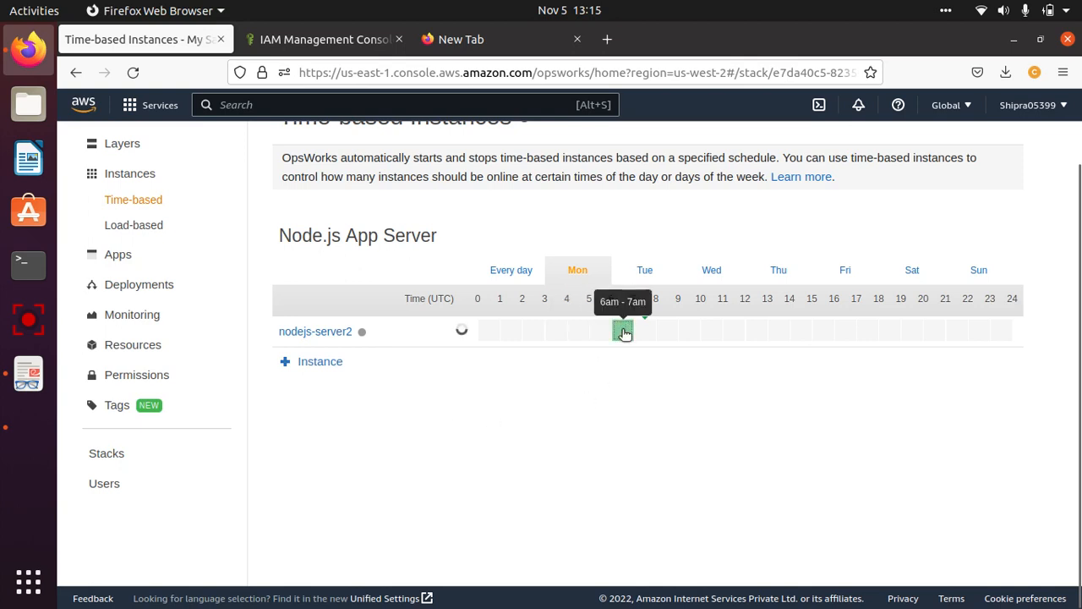
{"action": "left_click", "coordinate": [649, 337]}
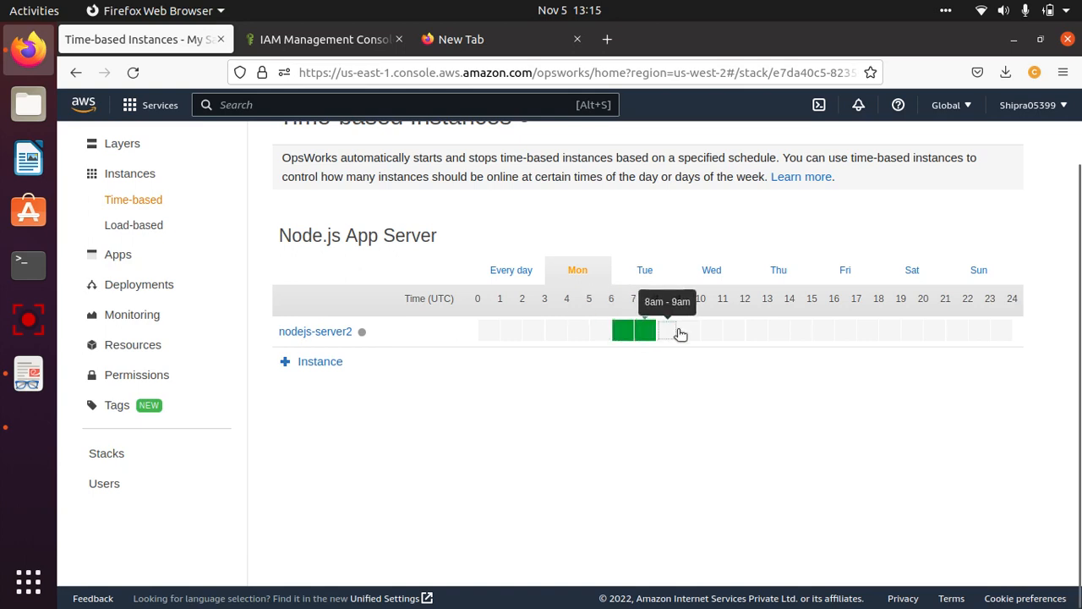
{"action": "left_click", "coordinate": [677, 334]}
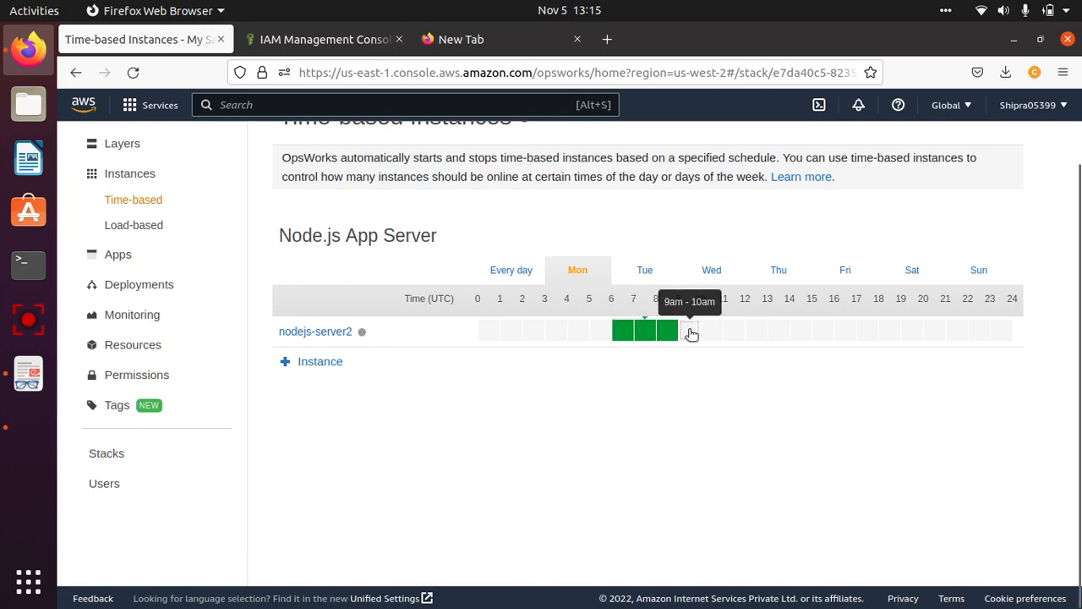
{"action": "left_click", "coordinate": [688, 333]}
{"action": "left_click", "coordinate": [709, 337]}
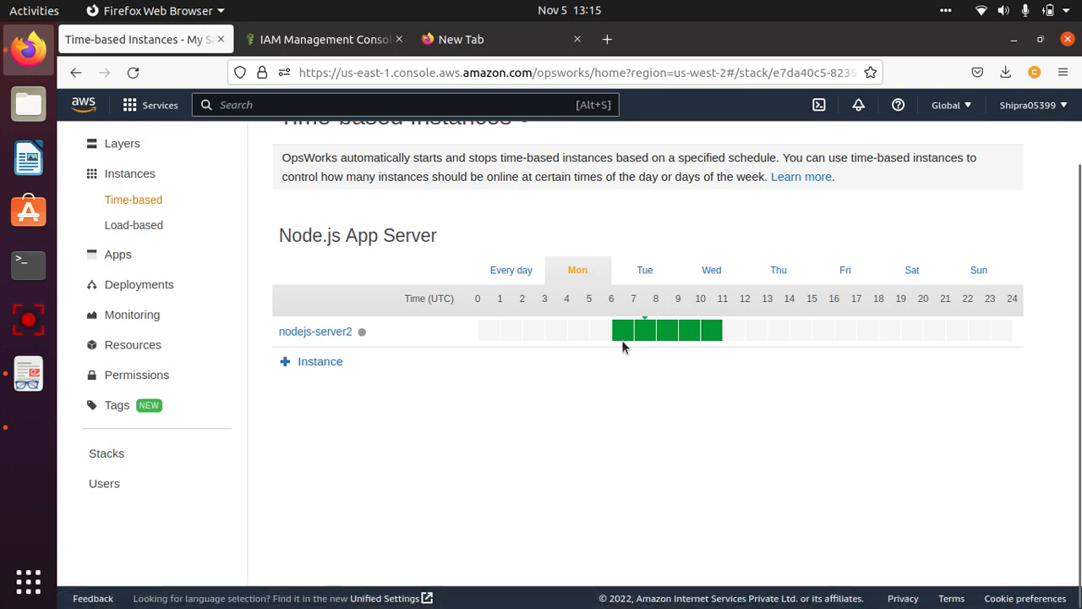
Schedule nodejs-server2 to run every day from 2pm to 5pm UTC.
{"action": "left_click", "coordinate": [518, 273]}
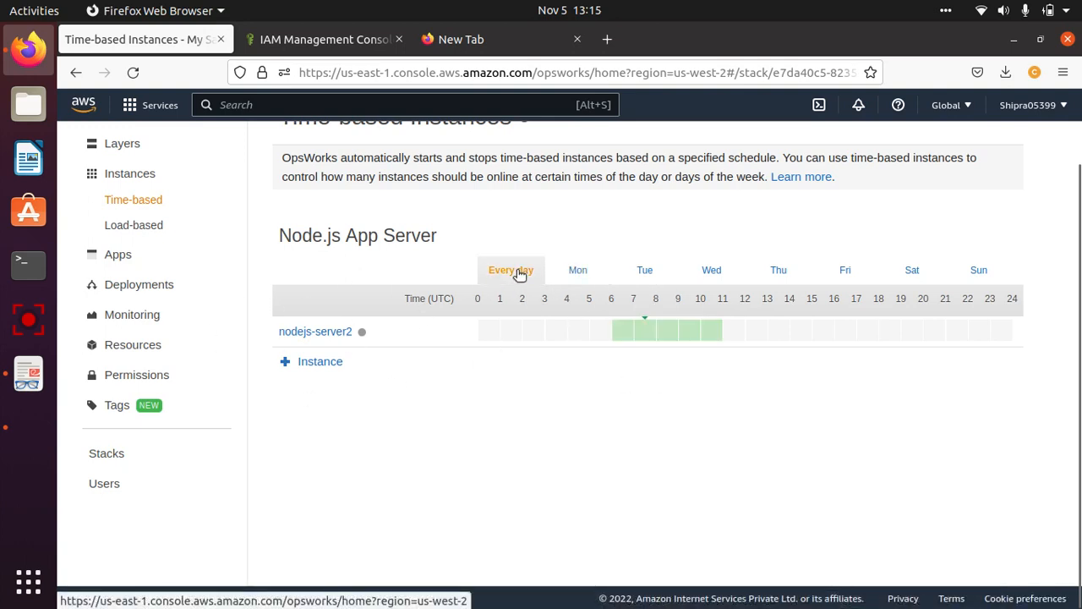
{"action": "left_click", "coordinate": [802, 335]}
{"action": "left_click", "coordinate": [826, 334]}
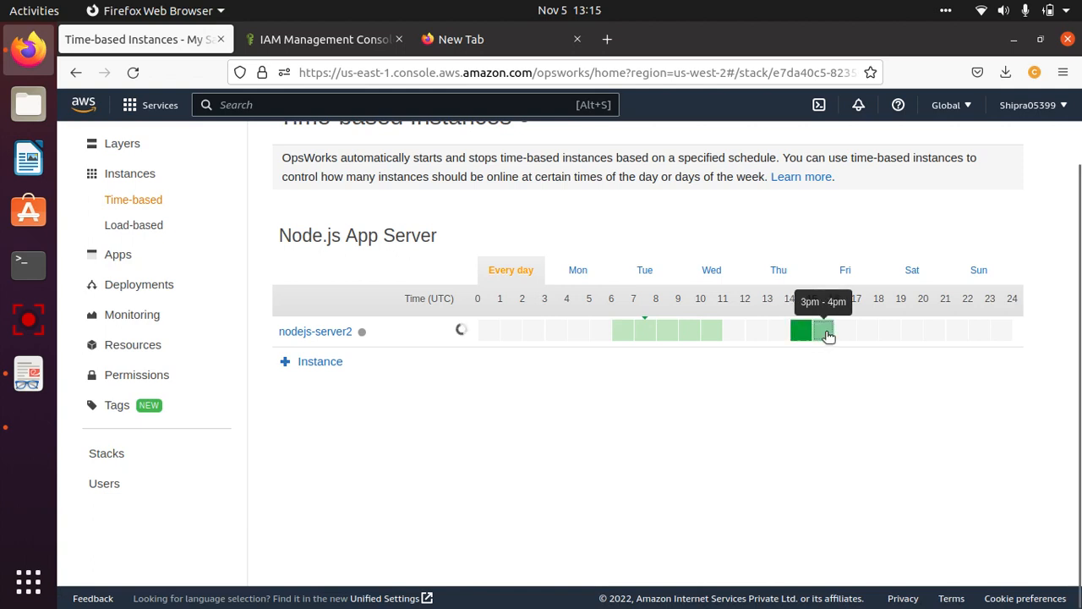
{"action": "left_click", "coordinate": [847, 333]}
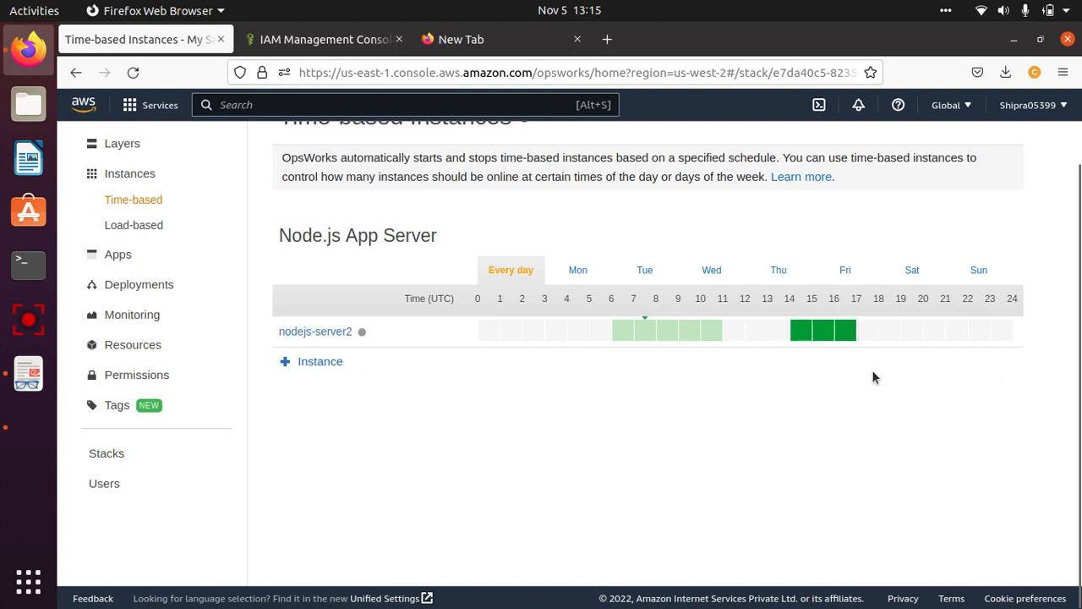
Remove the 2pm to 5pm hours from nodejs-server2's every-day schedule.
{"action": "left_click", "coordinate": [801, 331]}
{"action": "left_click", "coordinate": [804, 336]}
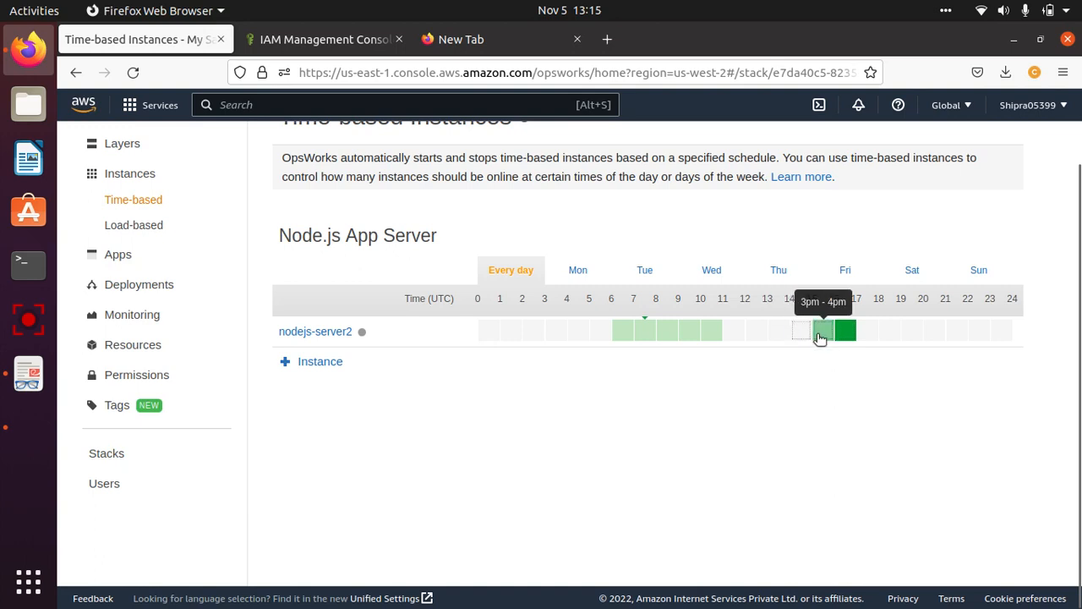
{"action": "left_click", "coordinate": [820, 336]}
{"action": "left_click", "coordinate": [842, 342]}
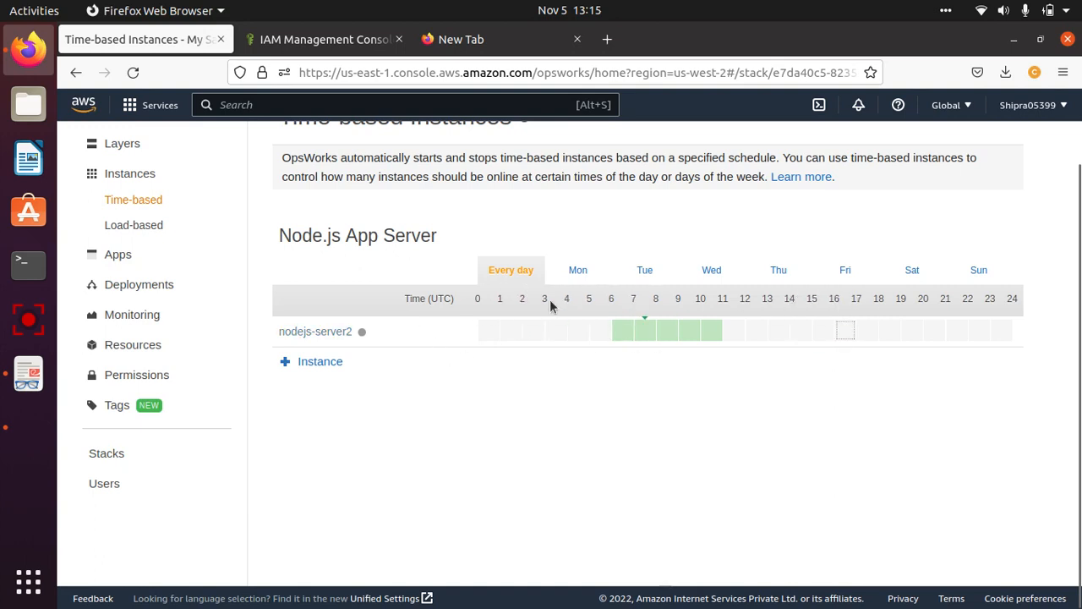
Clear the 6am to 11am hours from nodejs-server2's Monday schedule.
{"action": "left_click", "coordinate": [579, 273]}
{"action": "left_click", "coordinate": [624, 334]}
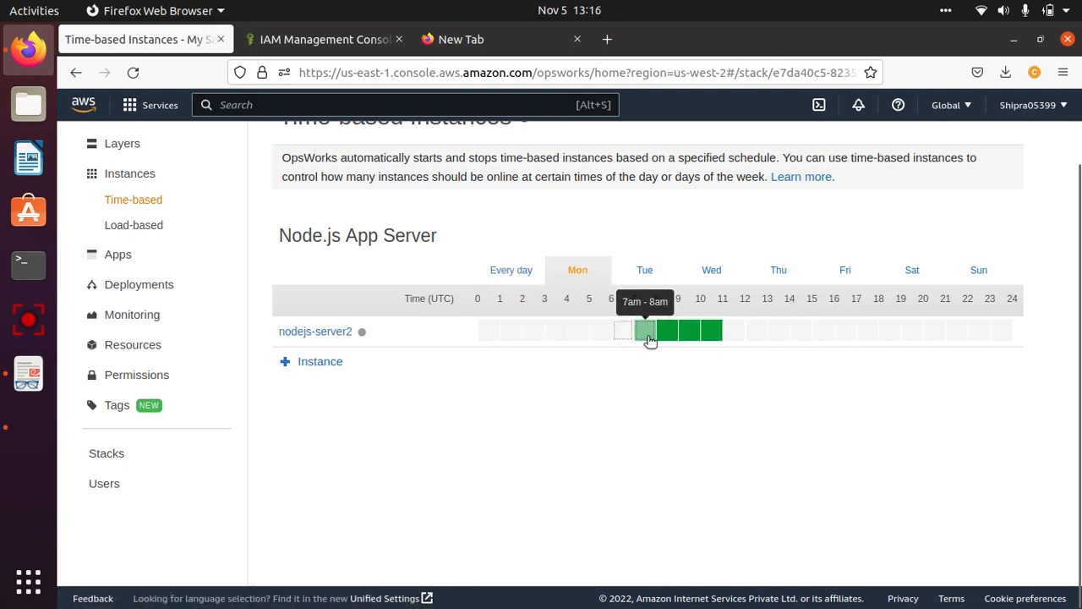
{"action": "left_click", "coordinate": [647, 333]}
{"action": "left_click", "coordinate": [672, 339]}
{"action": "left_click", "coordinate": [688, 338]}
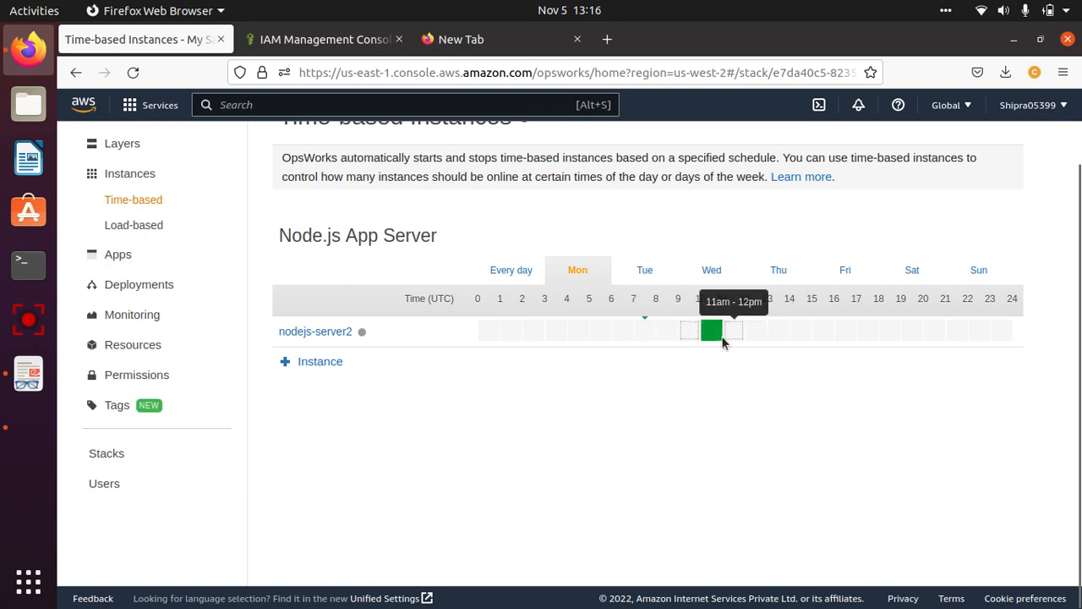
{"action": "left_click", "coordinate": [713, 337]}
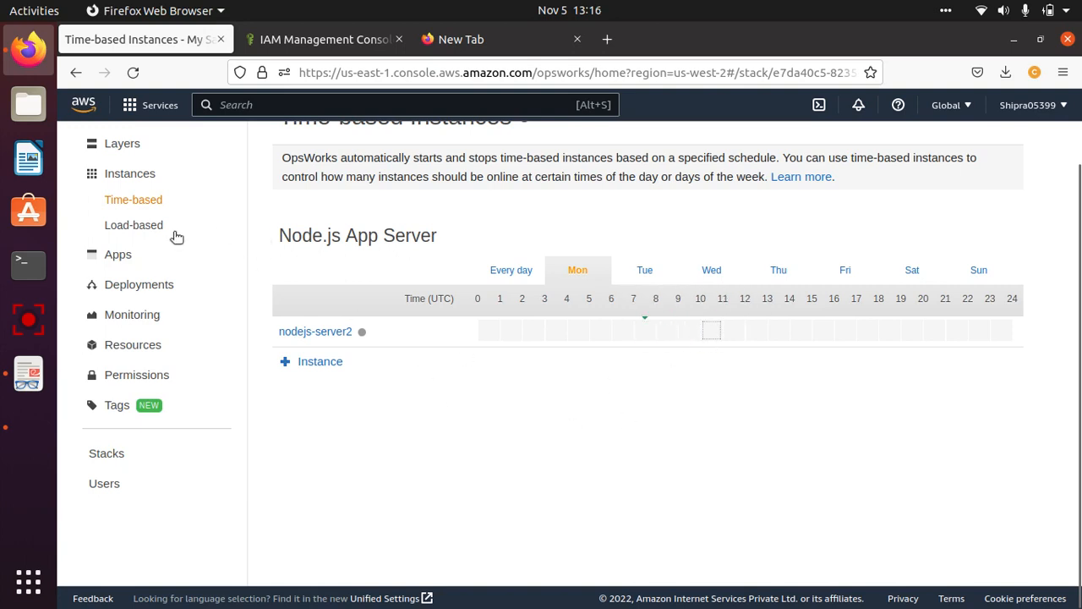
Add a load-based instance nodejs-server3 to the Node.js App Server layer with size t2.micro and subnet 172.31.0.0/20 - us-west-2c.
{"action": "left_click", "coordinate": [133, 226]}
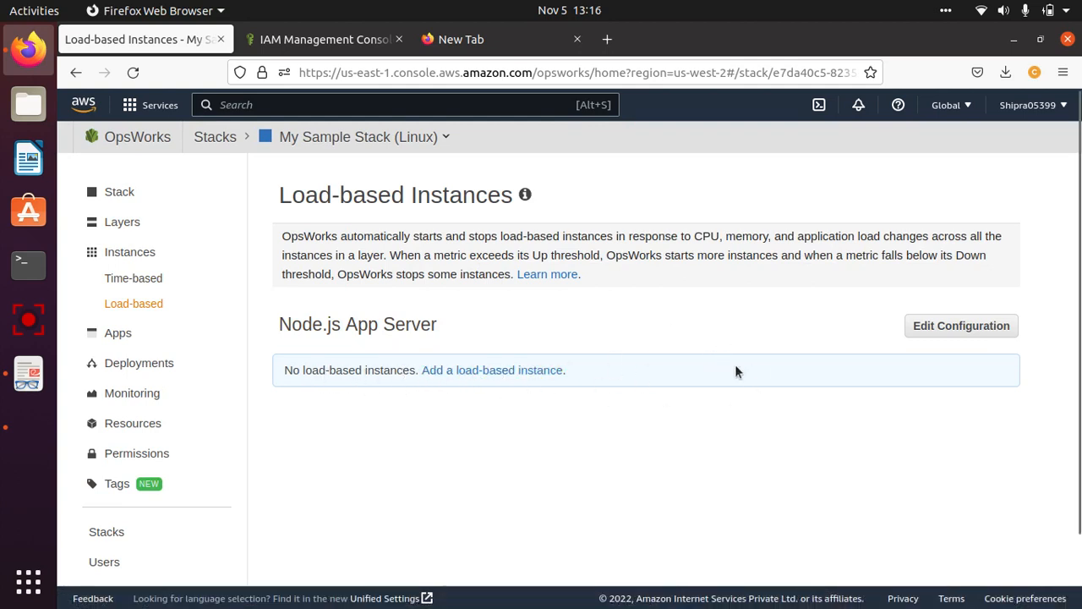
{"action": "left_click", "coordinate": [510, 371]}
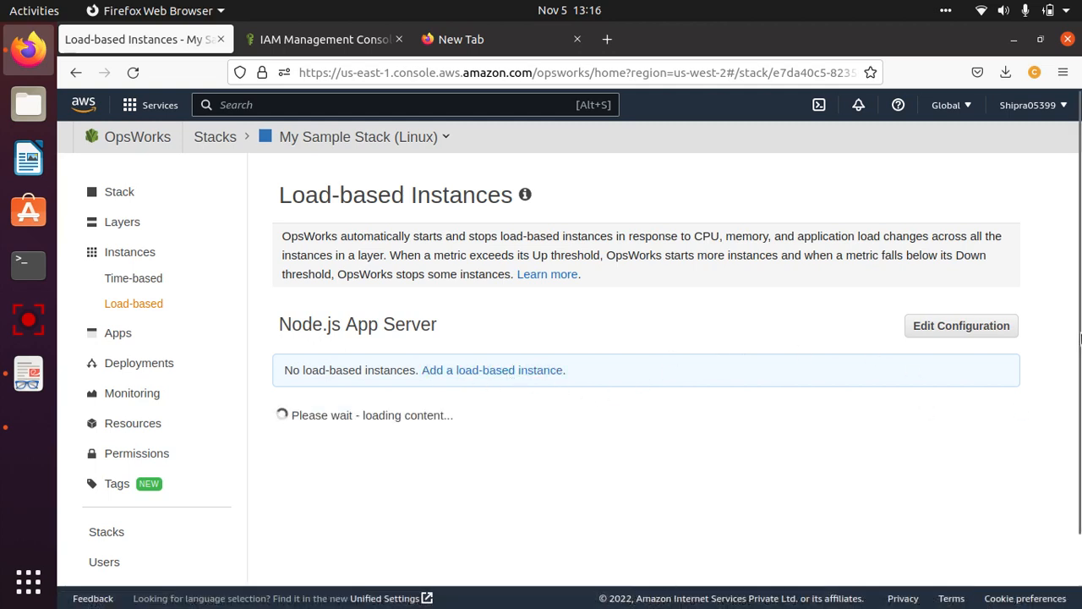
{"action": "scroll", "coordinate": [1076, 489], "scroll_direction": "down", "scroll_amount": 3}
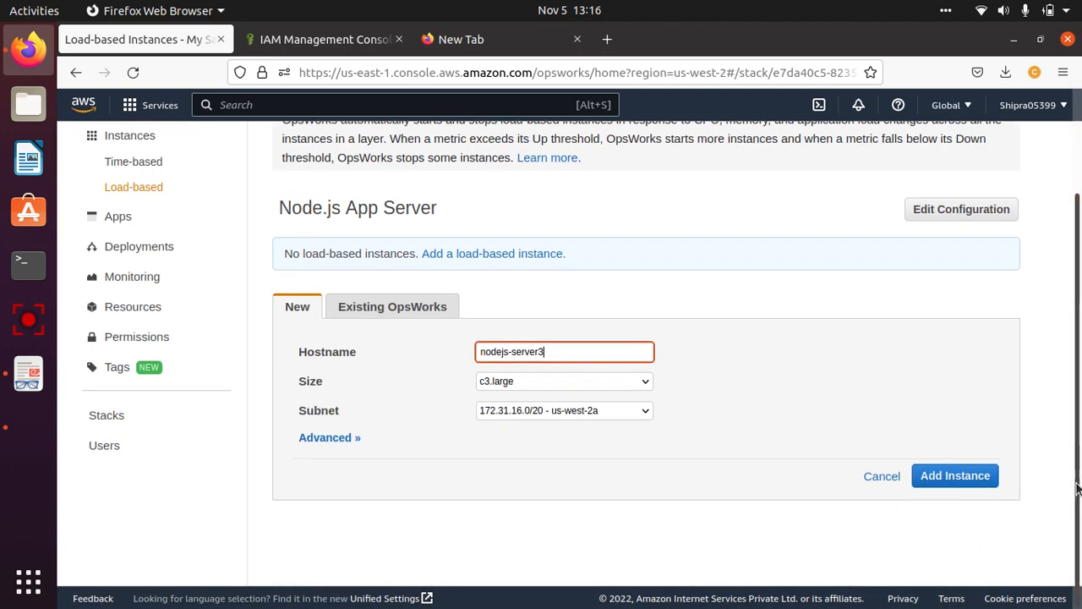
{"action": "left_click", "coordinate": [579, 382]}
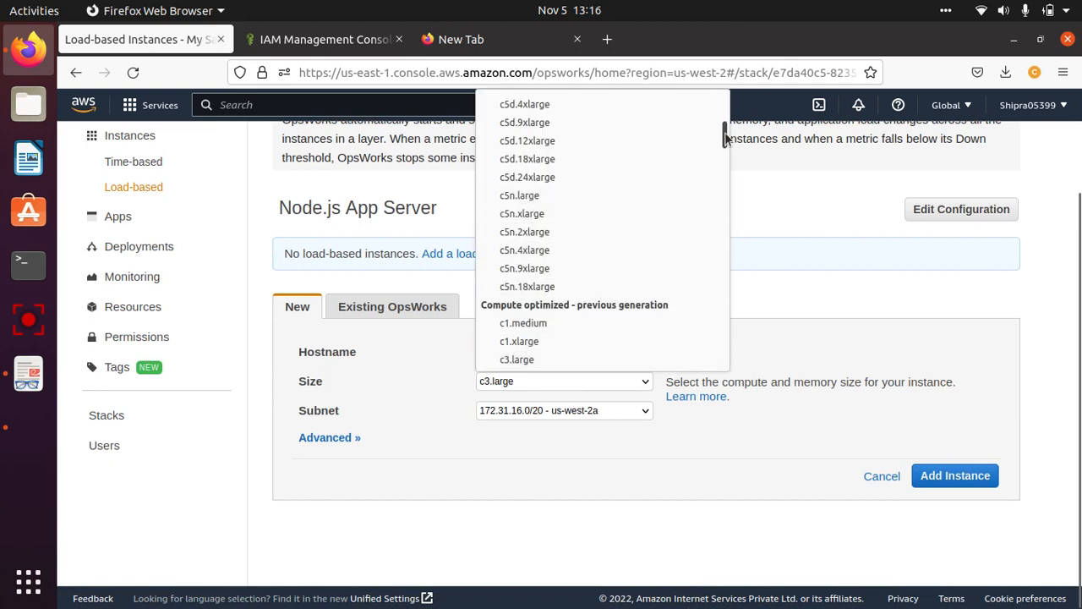
{"action": "left_click_drag", "start_coordinate": [732, 145], "coordinate": [726, 226]}
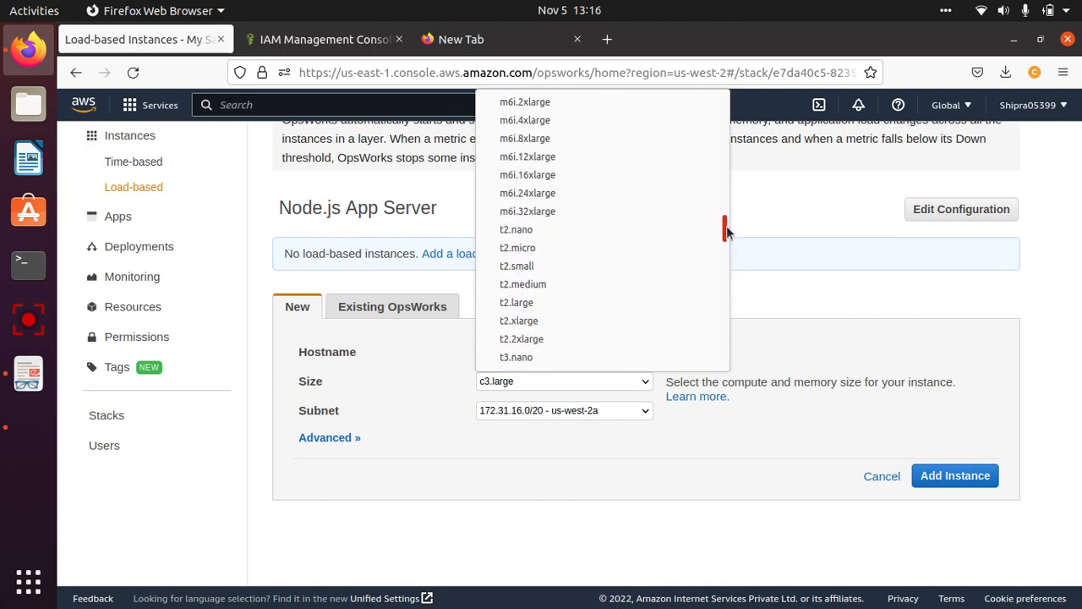
{"action": "left_click", "coordinate": [546, 242]}
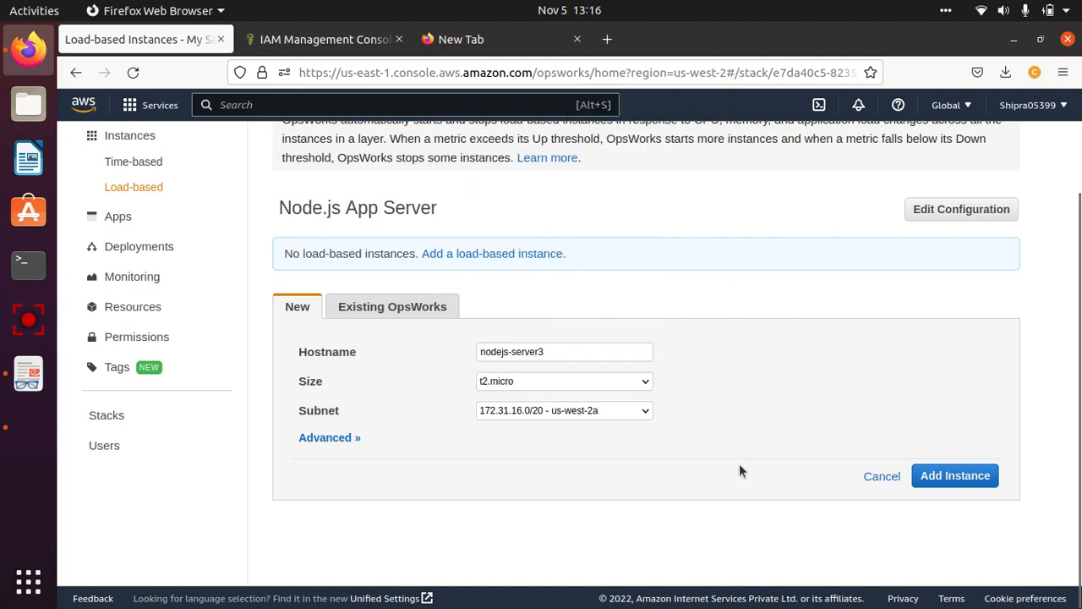
{"action": "left_click", "coordinate": [591, 410]}
{"action": "left_click", "coordinate": [583, 472]}
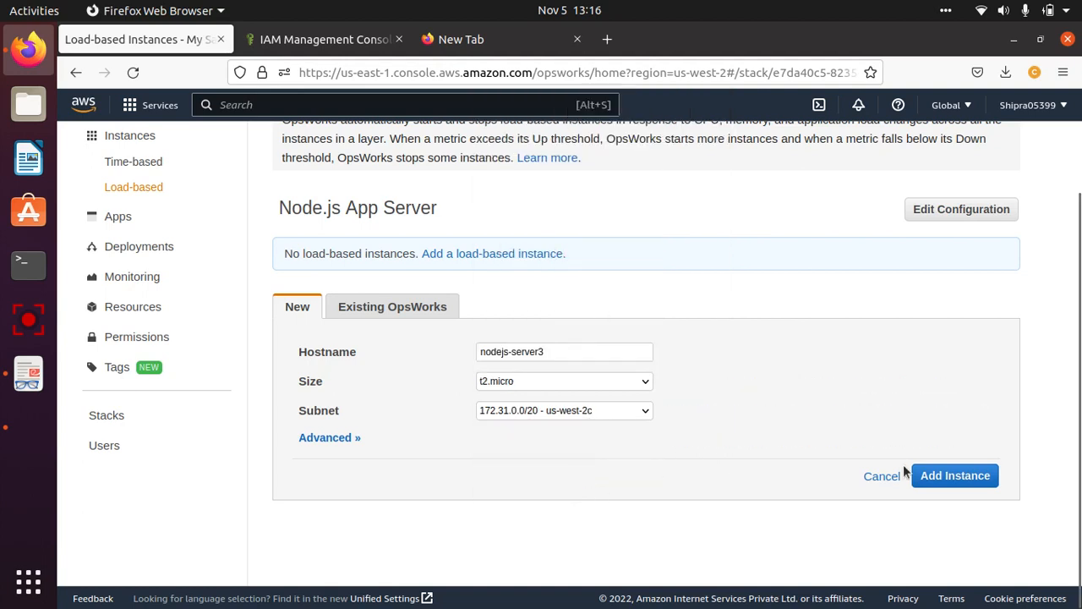
{"action": "left_click", "coordinate": [922, 475]}
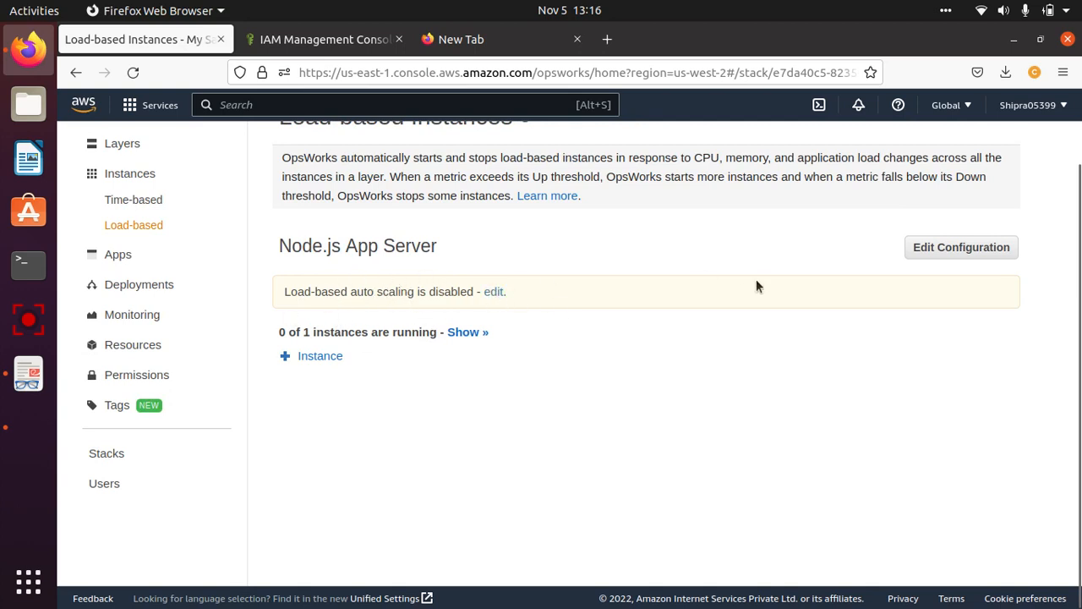
Turn on the load-based scaling configuration for the Node.js App Server layer and save it.
{"action": "left_click", "coordinate": [493, 292]}
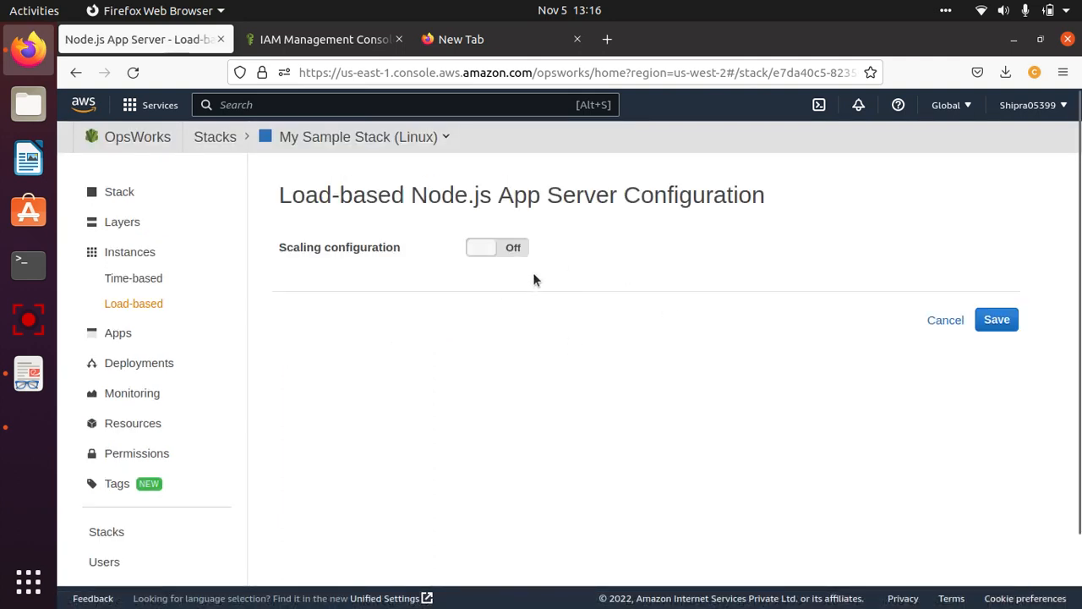
{"action": "left_click", "coordinate": [511, 250]}
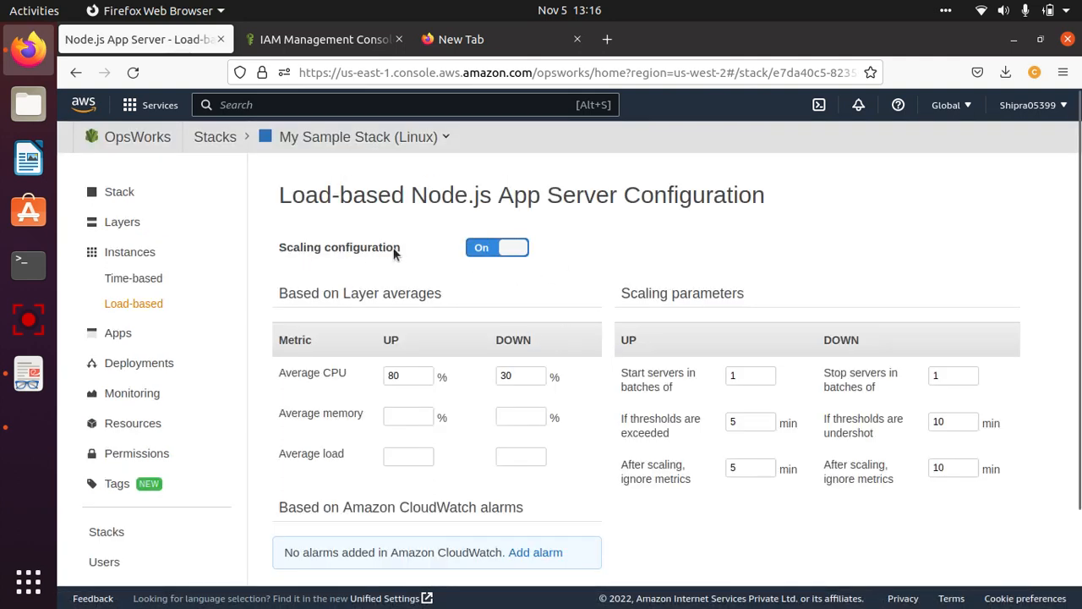
{"action": "left_click_drag", "start_coordinate": [394, 248], "coordinate": [279, 247]}
{"action": "left_click_drag", "start_coordinate": [426, 256], "coordinate": [268, 243]}
{"action": "left_click", "coordinate": [774, 251]}
{"action": "scroll", "coordinate": [1040, 326], "scroll_direction": "down", "scroll_amount": 3}
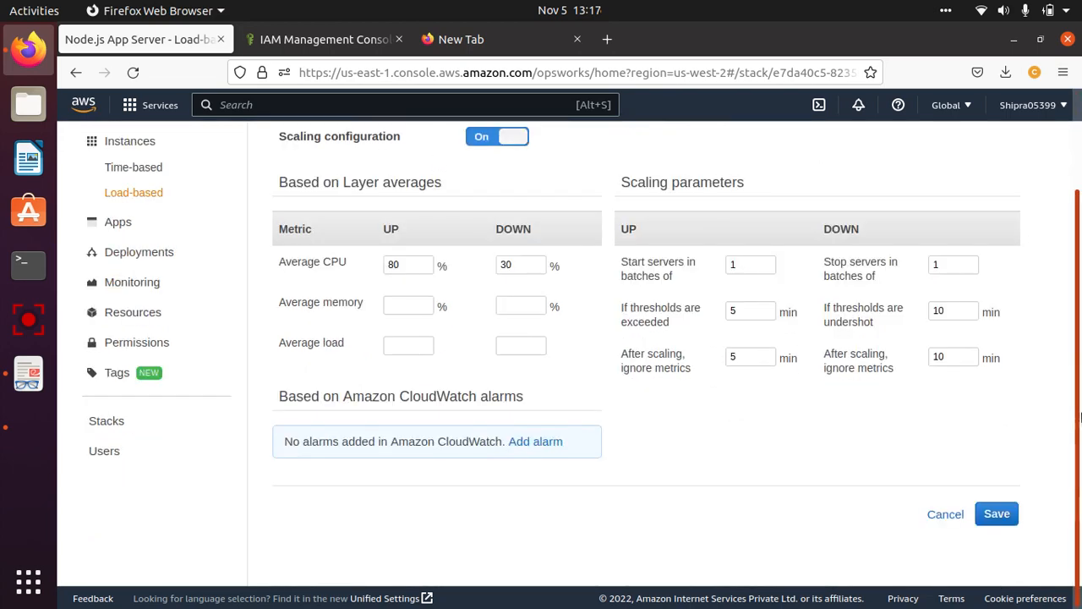
{"action": "left_click", "coordinate": [994, 514]}
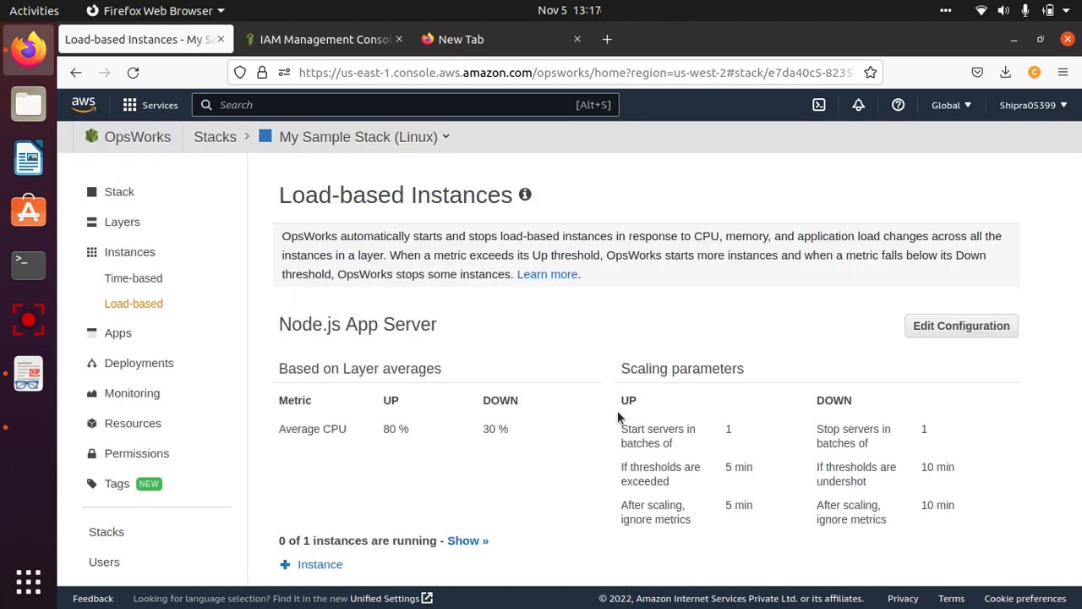
Review the layer's load-based scaling settings, and compare the type of each Node.js App Server instance in the stack's instance list.
{"action": "scroll", "coordinate": [1078, 469], "scroll_direction": "down", "scroll_amount": 2}
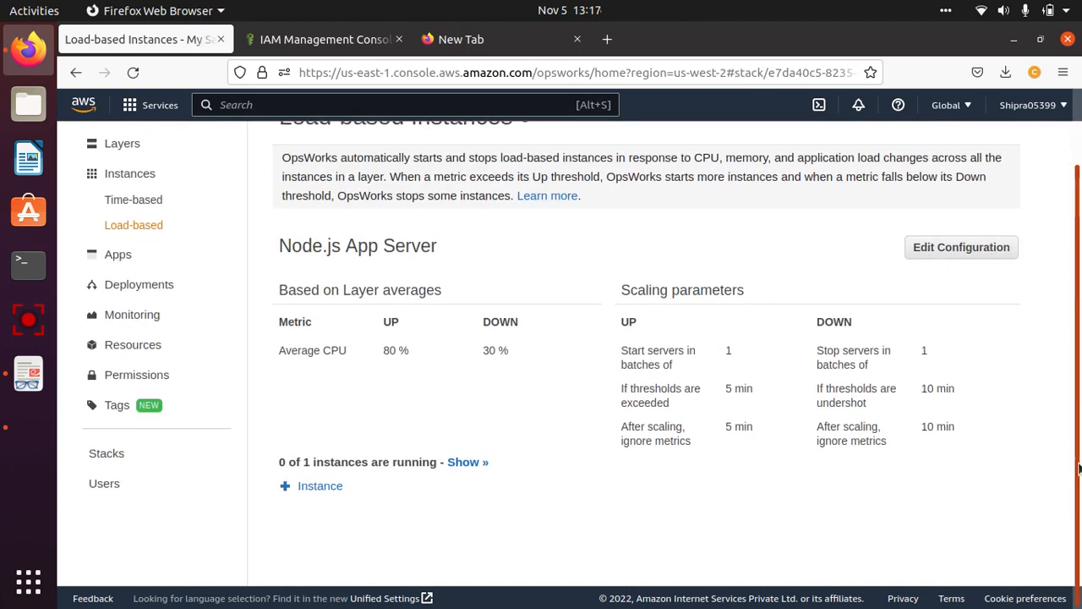
{"action": "scroll", "coordinate": [590, 230], "scroll_direction": "up", "scroll_amount": 2}
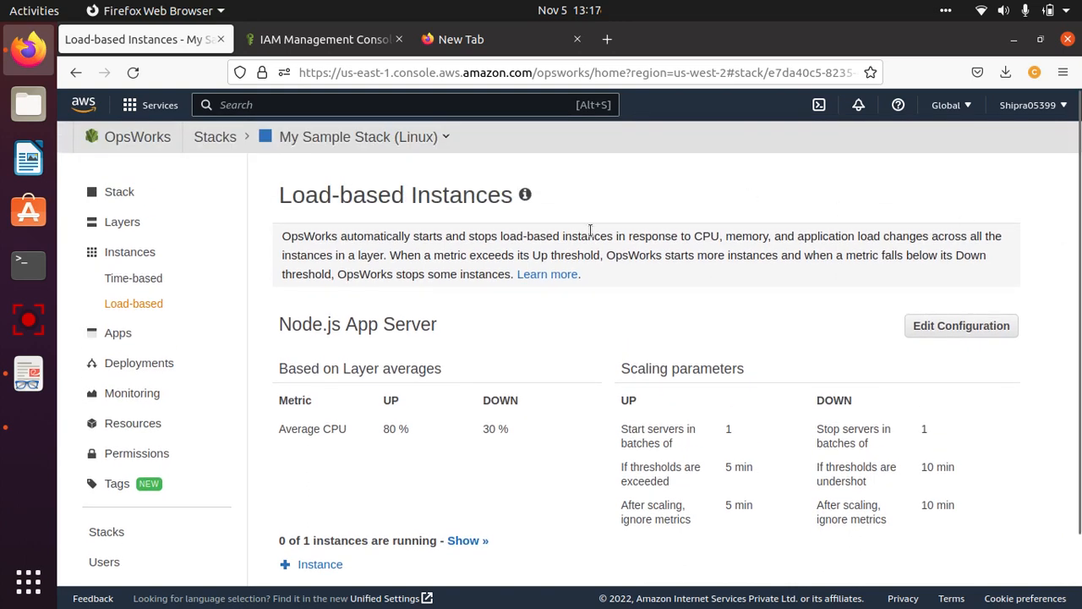
{"action": "left_click", "coordinate": [133, 309]}
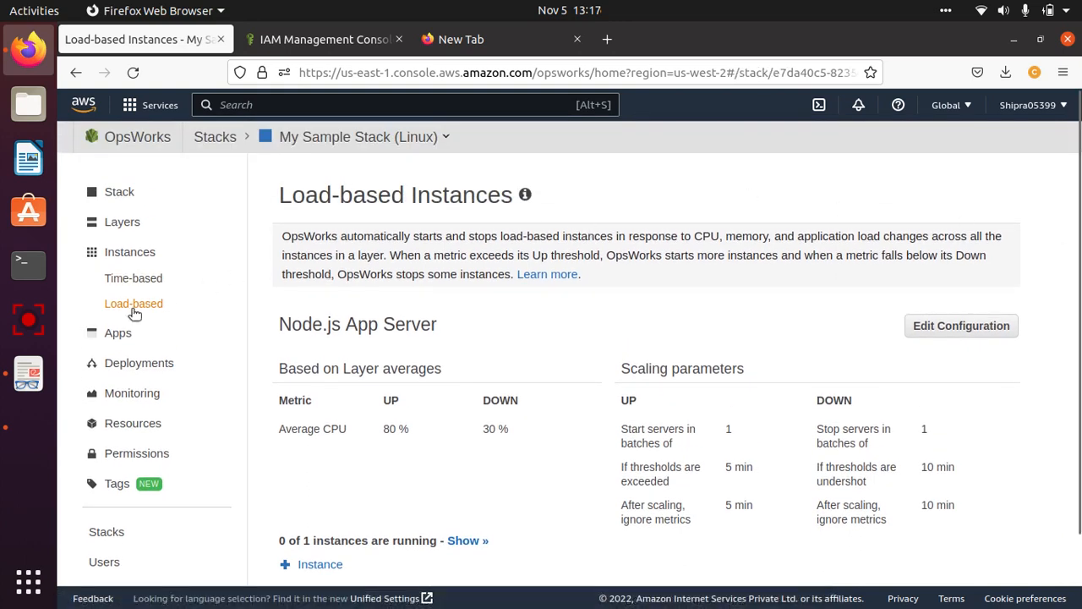
{"action": "scroll", "coordinate": [1069, 470], "scroll_direction": "down", "scroll_amount": 2}
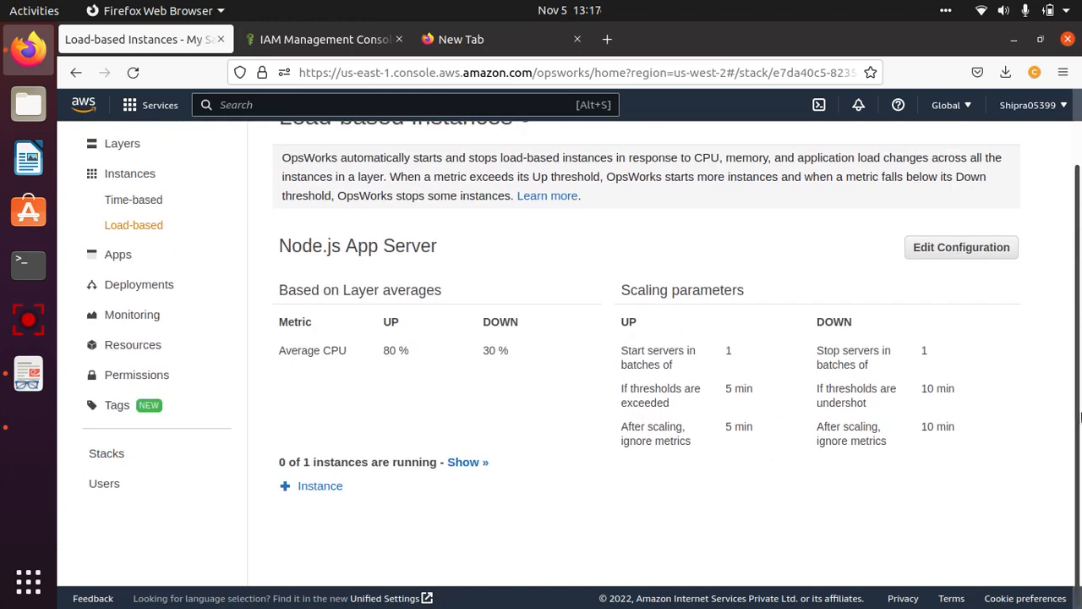
{"action": "scroll", "coordinate": [1074, 338], "scroll_direction": "up", "scroll_amount": 2}
{"action": "left_click", "coordinate": [141, 252]}
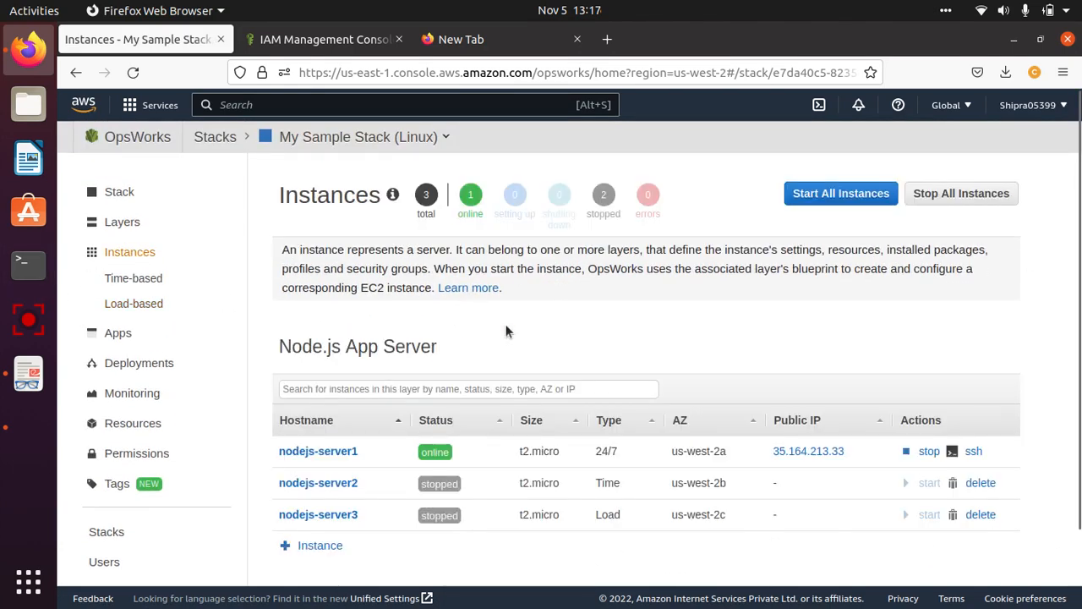
{"action": "scroll", "coordinate": [1076, 476], "scroll_direction": "down", "scroll_amount": 2}
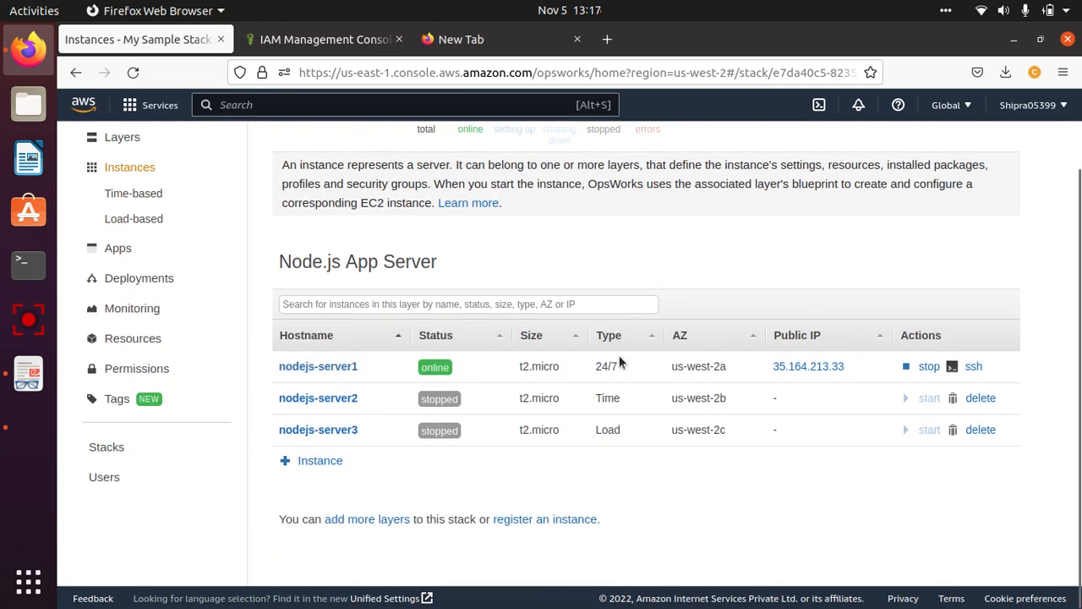
{"action": "double_click", "coordinate": [600, 366]}
{"action": "double_click", "coordinate": [615, 397]}
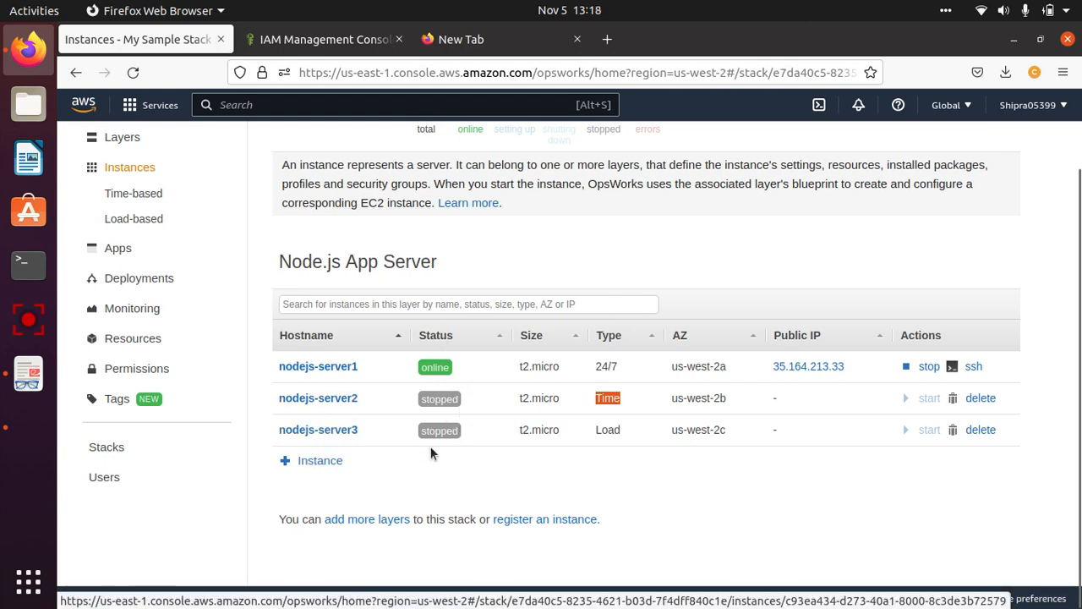
{"action": "left_click", "coordinate": [605, 430]}
{"action": "double_click", "coordinate": [604, 430]}
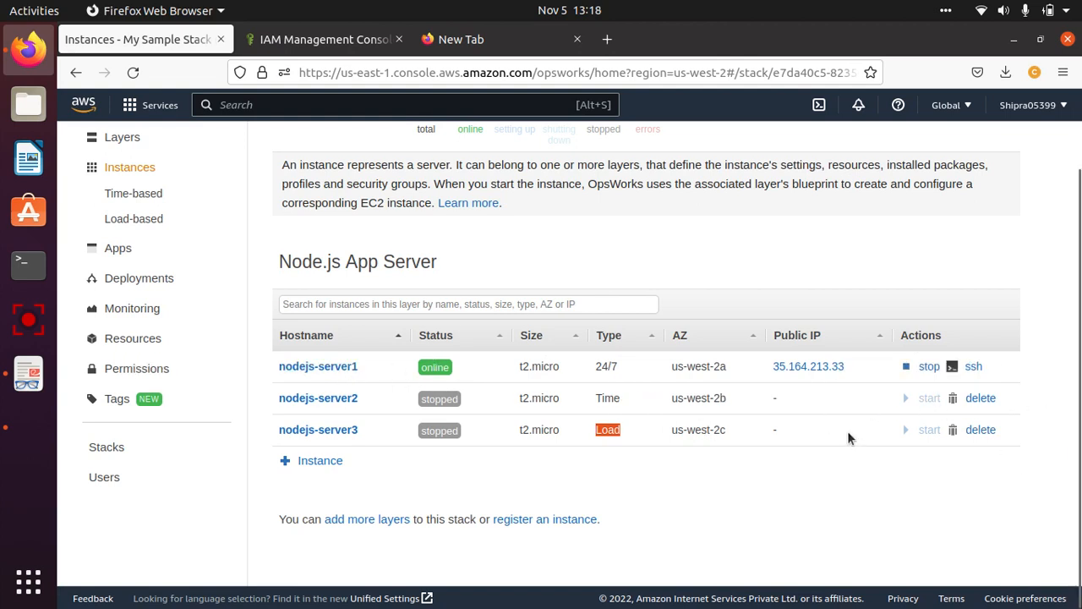
Examine the form for adding an app to the stack, including its repository types and source settings, and return to the apps list.
{"action": "left_click", "coordinate": [121, 247]}
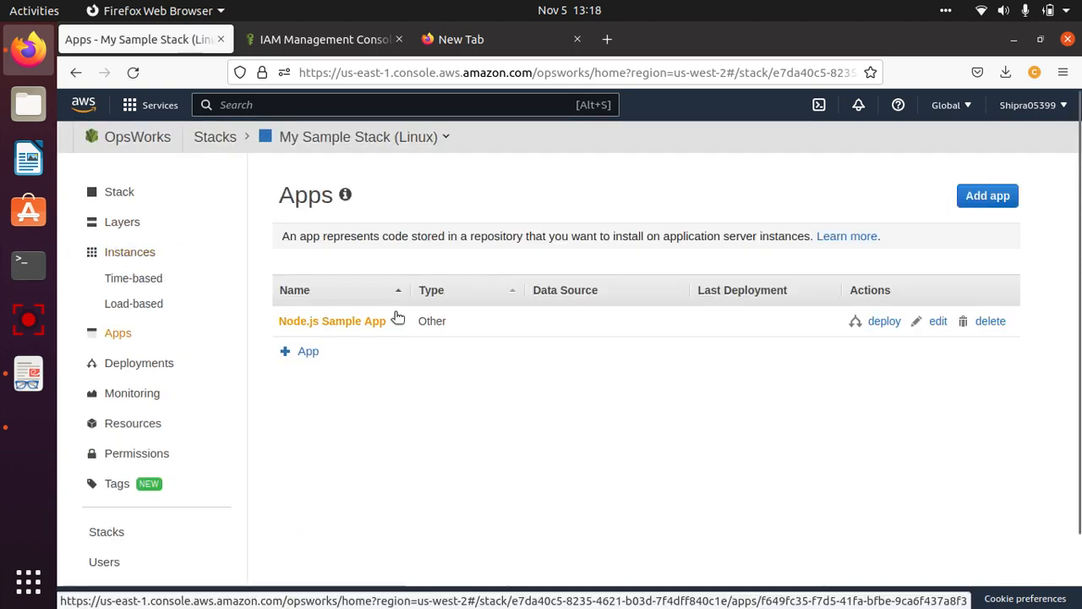
{"action": "left_click", "coordinate": [982, 197]}
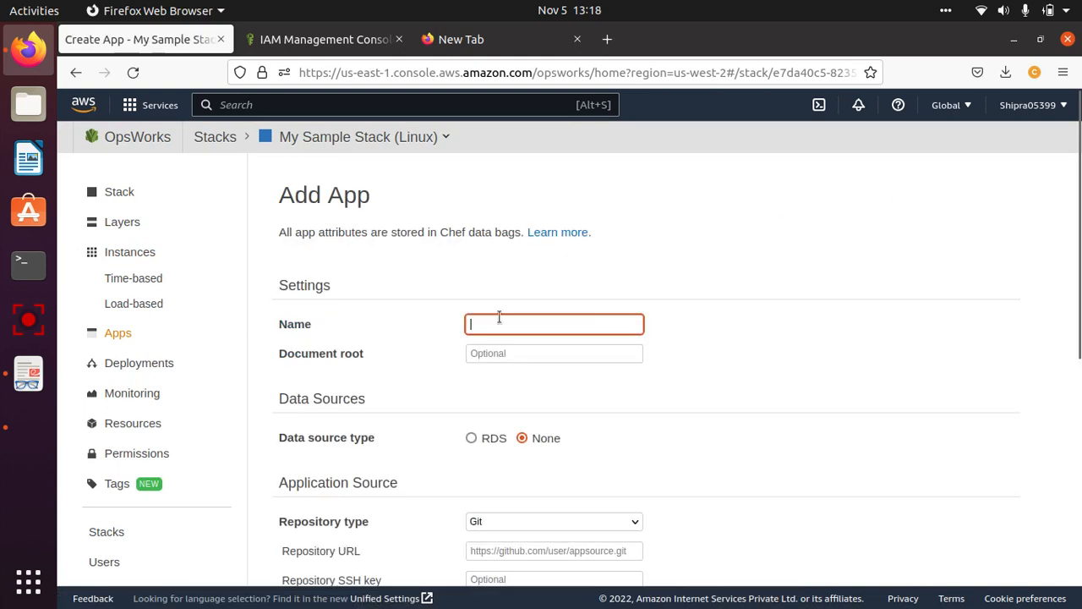
{"action": "left_click_drag", "start_coordinate": [1080, 282], "coordinate": [1075, 452]}
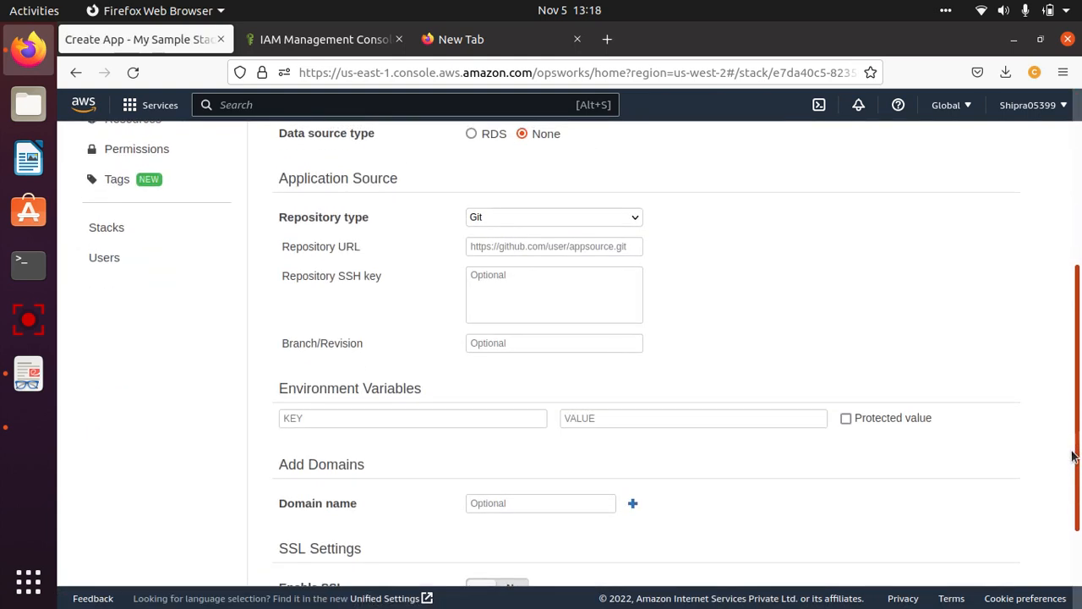
{"action": "left_click", "coordinate": [591, 222]}
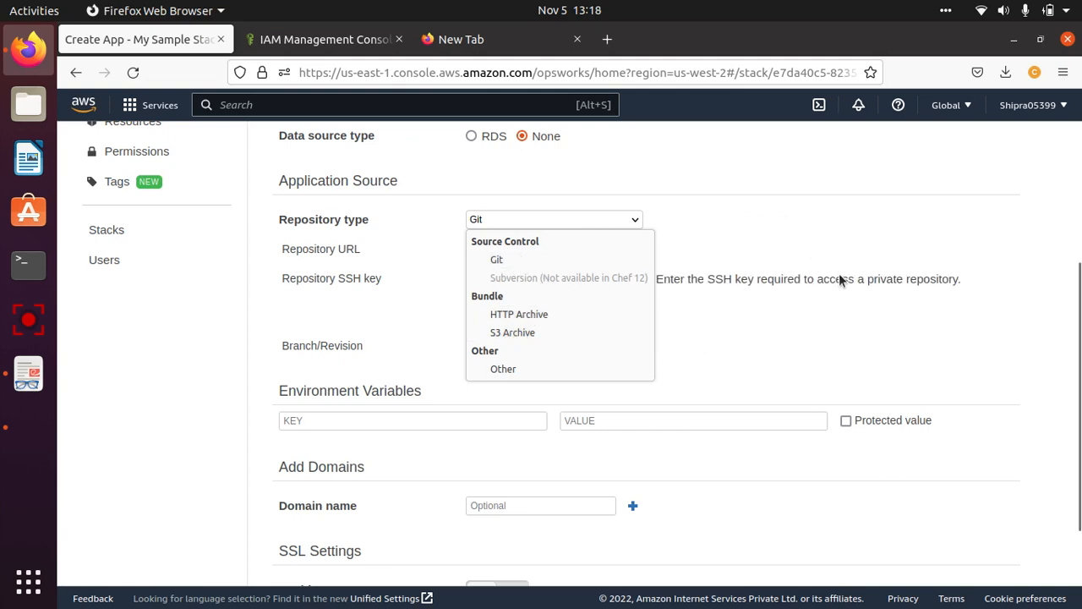
{"action": "left_click", "coordinate": [838, 262]}
{"action": "left_click", "coordinate": [521, 249]}
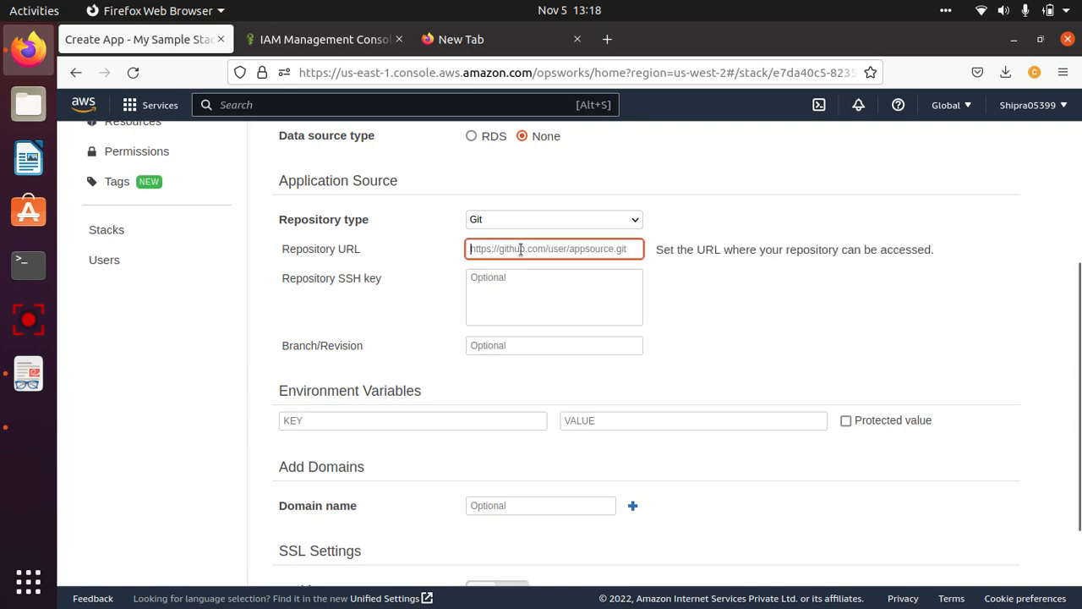
{"action": "left_click", "coordinate": [766, 311]}
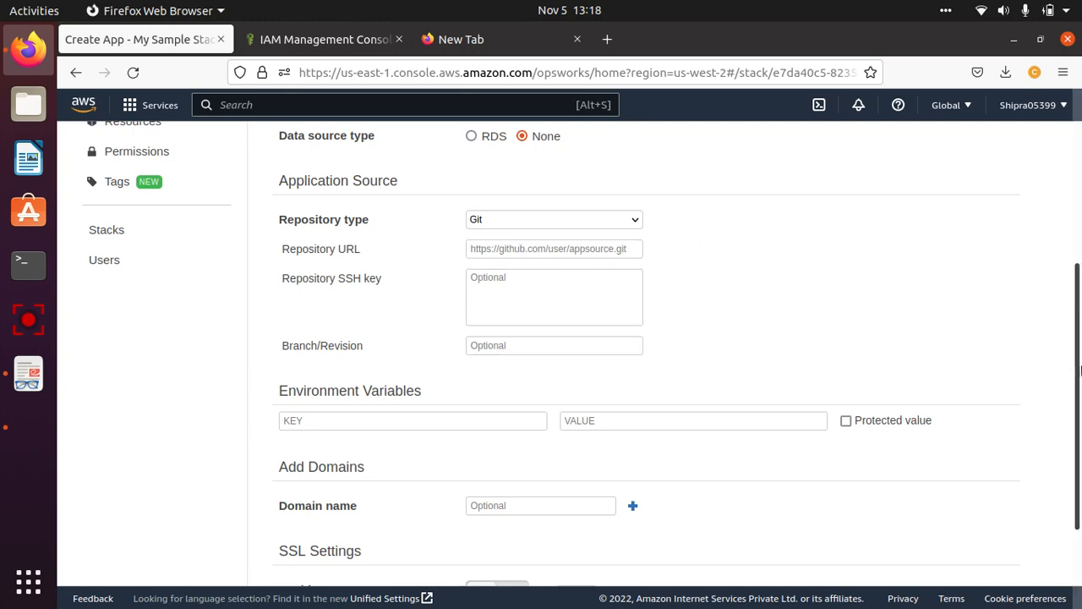
{"action": "scroll", "coordinate": [1079, 369], "scroll_direction": "down", "scroll_amount": 3}
{"action": "scroll", "coordinate": [826, 154], "scroll_direction": "up", "scroll_amount": 10}
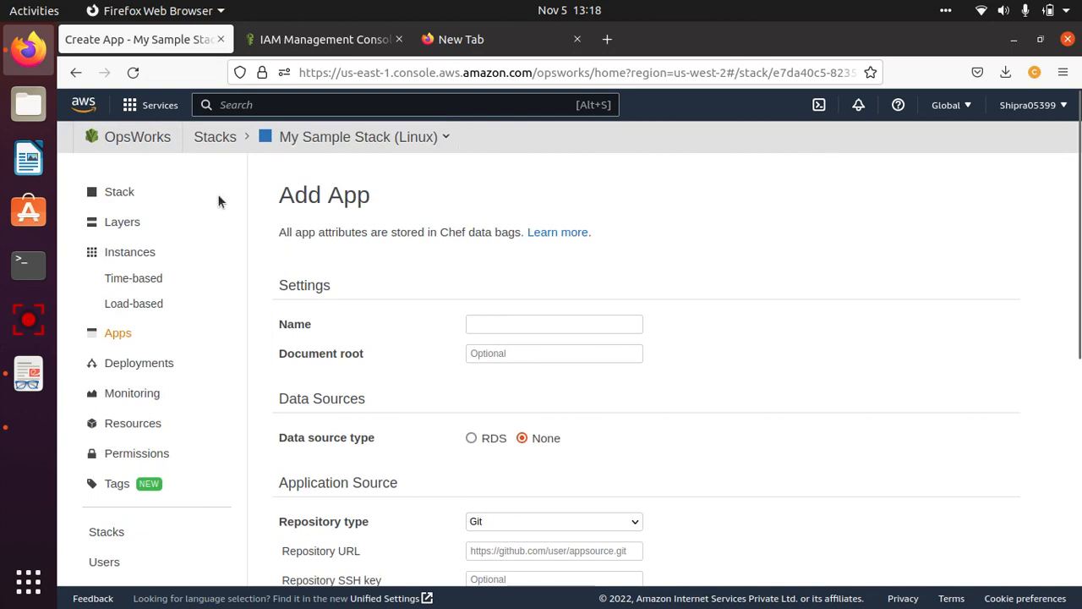
{"action": "left_click", "coordinate": [75, 73]}
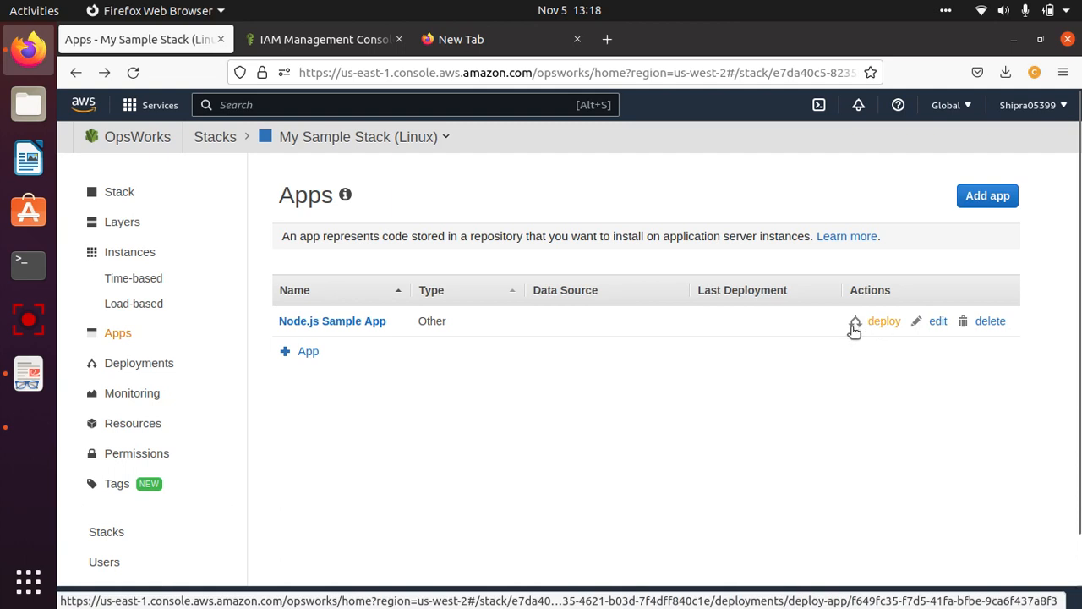
Inspect the settings of the existing Node.js Sample App and return to the apps list without editing.
{"action": "left_click", "coordinate": [934, 321]}
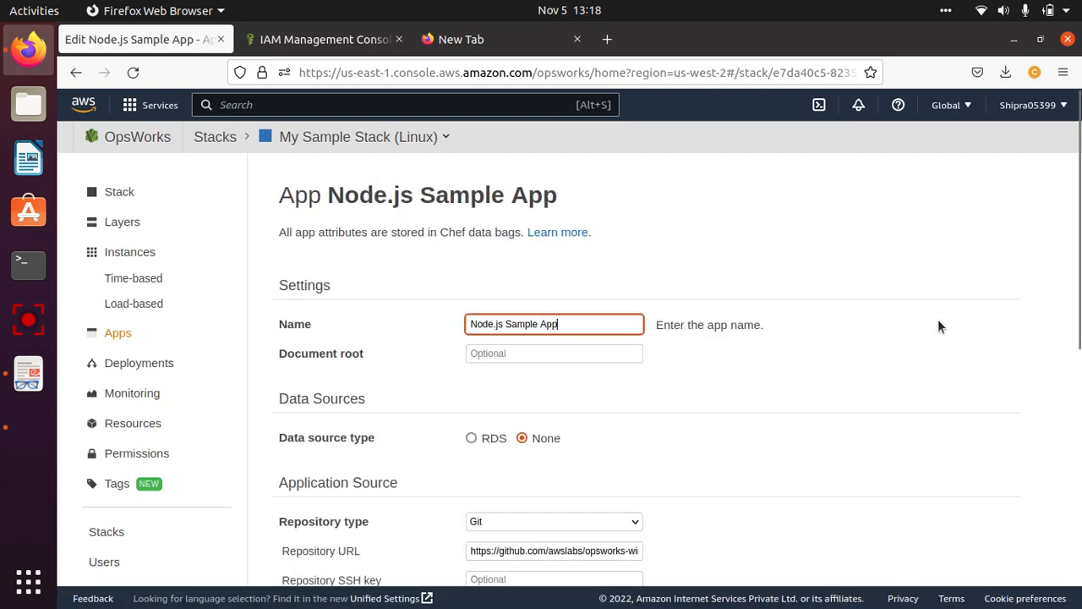
{"action": "left_click_drag", "start_coordinate": [1080, 330], "coordinate": [1079, 264]}
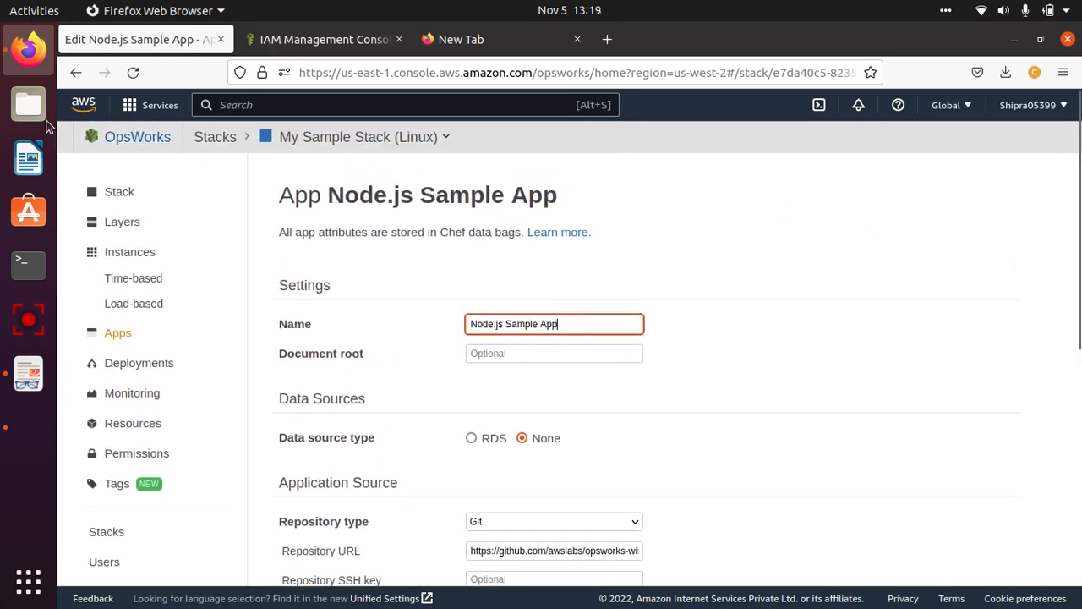
{"action": "left_click", "coordinate": [75, 72]}
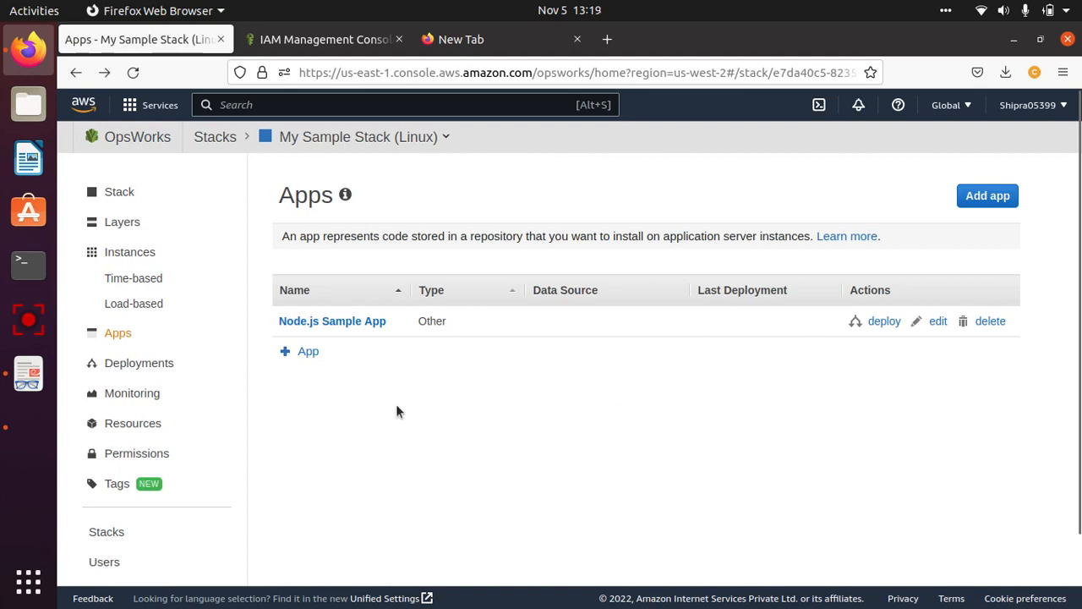
Open the form for deploying the Node.js Sample App and review its available commands and the custom Chef JSON setting.
{"action": "left_click", "coordinate": [140, 363]}
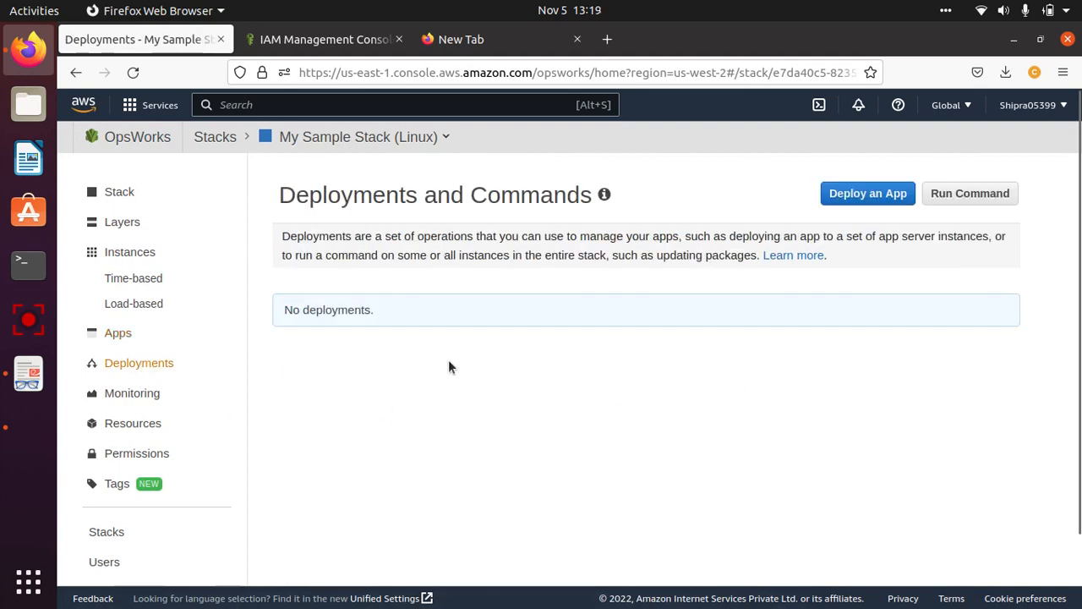
{"action": "left_click", "coordinate": [844, 205]}
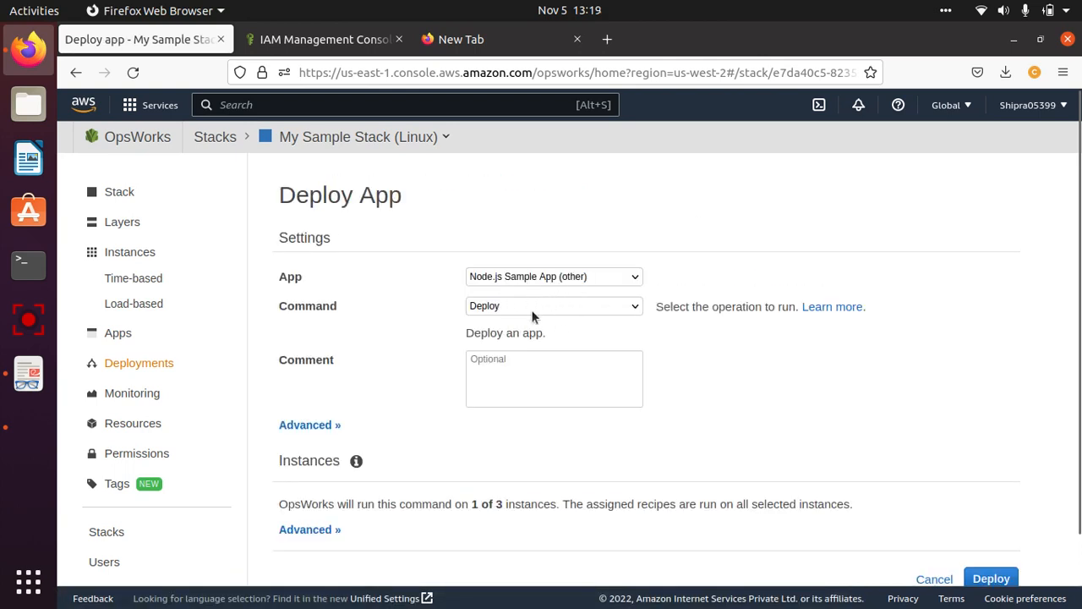
{"action": "left_click", "coordinate": [547, 310]}
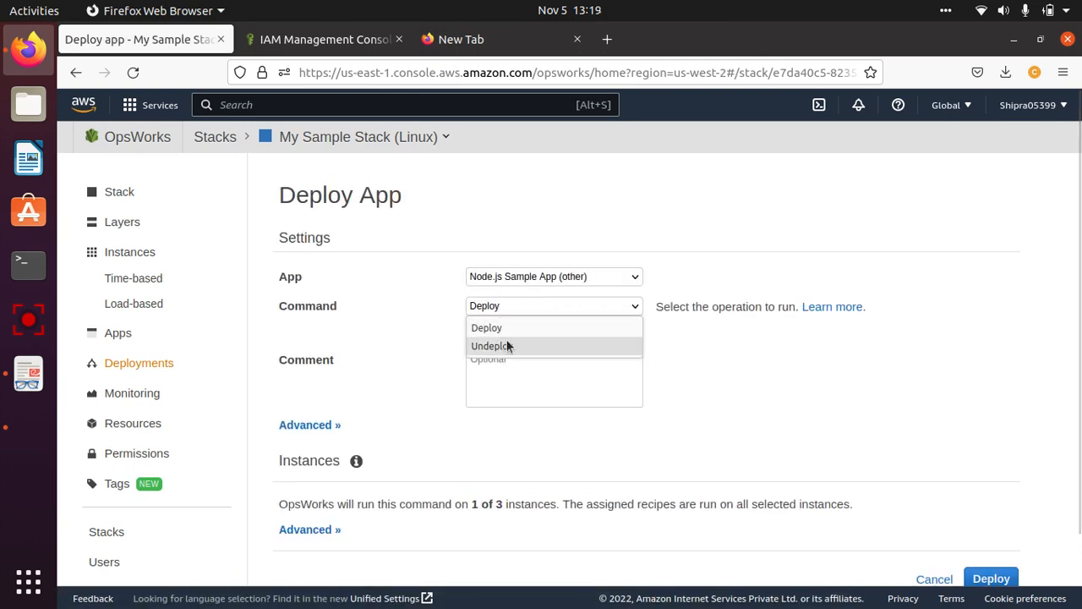
{"action": "left_click", "coordinate": [775, 386]}
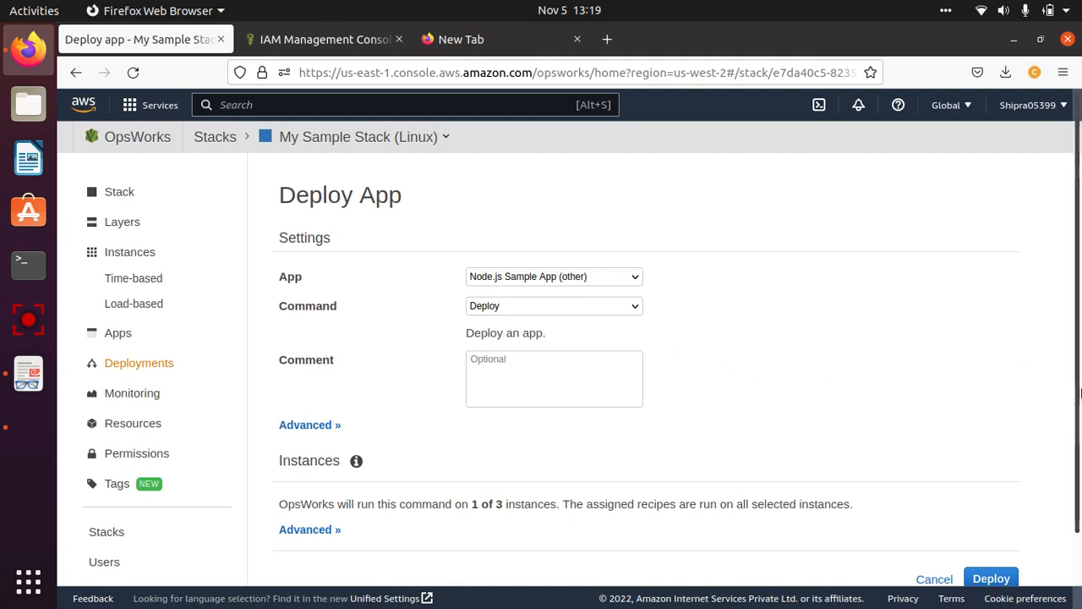
{"action": "scroll", "coordinate": [1065, 478], "scroll_direction": "down", "scroll_amount": 2}
{"action": "left_click", "coordinate": [330, 345]}
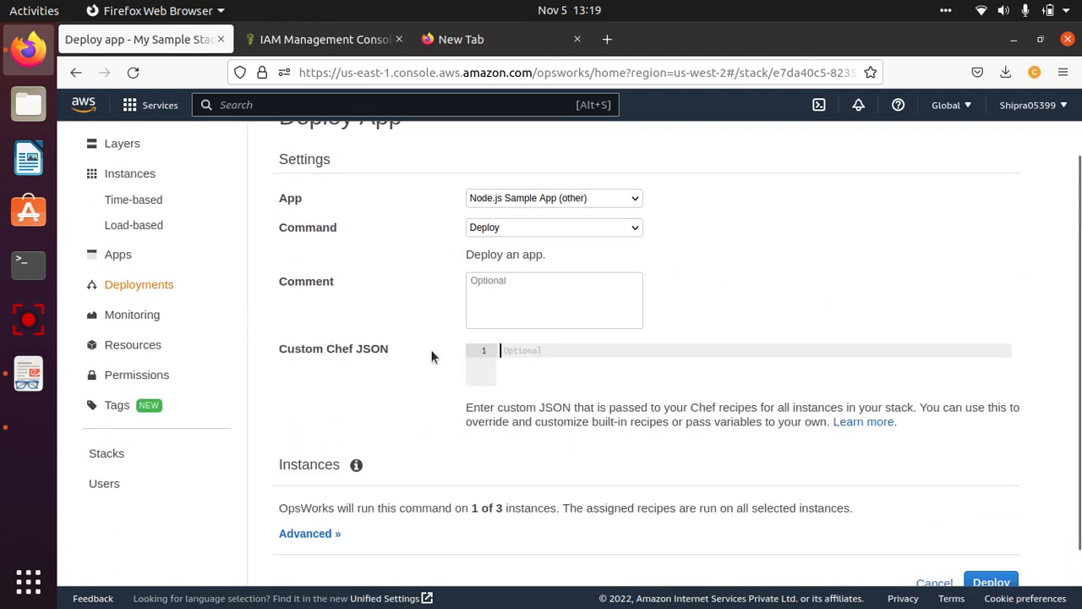
{"action": "left_click_drag", "start_coordinate": [1076, 359], "coordinate": [1076, 438]}
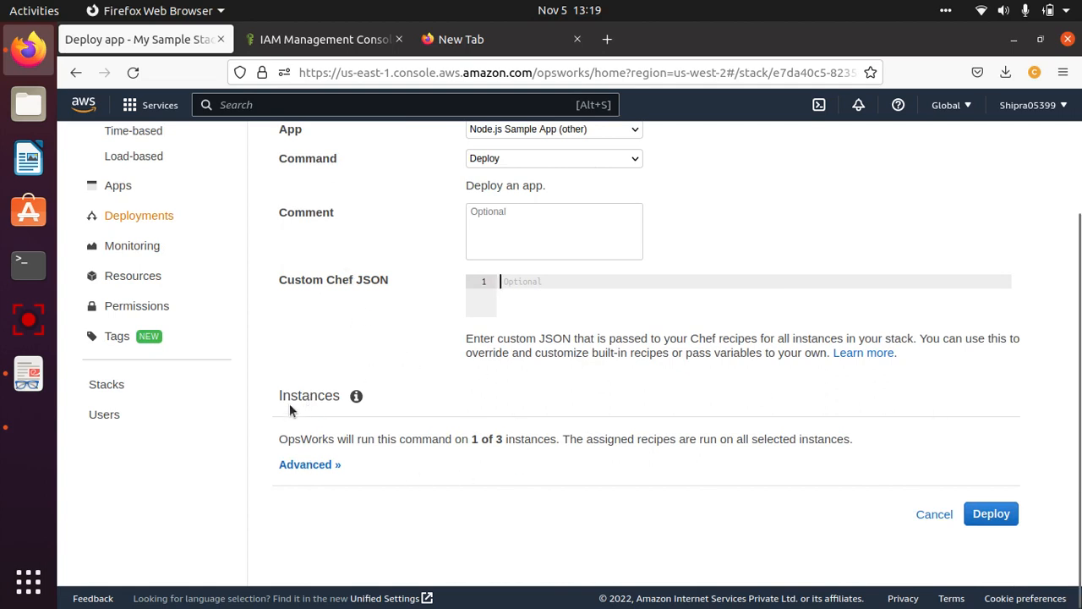
Check which Node.js App Server instances the deployment targets, expanding the advanced instance selection, and cancel without deploying.
{"action": "left_click_drag", "start_coordinate": [282, 395], "coordinate": [377, 402]}
{"action": "left_click_drag", "start_coordinate": [282, 438], "coordinate": [552, 442]}
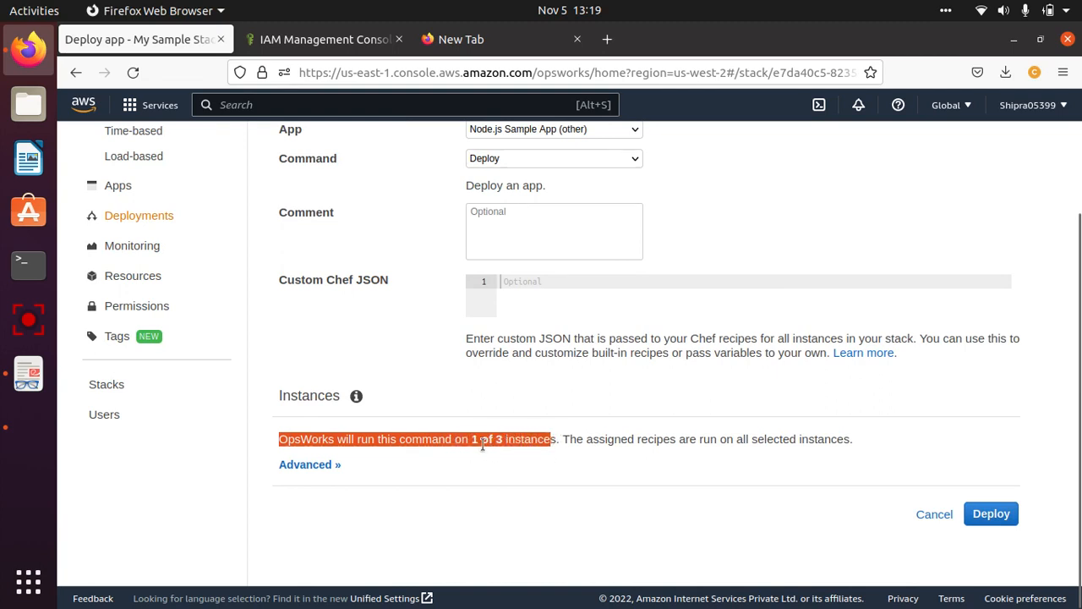
{"action": "left_click", "coordinate": [563, 439]}
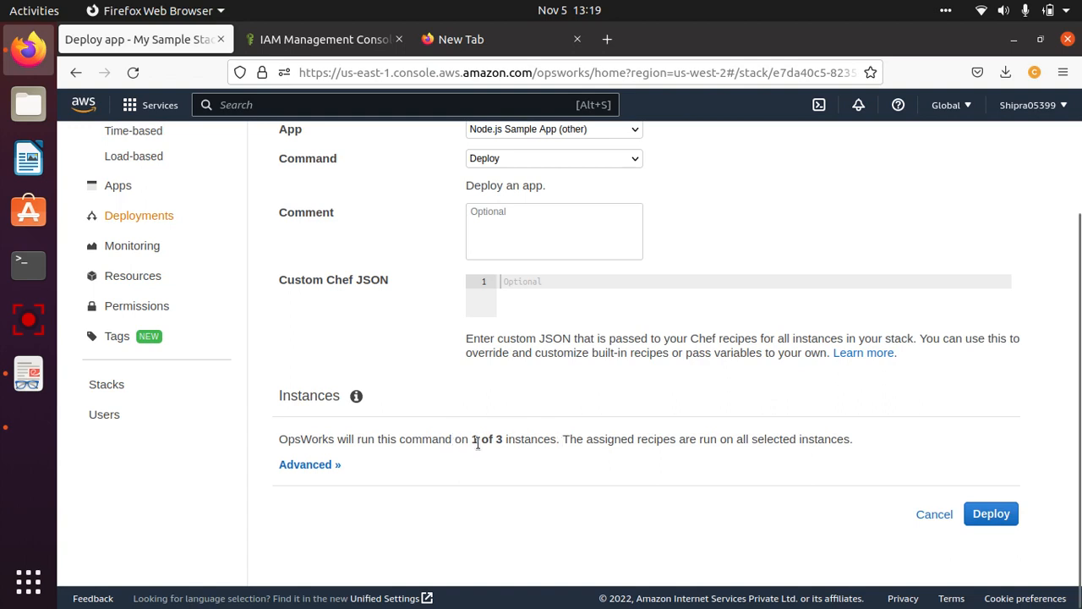
{"action": "left_click_drag", "start_coordinate": [472, 443], "coordinate": [493, 442]}
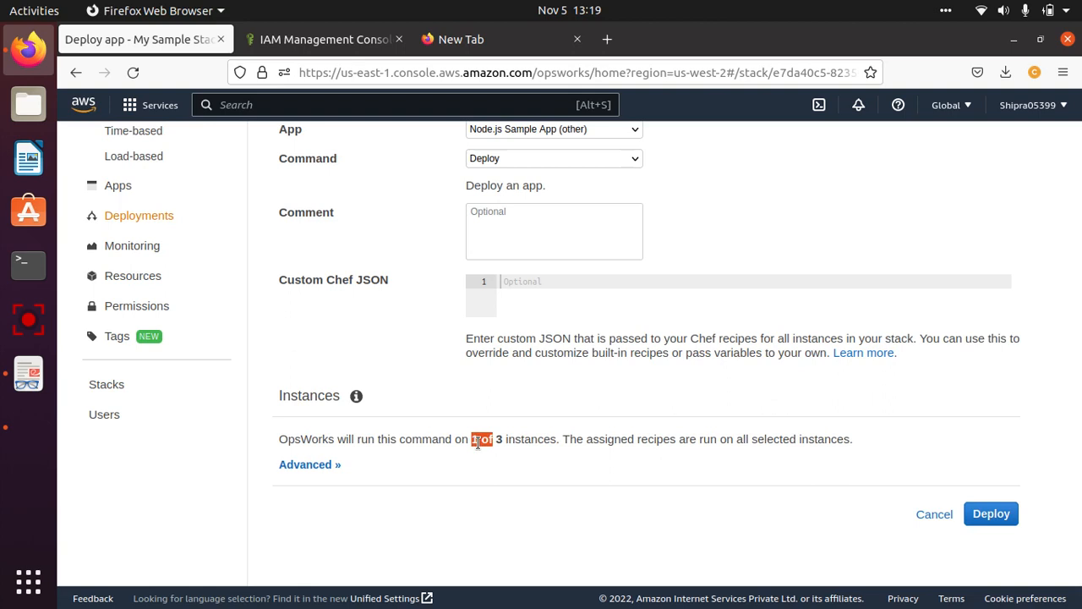
{"action": "left_click", "coordinate": [477, 443]}
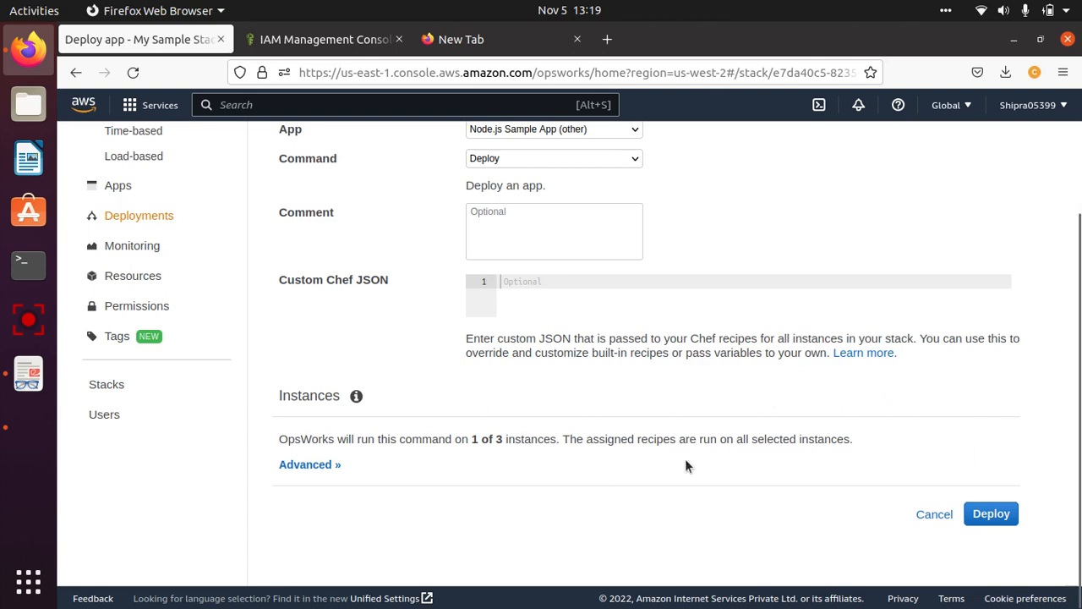
{"action": "left_click", "coordinate": [320, 470]}
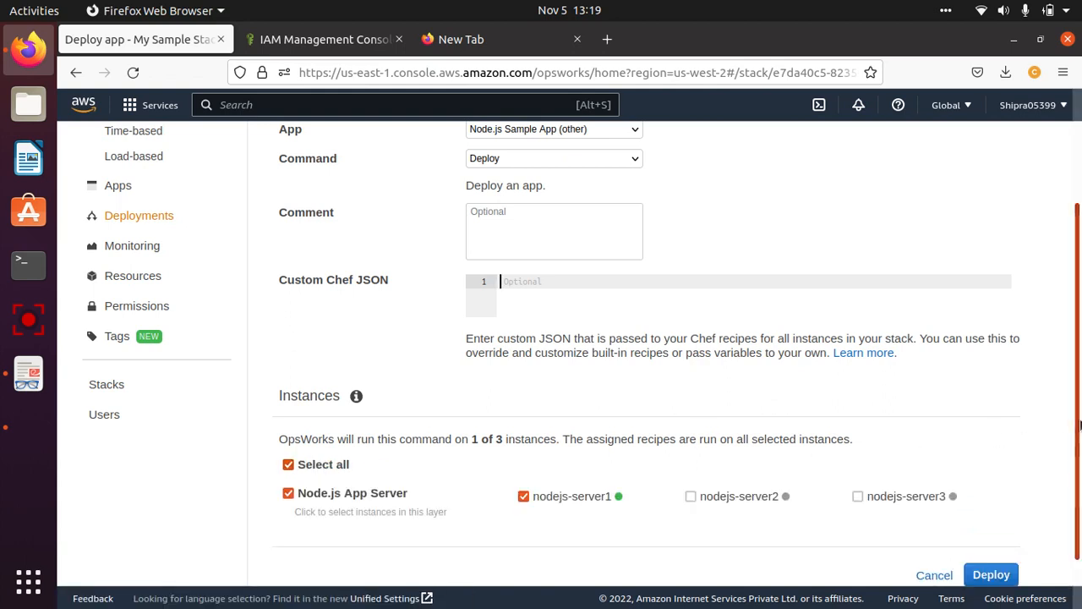
{"action": "scroll", "coordinate": [1079, 425], "scroll_direction": "down", "scroll_amount": 2}
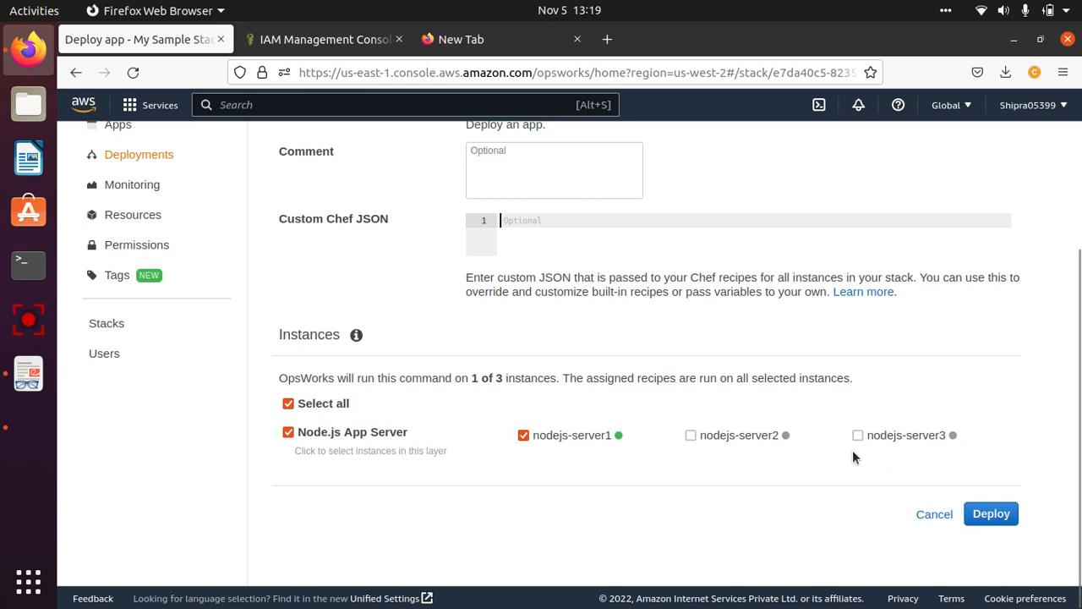
{"action": "scroll", "coordinate": [1077, 409], "scroll_direction": "up", "scroll_amount": 2}
{"action": "scroll", "coordinate": [1078, 409], "scroll_direction": "down", "scroll_amount": 2}
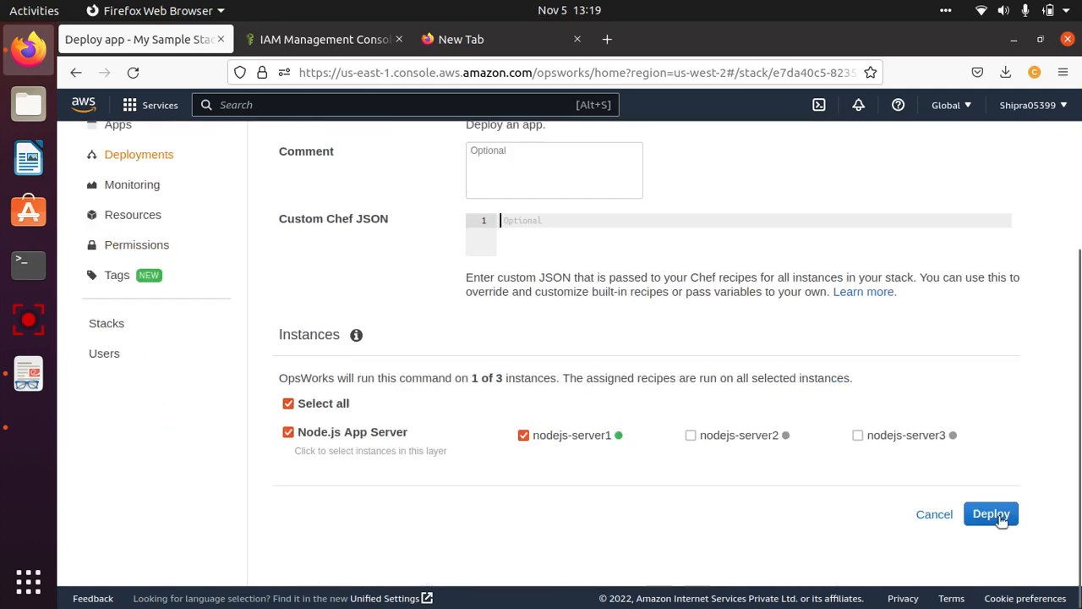
{"action": "left_click", "coordinate": [939, 519]}
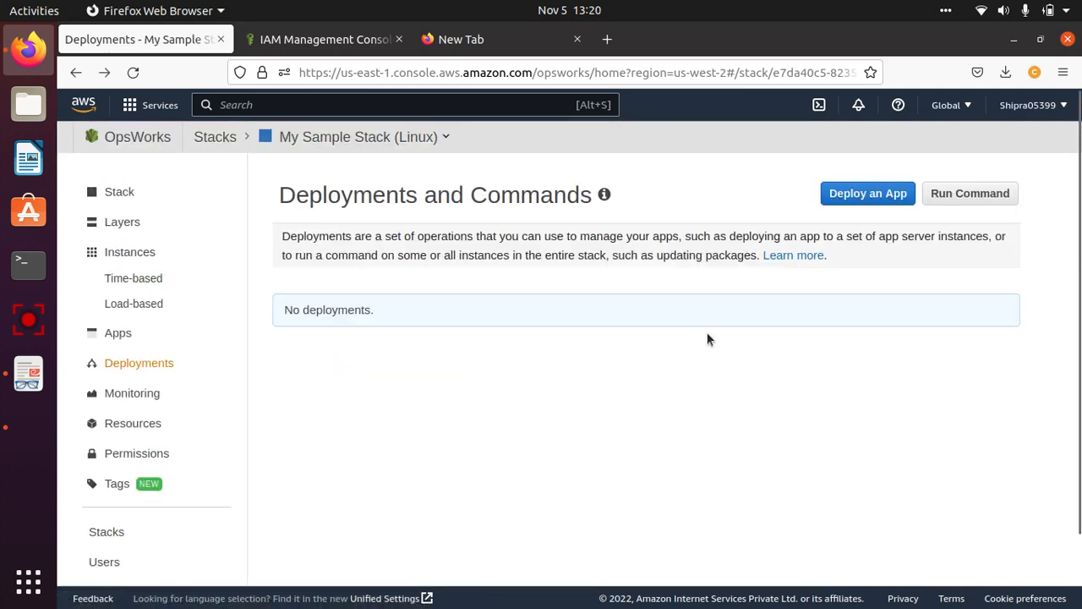
Open the form for running a stack command and review the Update Custom Cookbooks settings, including custom Chef JSON and target instances.
{"action": "left_click", "coordinate": [989, 201]}
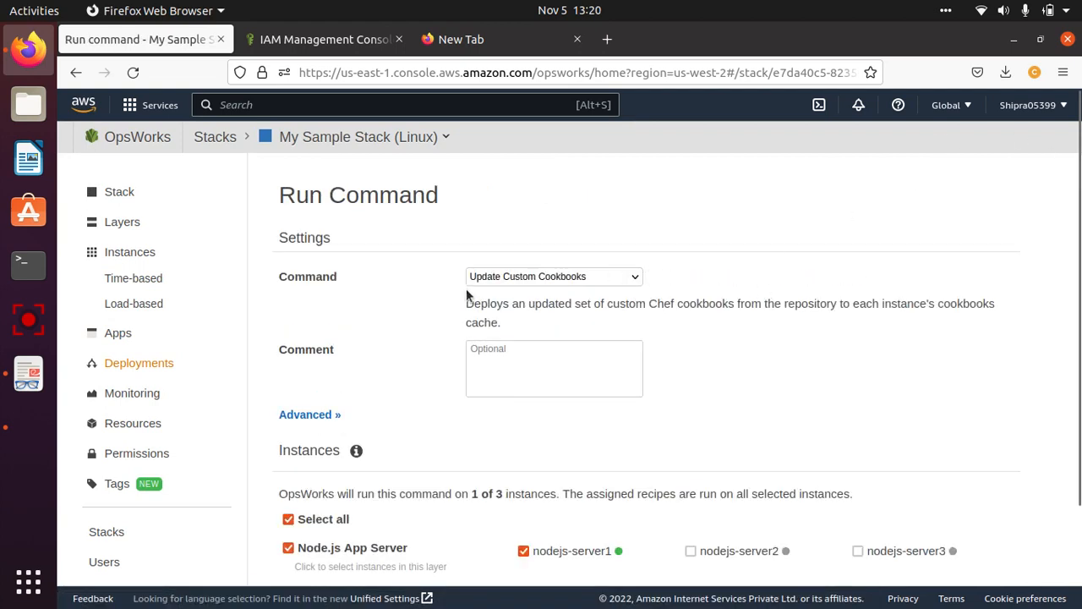
{"action": "left_click", "coordinate": [592, 281]}
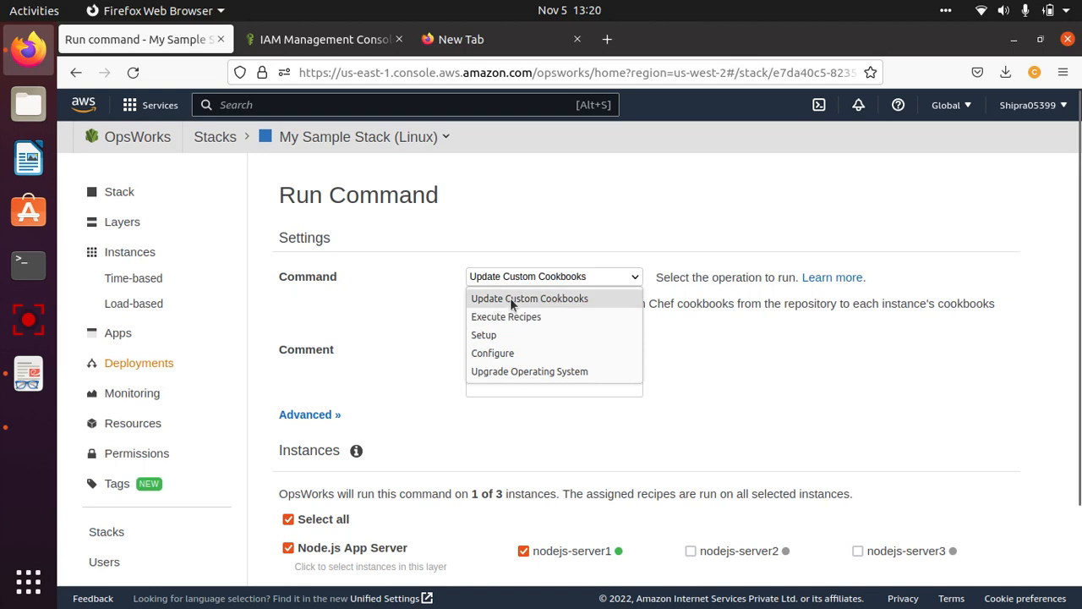
{"action": "left_click", "coordinate": [537, 300]}
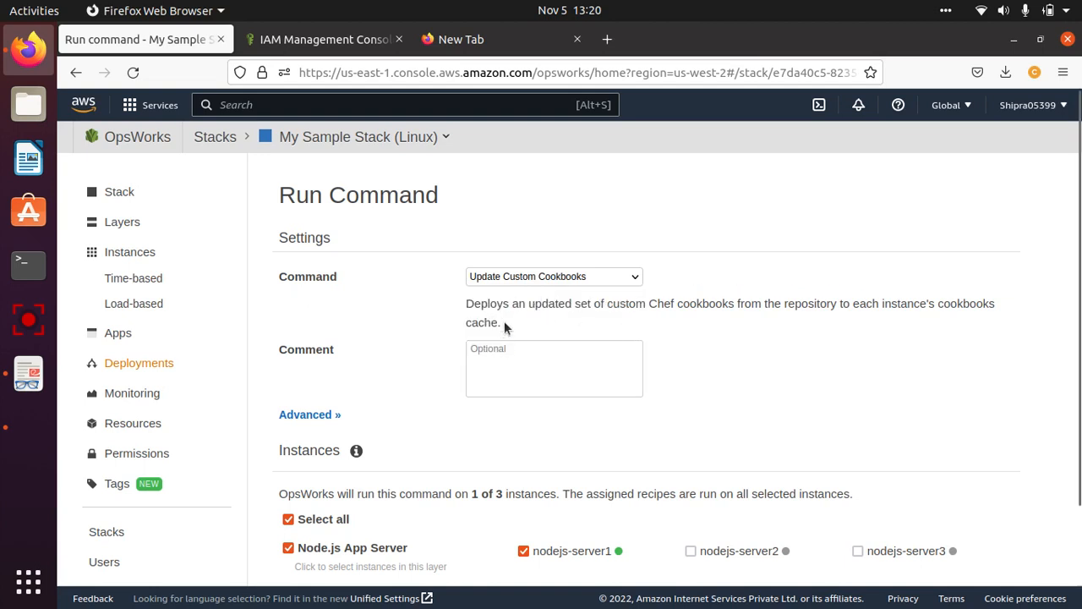
{"action": "left_click", "coordinate": [304, 414]}
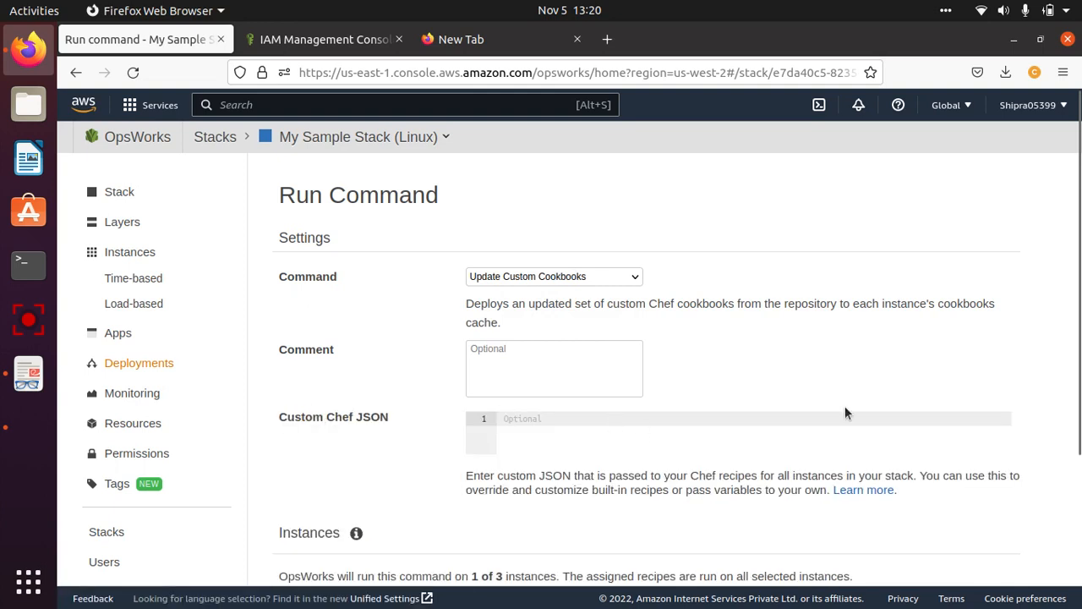
{"action": "scroll", "coordinate": [844, 413], "scroll_direction": "down", "scroll_amount": 3}
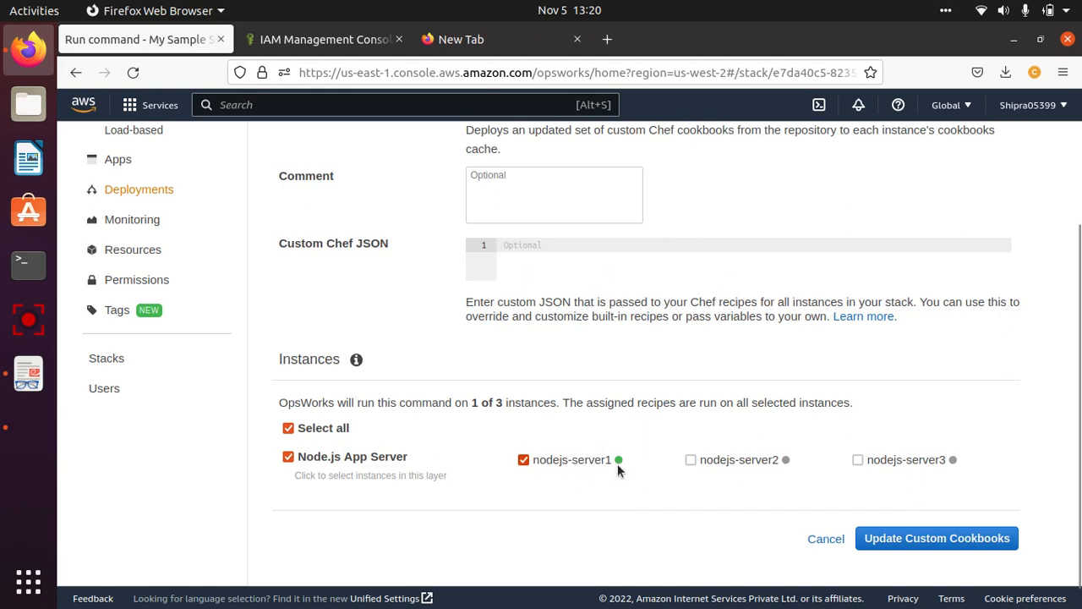
{"action": "scroll", "coordinate": [1078, 431], "scroll_direction": "up", "scroll_amount": 4}
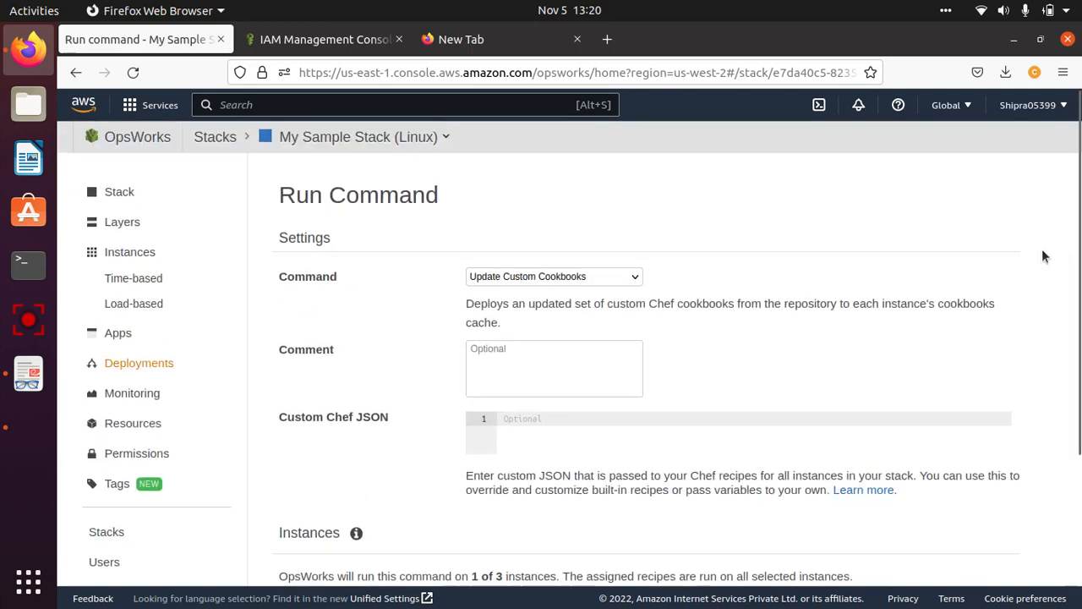
Choose the Execute Recipes command and read its description and the requirements for the recipes to execute.
{"action": "left_click", "coordinate": [578, 279]}
{"action": "left_click", "coordinate": [521, 318]}
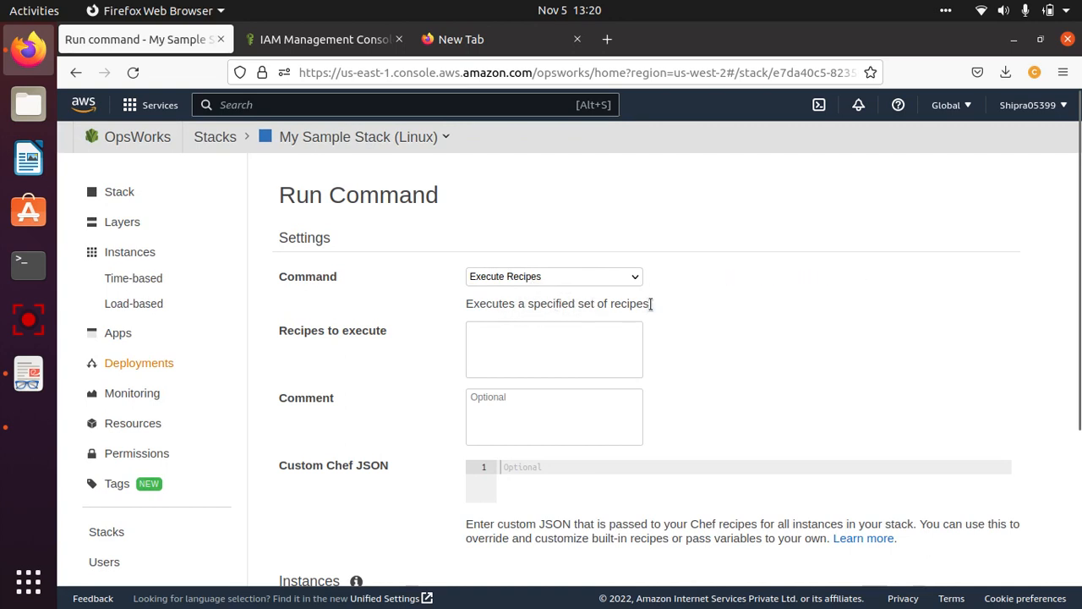
{"action": "left_click_drag", "start_coordinate": [651, 303], "coordinate": [459, 303]}
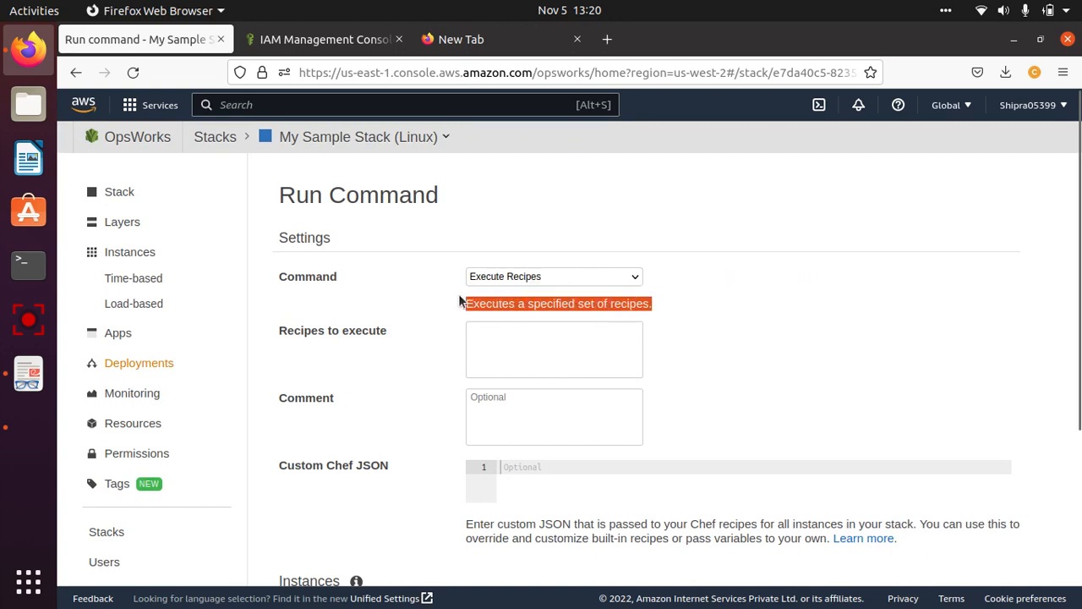
{"action": "left_click", "coordinate": [524, 341]}
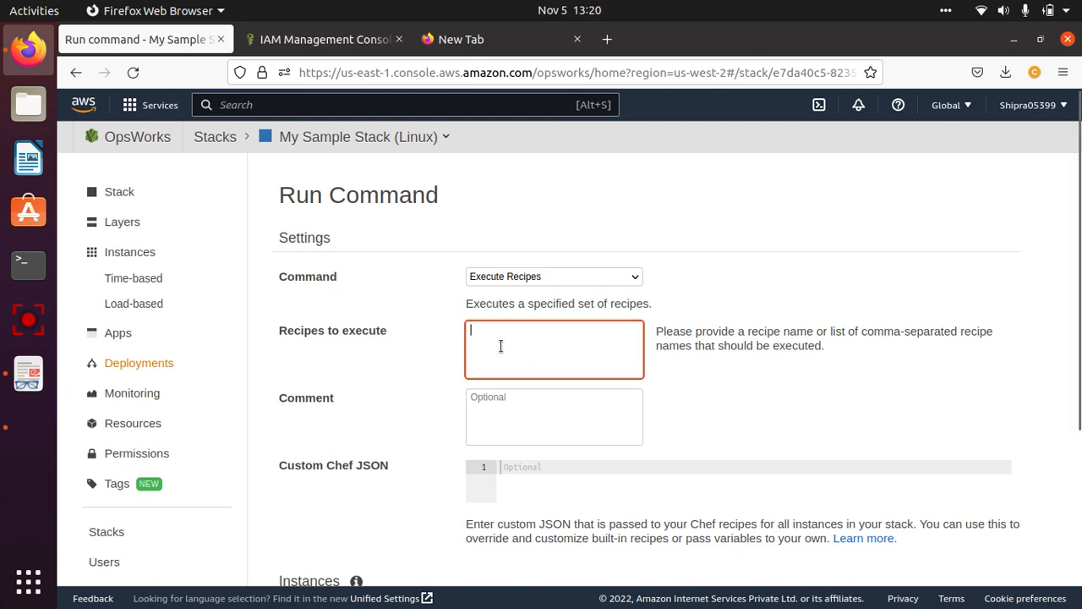
{"action": "mouse_move", "coordinate": [1079, 312]}
{"action": "left_mouse_down"}
{"action": "mouse_move", "coordinate": [1079, 459]}
{"action": "mouse_move", "coordinate": [1079, 327]}
{"action": "left_mouse_up"}
Switch the command through Setup and Configure to Upgrade Operating System to compare their options.
{"action": "left_click", "coordinate": [640, 264]}
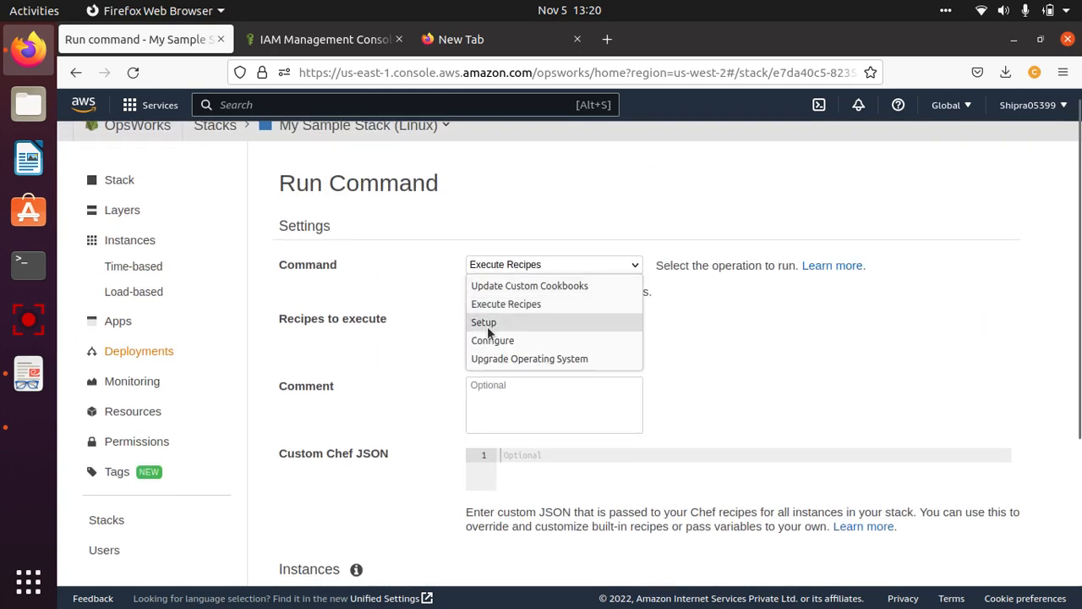
{"action": "left_click", "coordinate": [494, 322]}
{"action": "left_click", "coordinate": [631, 264]}
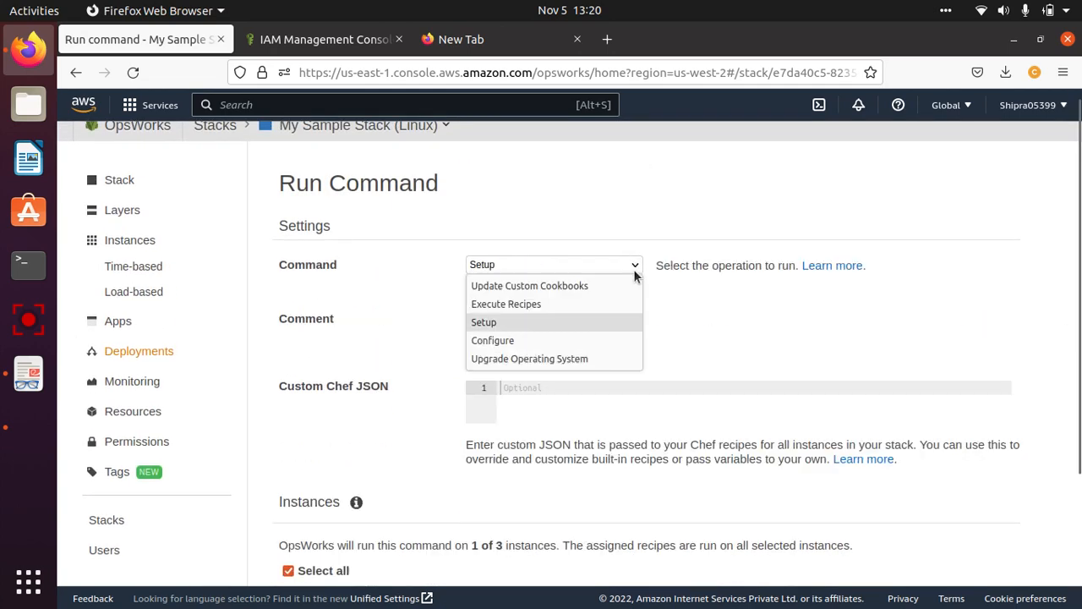
{"action": "left_click", "coordinate": [511, 338]}
{"action": "left_click", "coordinate": [634, 264]}
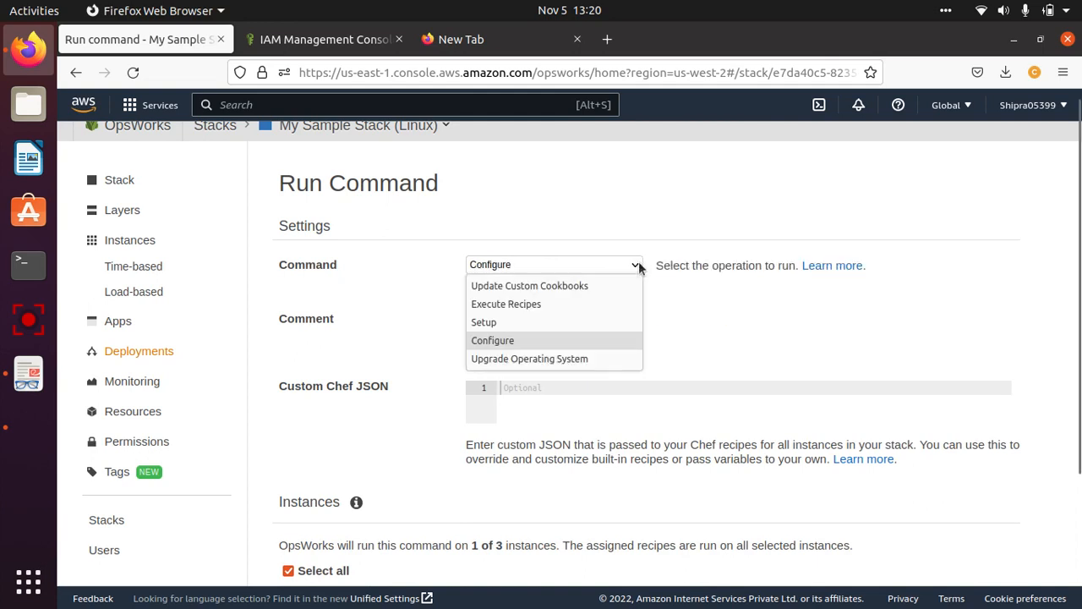
{"action": "left_click", "coordinate": [541, 359]}
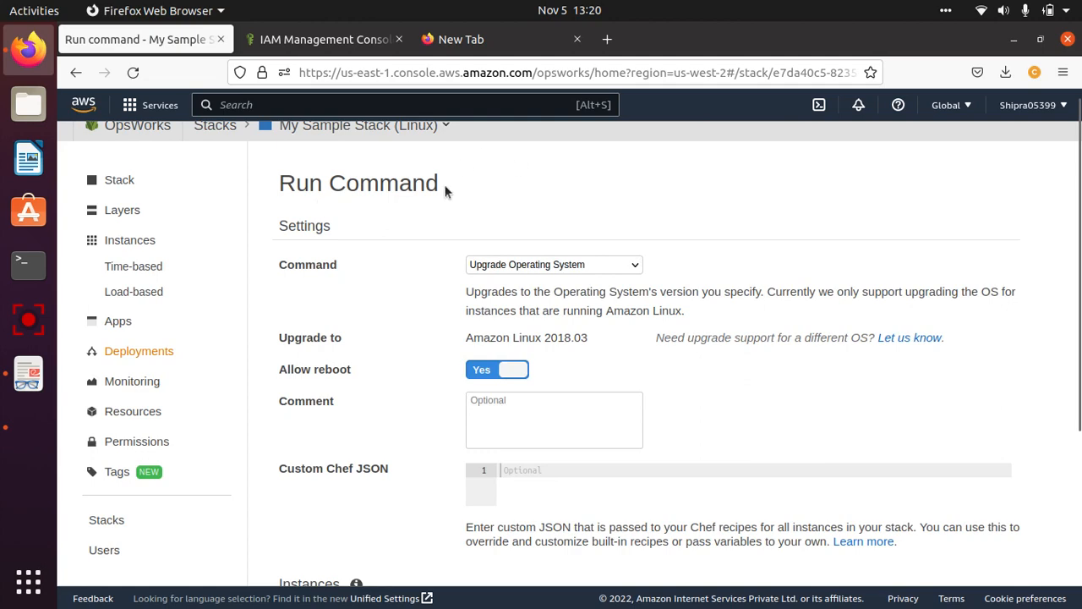
Examine the Upgrade Operating System settings, including the target version, reboot option and selected instances, without running the command.
{"action": "left_click_drag", "start_coordinate": [445, 186], "coordinate": [271, 186]}
{"action": "left_click", "coordinate": [618, 201]}
{"action": "scroll", "coordinate": [1079, 539], "scroll_direction": "down", "scroll_amount": 5}
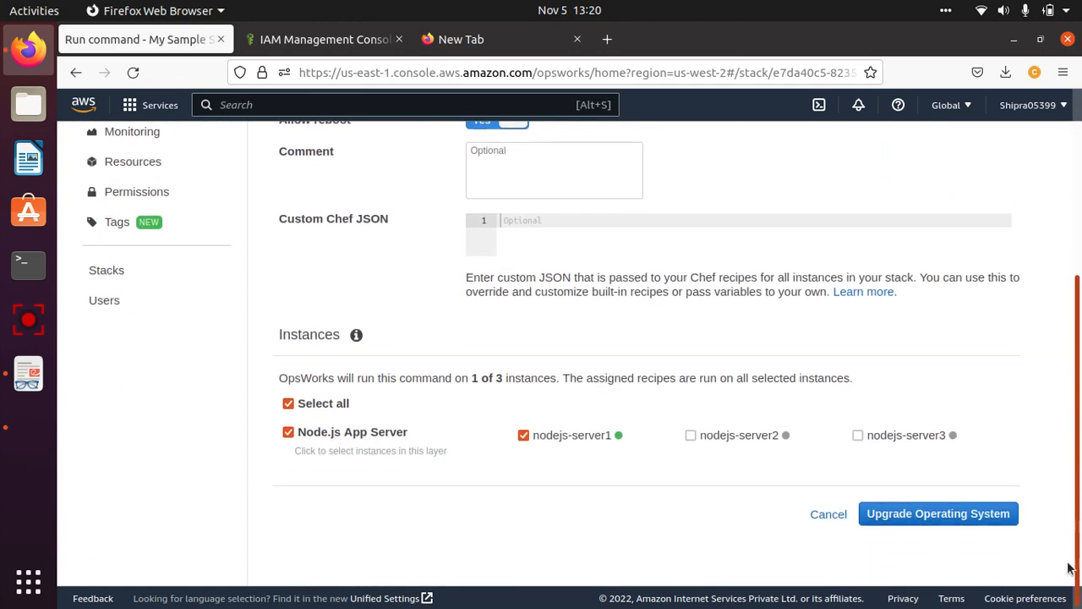
{"action": "scroll", "coordinate": [1079, 529], "scroll_direction": "up", "scroll_amount": 5}
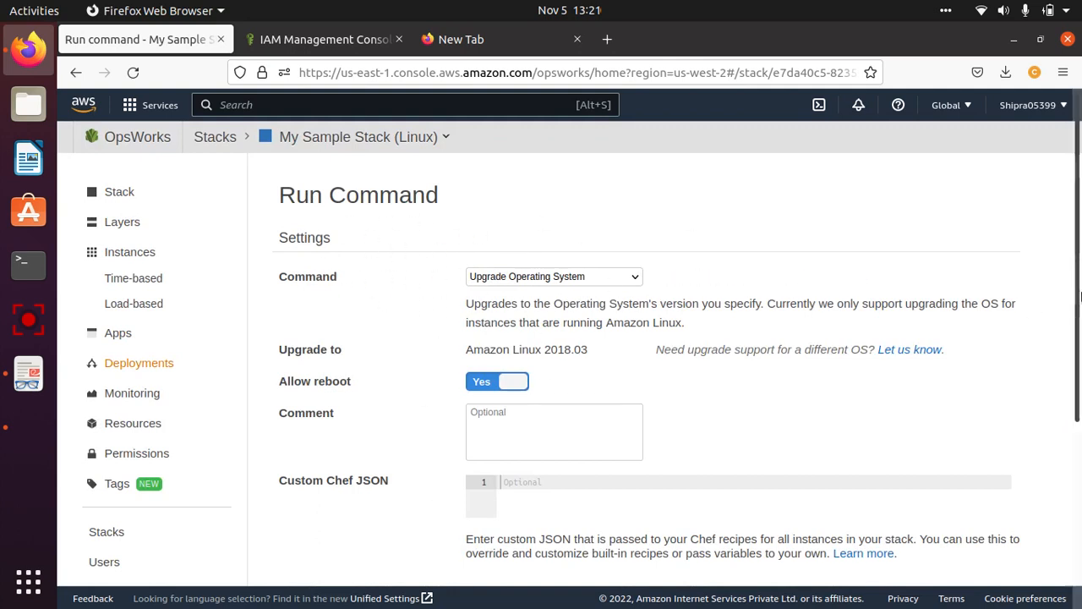
{"action": "scroll", "coordinate": [1027, 478], "scroll_direction": "down", "scroll_amount": 5}
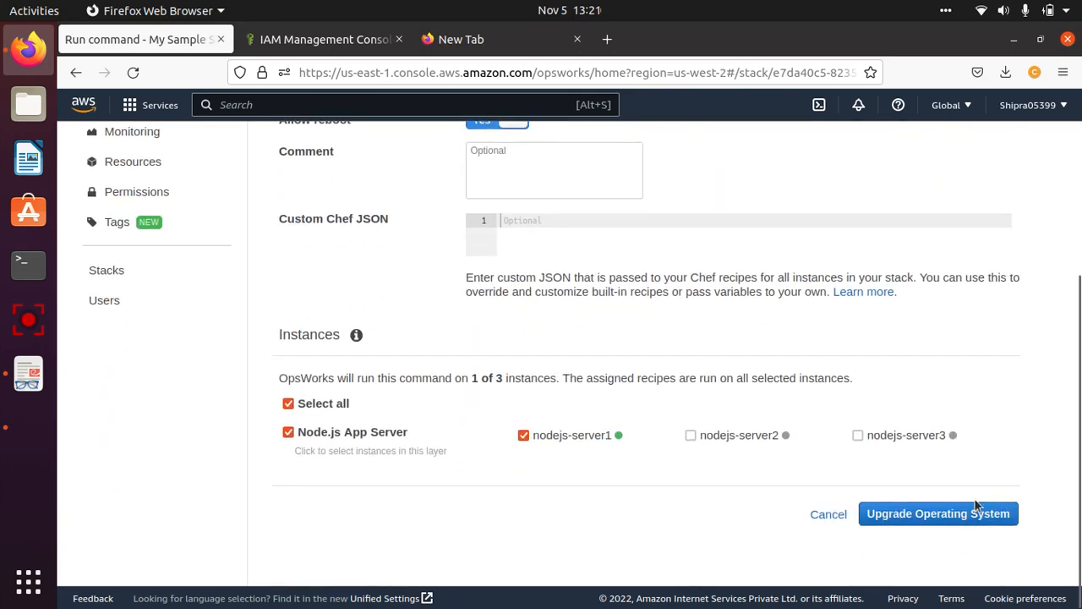
{"action": "scroll", "coordinate": [1000, 309], "scroll_direction": "up", "scroll_amount": 3}
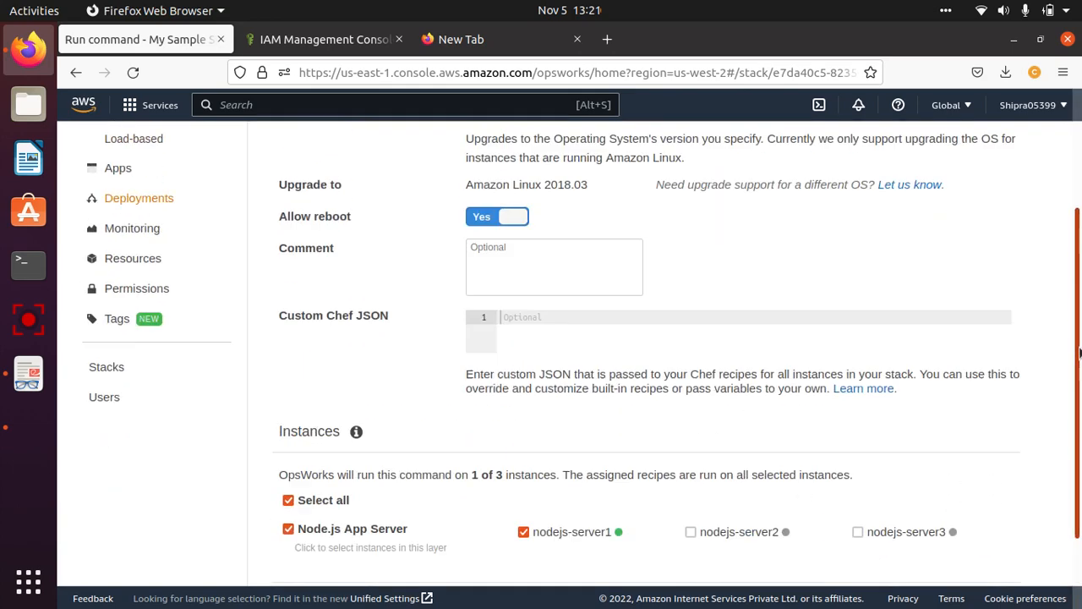
View the stack's layer monitoring graphs, and check its Elastic IPs, volumes and RDS resources.
{"action": "left_click", "coordinate": [126, 311]}
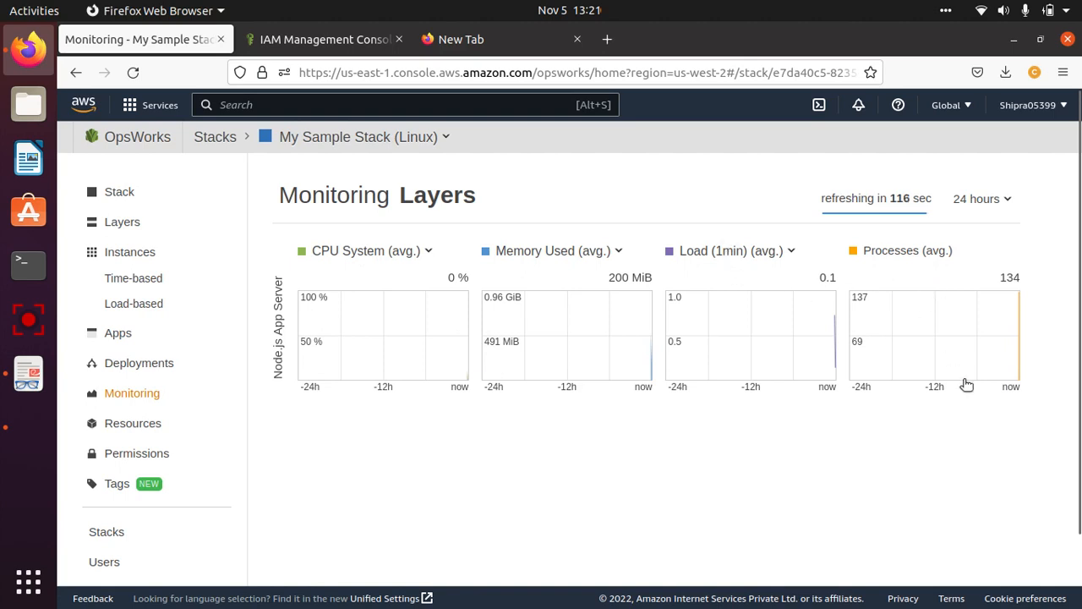
{"action": "left_click", "coordinate": [131, 429]}
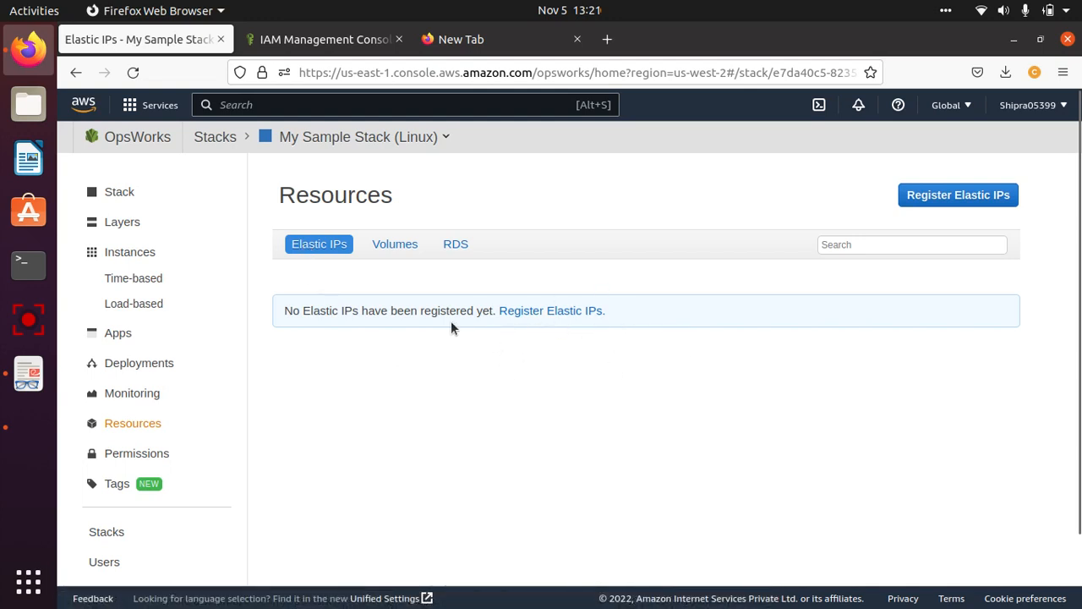
{"action": "left_click", "coordinate": [406, 249]}
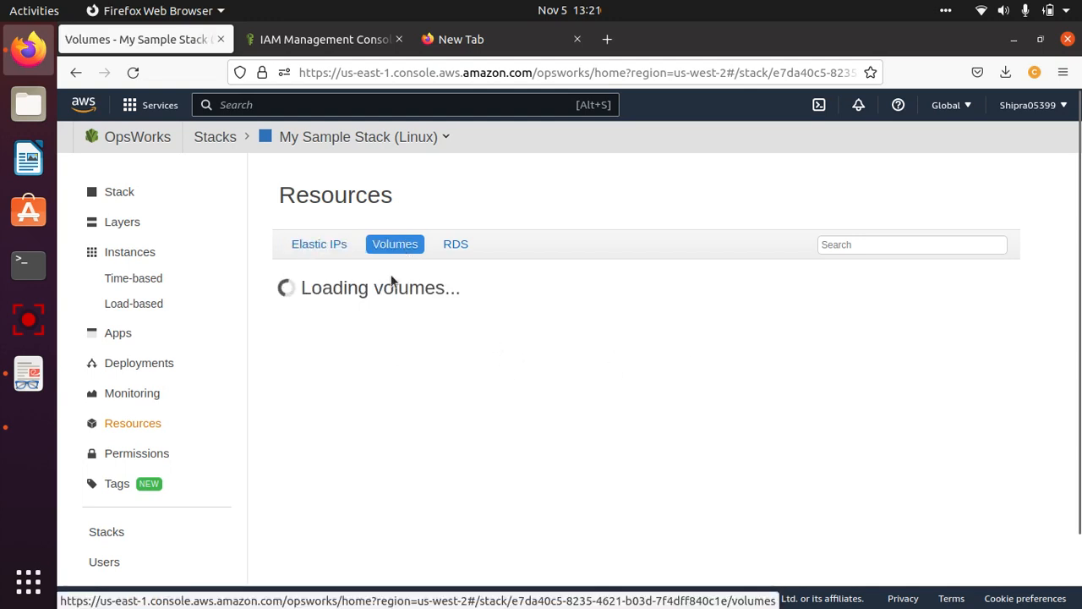
{"action": "left_click", "coordinate": [462, 247]}
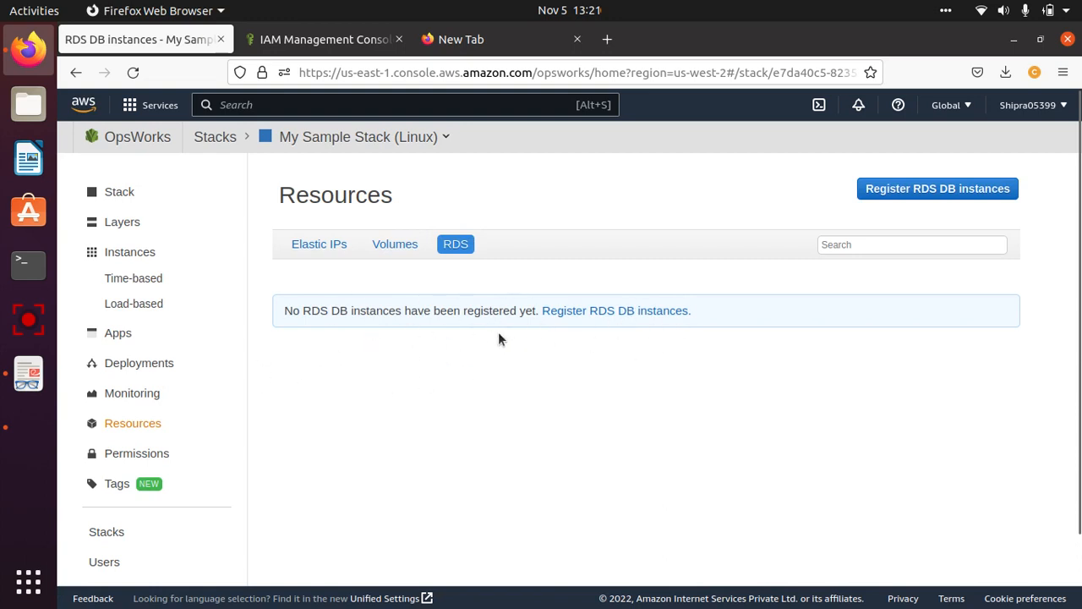
Open the RDS DB instance registration page and read which databases can be used with the stack.
{"action": "left_click", "coordinate": [622, 311]}
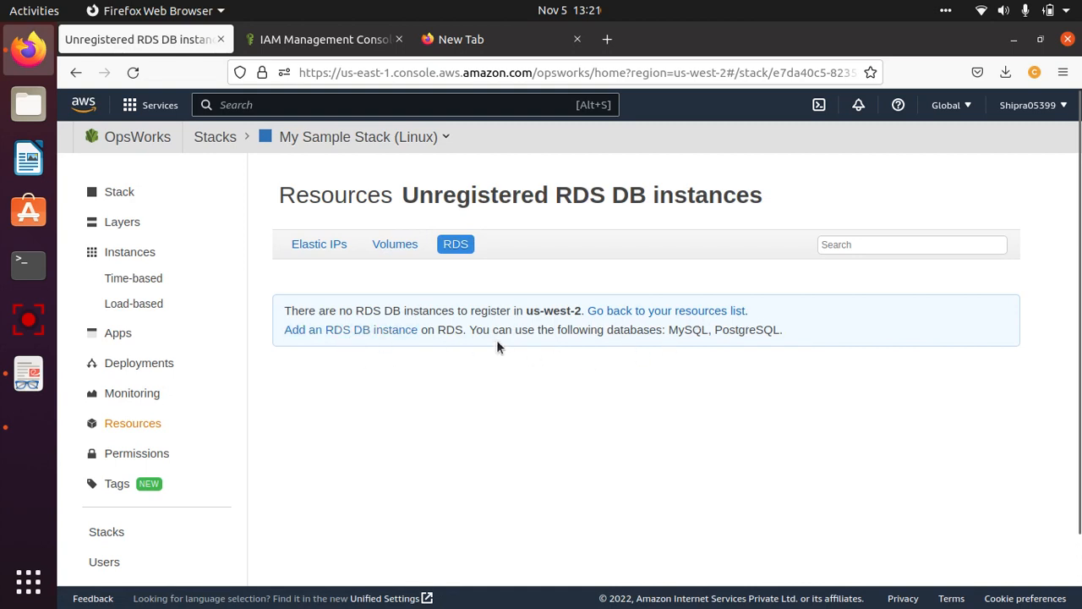
{"action": "left_click_drag", "start_coordinate": [473, 327], "coordinate": [806, 335]}
{"action": "left_click", "coordinate": [748, 349]}
{"action": "left_click_drag", "start_coordinate": [1078, 372], "coordinate": [1078, 415]}
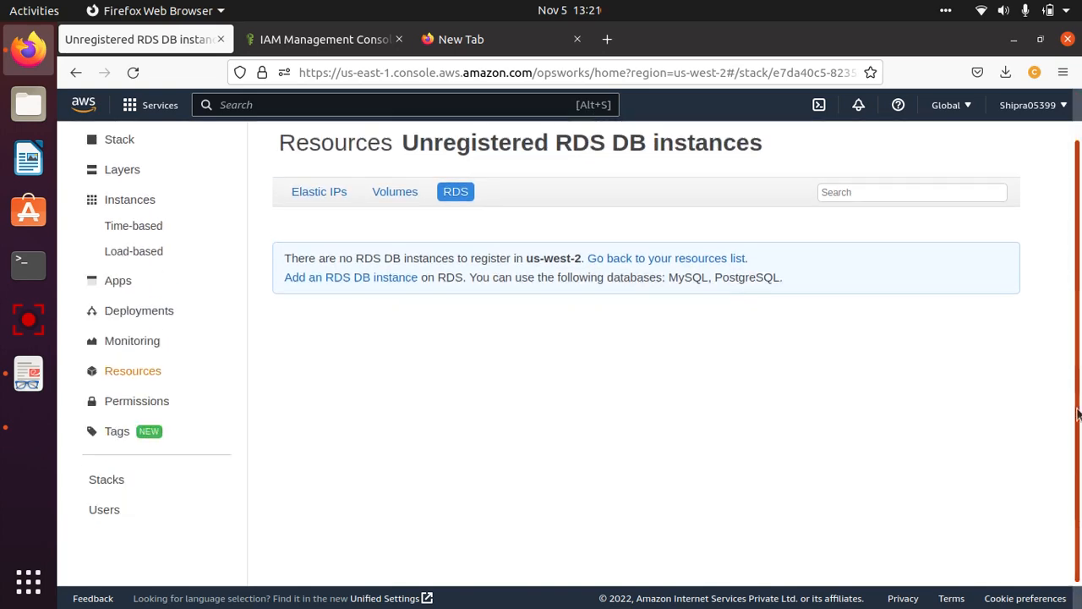
Check the stack's user permissions and its layers, and return to the stack overview.
{"action": "left_click", "coordinate": [134, 374]}
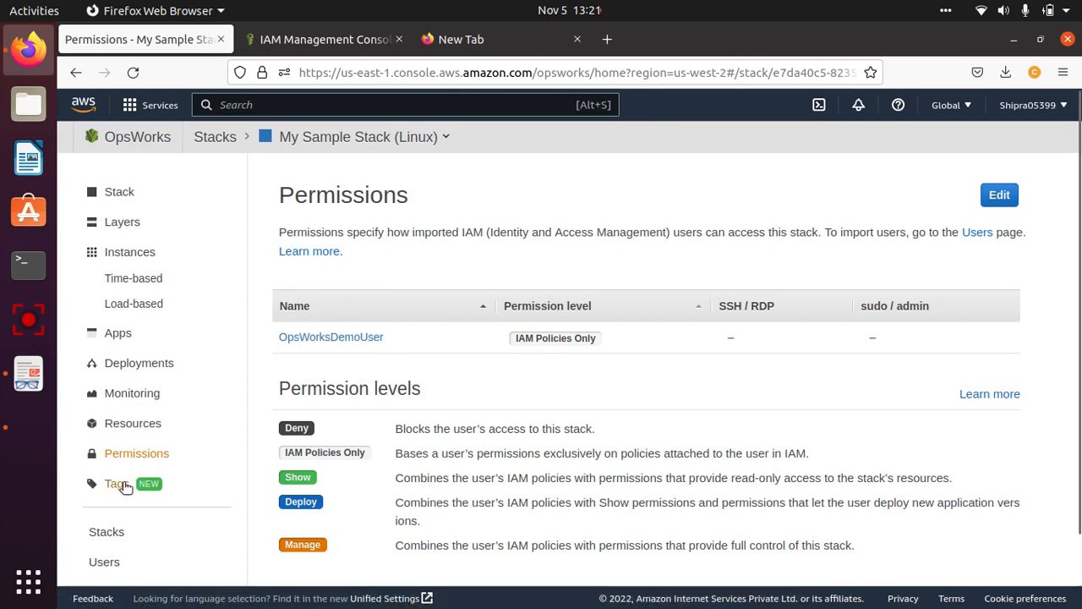
{"action": "left_click", "coordinate": [122, 222]}
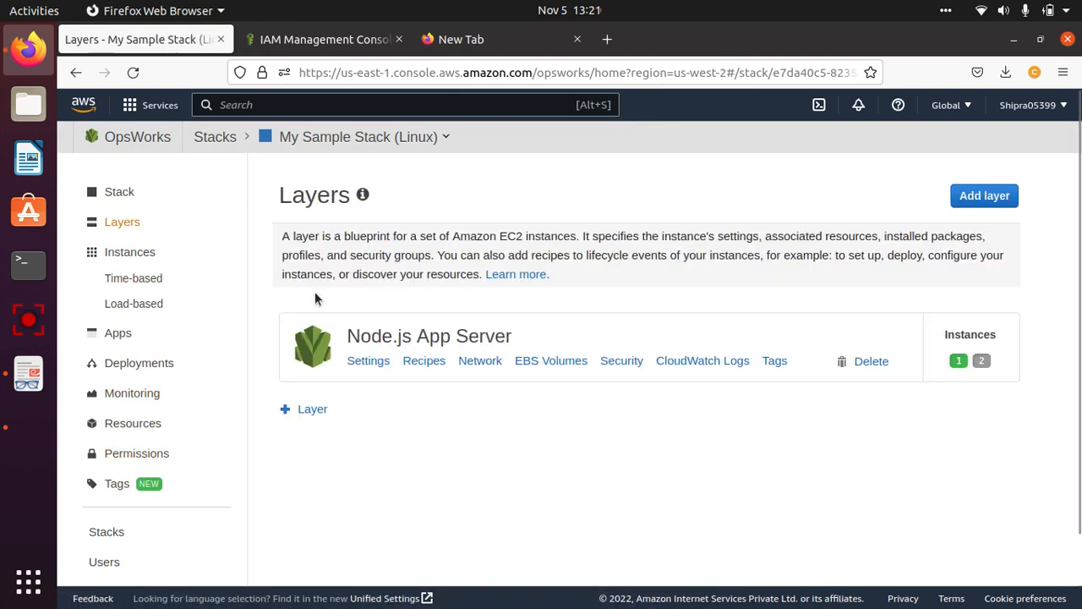
{"action": "left_click", "coordinate": [118, 191]}
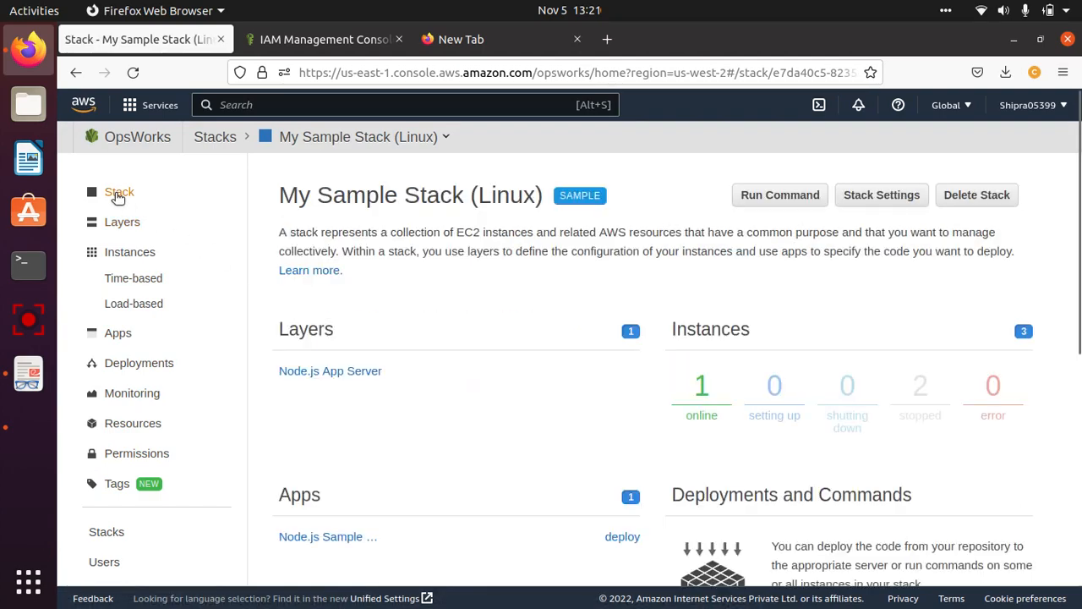
Examine the stack overview's sections, including layers, instances, apps, deployments, resources, monitoring, permissions and tags.
{"action": "left_click_drag", "start_coordinate": [1077, 304], "coordinate": [1079, 269]}
{"action": "left_click_drag", "start_coordinate": [1078, 249], "coordinate": [1078, 196]}
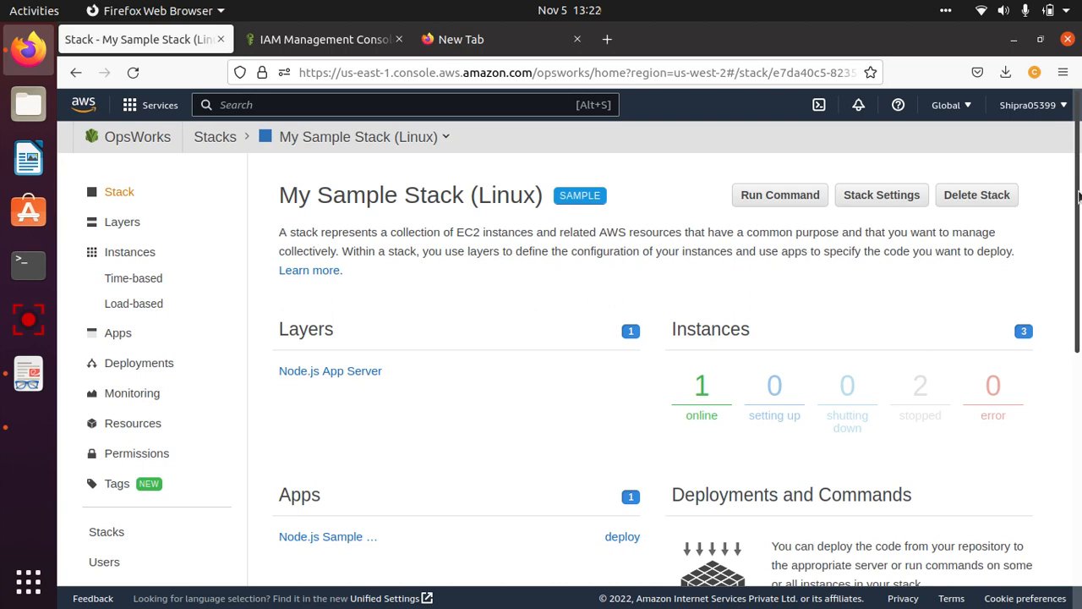
{"action": "scroll", "coordinate": [1079, 196], "scroll_direction": "down", "scroll_amount": 5}
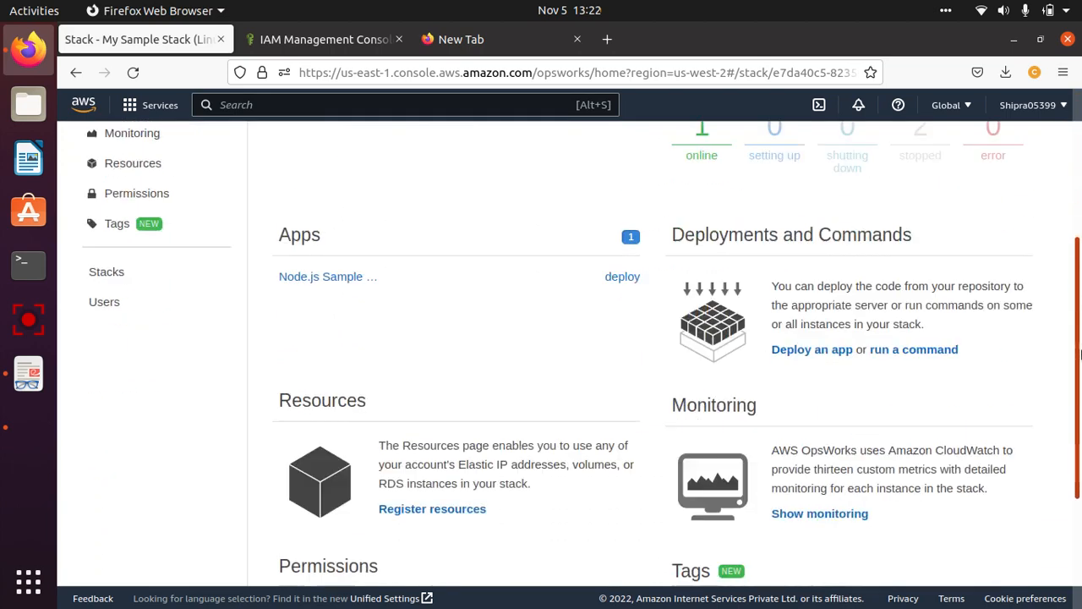
{"action": "scroll", "coordinate": [1079, 182], "scroll_direction": "up", "scroll_amount": 5}
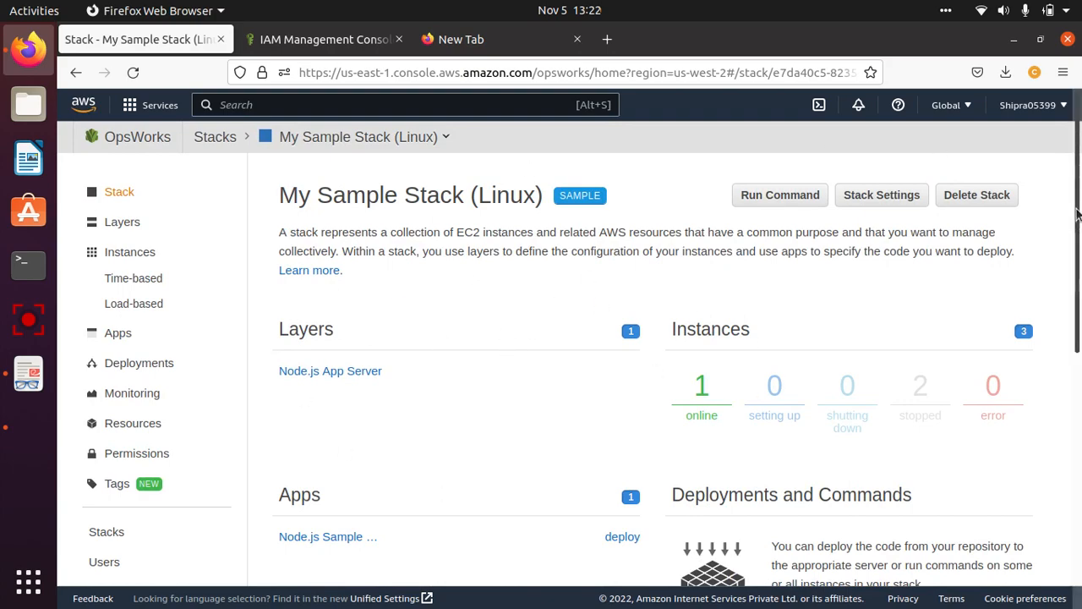
{"action": "scroll", "coordinate": [1080, 349], "scroll_direction": "down", "scroll_amount": 5}
{"action": "scroll", "coordinate": [1080, 349], "scroll_direction": "up", "scroll_amount": 5}
{"action": "scroll", "coordinate": [1078, 296], "scroll_direction": "down", "scroll_amount": 5}
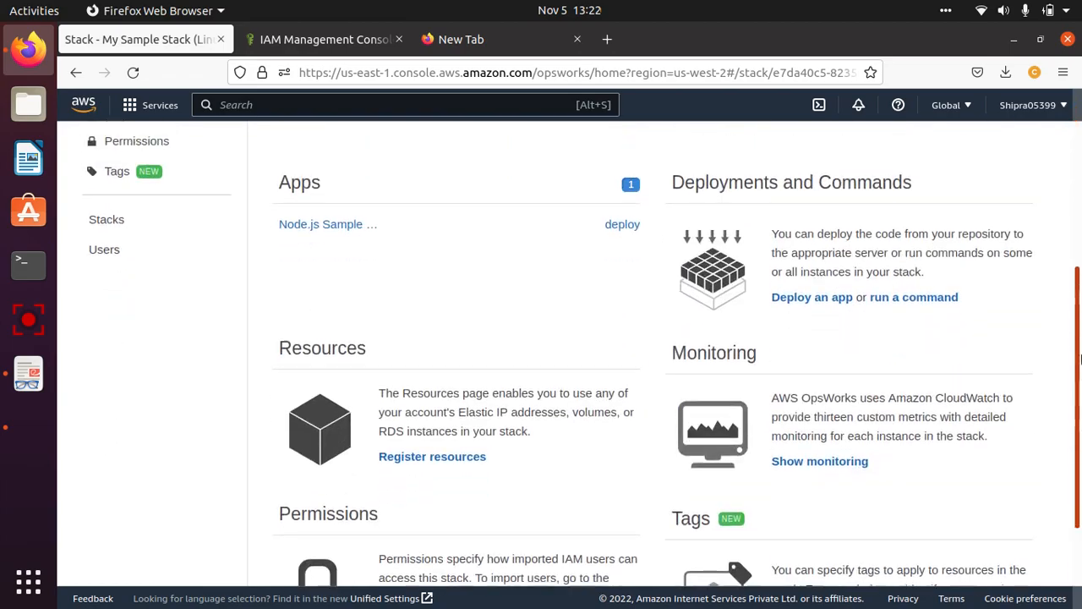
{"action": "scroll", "coordinate": [1074, 253], "scroll_direction": "up", "scroll_amount": 5}
{"action": "scroll", "coordinate": [1069, 242], "scroll_direction": "down", "scroll_amount": 1}
{"action": "scroll", "coordinate": [1070, 242], "scroll_direction": "up", "scroll_amount": 1}
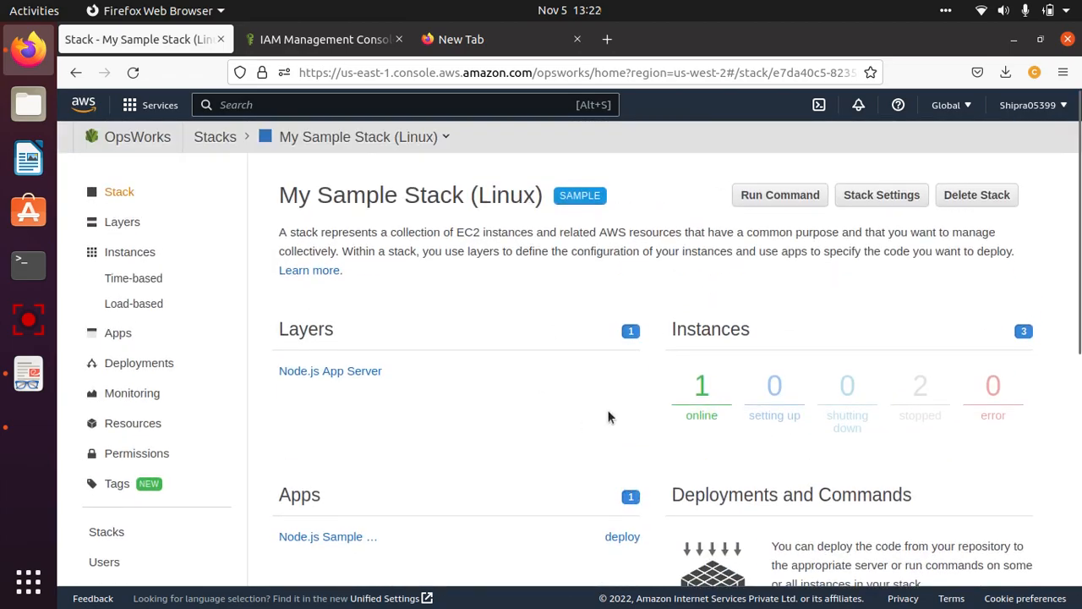
{"action": "scroll", "coordinate": [1072, 290], "scroll_direction": "down", "scroll_amount": 1}
{"action": "scroll", "coordinate": [1072, 290], "scroll_direction": "down", "scroll_amount": 5}
{"action": "scroll", "coordinate": [1072, 290], "scroll_direction": "up", "scroll_amount": 5}
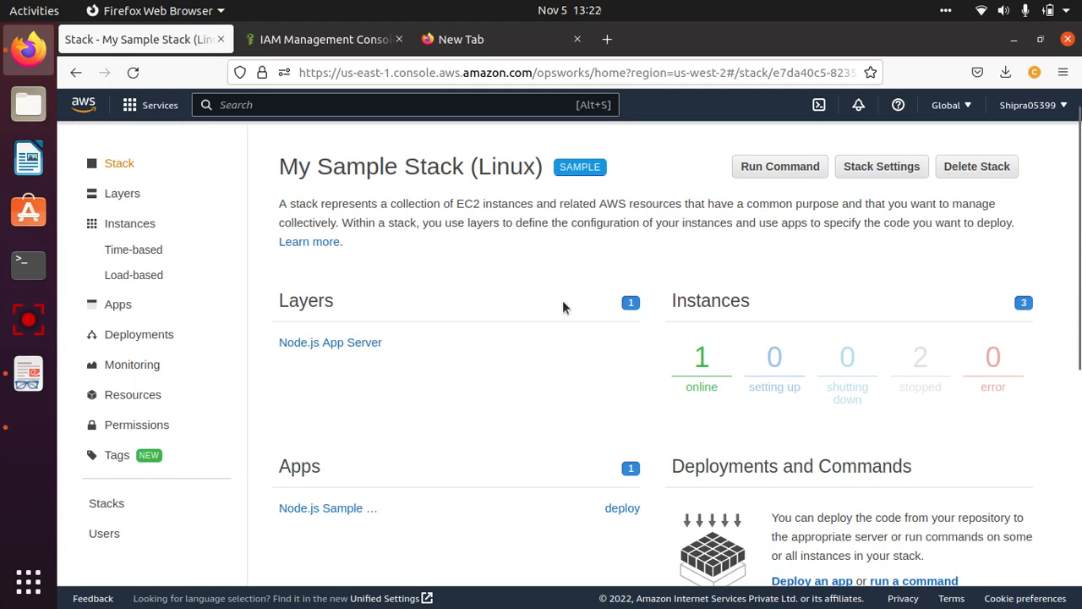
Delete the Node.js Sample App from the stack and confirm the deletion.
{"action": "left_click", "coordinate": [126, 306]}
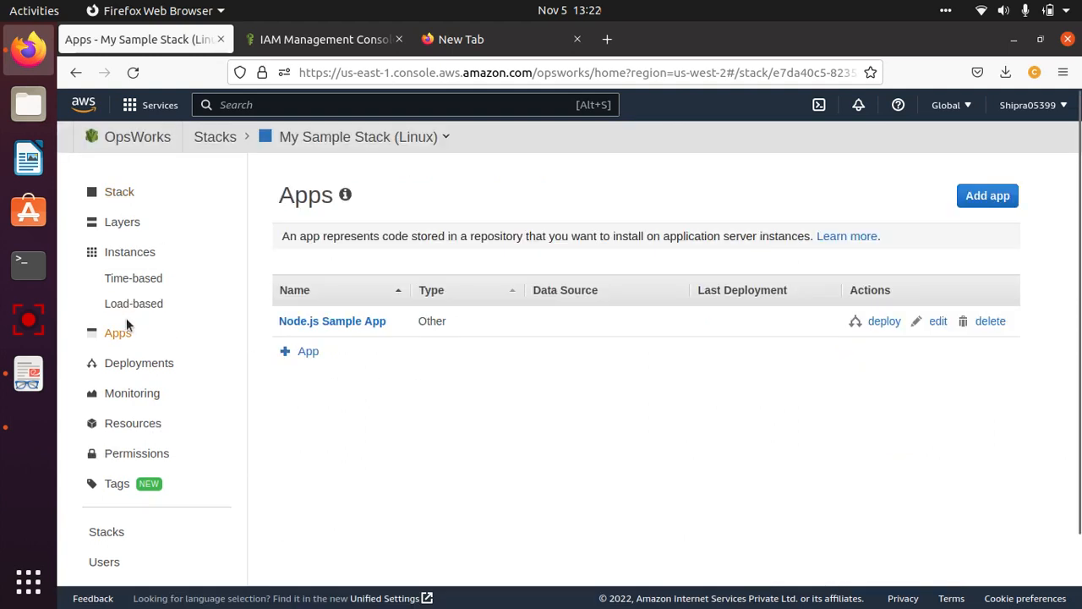
{"action": "left_click", "coordinate": [996, 322]}
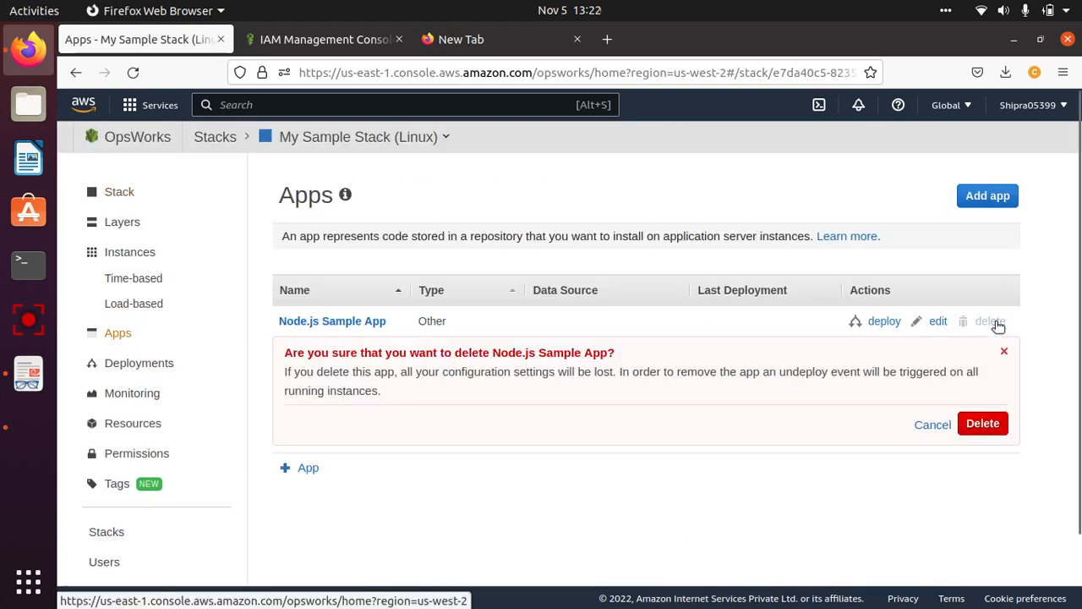
{"action": "left_click", "coordinate": [983, 423]}
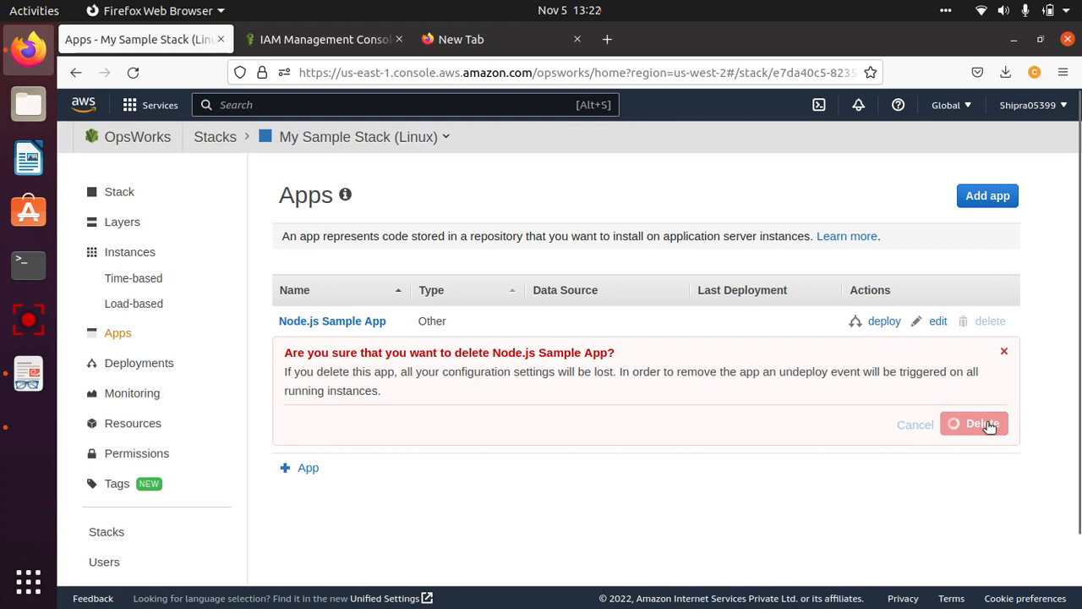
Stop the nodejs-server1 instance in the Node.js App Server layer and confirm the stop.
{"action": "left_click", "coordinate": [130, 253]}
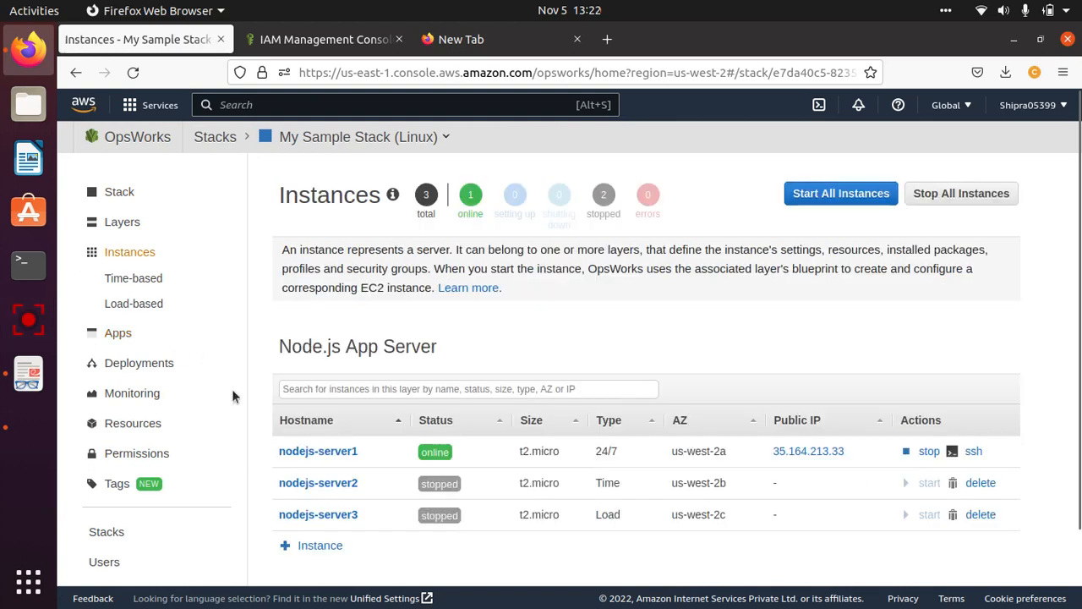
{"action": "left_click", "coordinate": [928, 451]}
{"action": "left_click", "coordinate": [988, 534]}
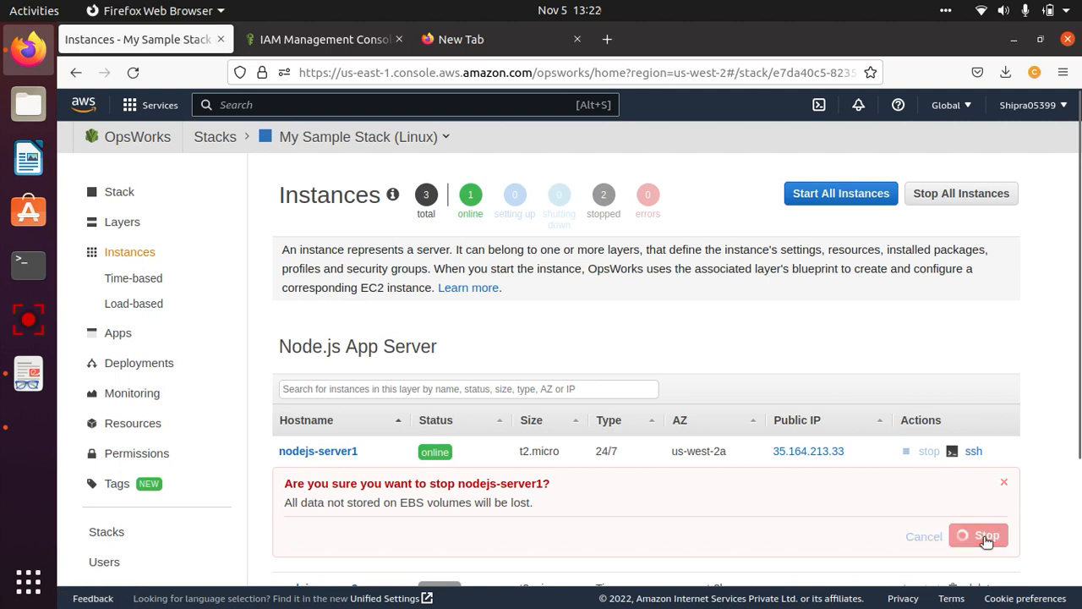
Delete the time-based nodejs-server2 and load-based nodejs-server3 instances from the Node.js App Server layer.
{"action": "scroll", "coordinate": [1079, 473], "scroll_direction": "down", "scroll_amount": 2}
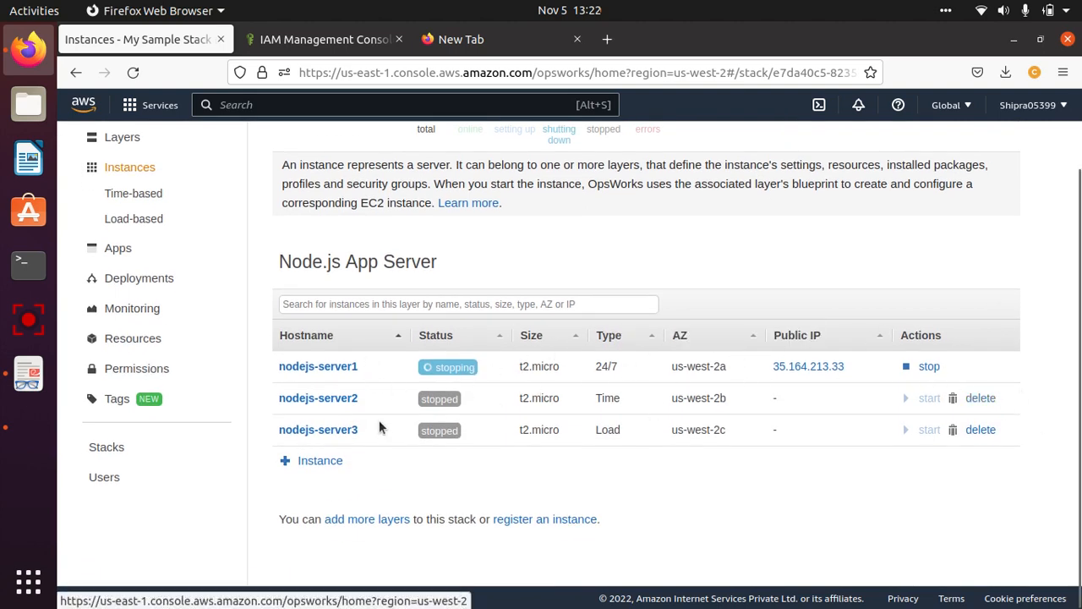
{"action": "left_click", "coordinate": [972, 398]}
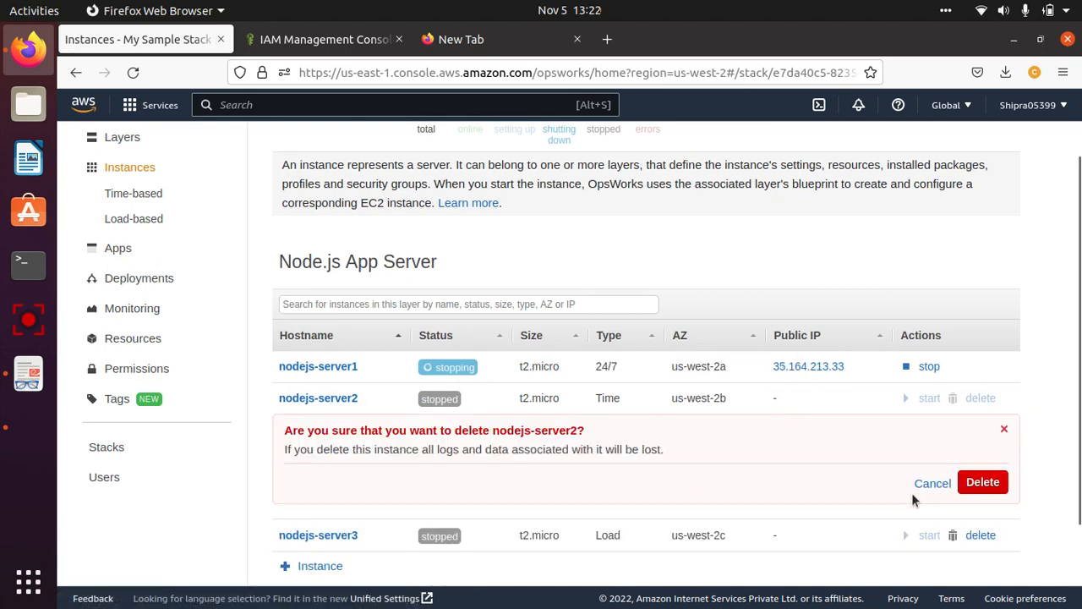
{"action": "left_click", "coordinate": [983, 478]}
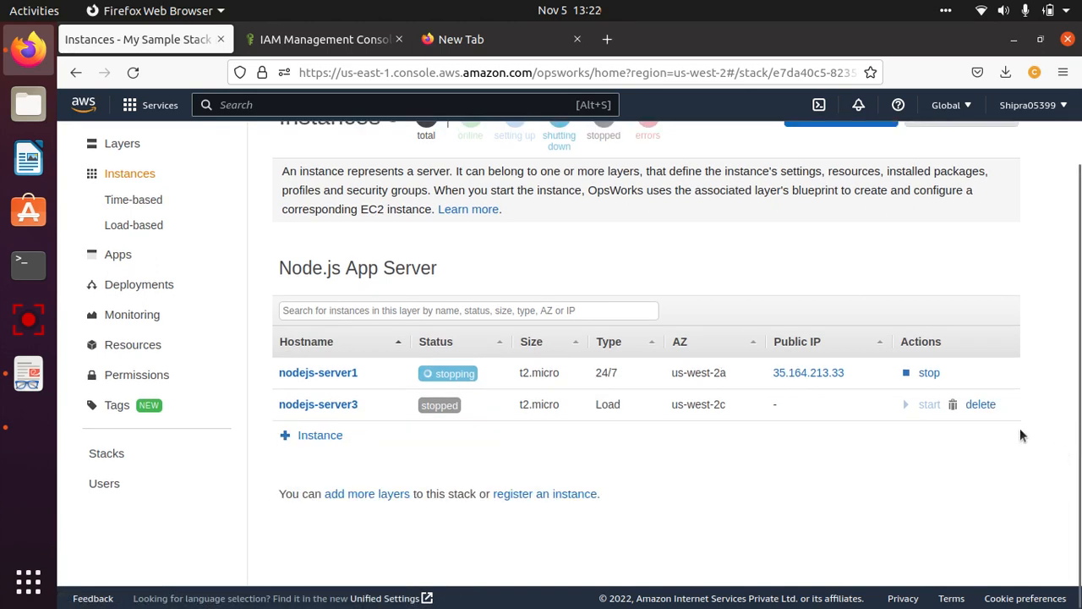
{"action": "left_click", "coordinate": [991, 405]}
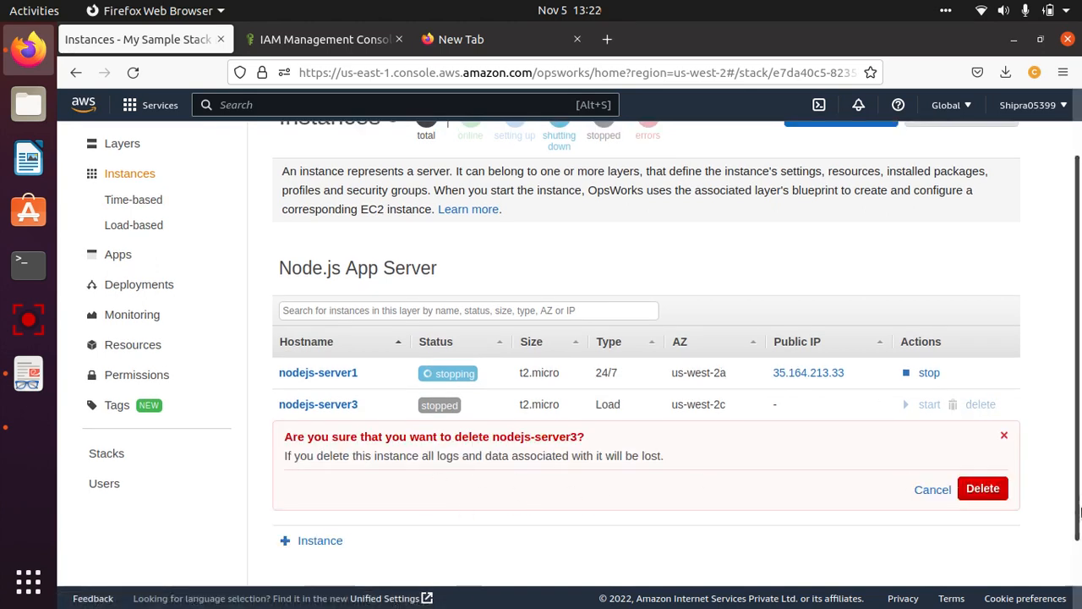
{"action": "left_click", "coordinate": [980, 488]}
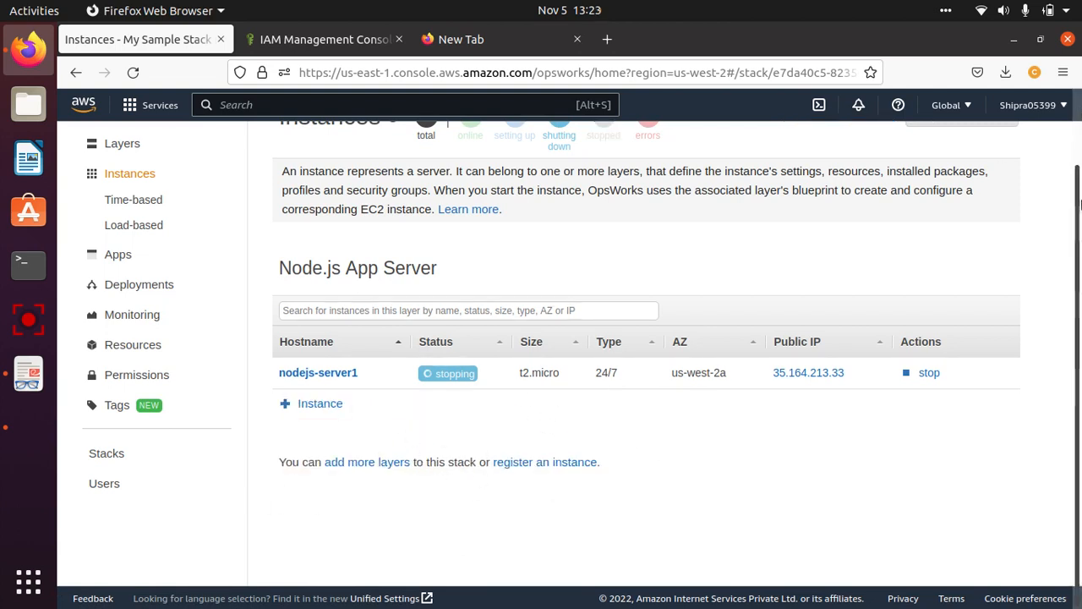
Try to delete the stack My Sample Stack (Linux) from its overview page.
{"action": "left_click_drag", "start_coordinate": [1076, 217], "coordinate": [1075, 139]}
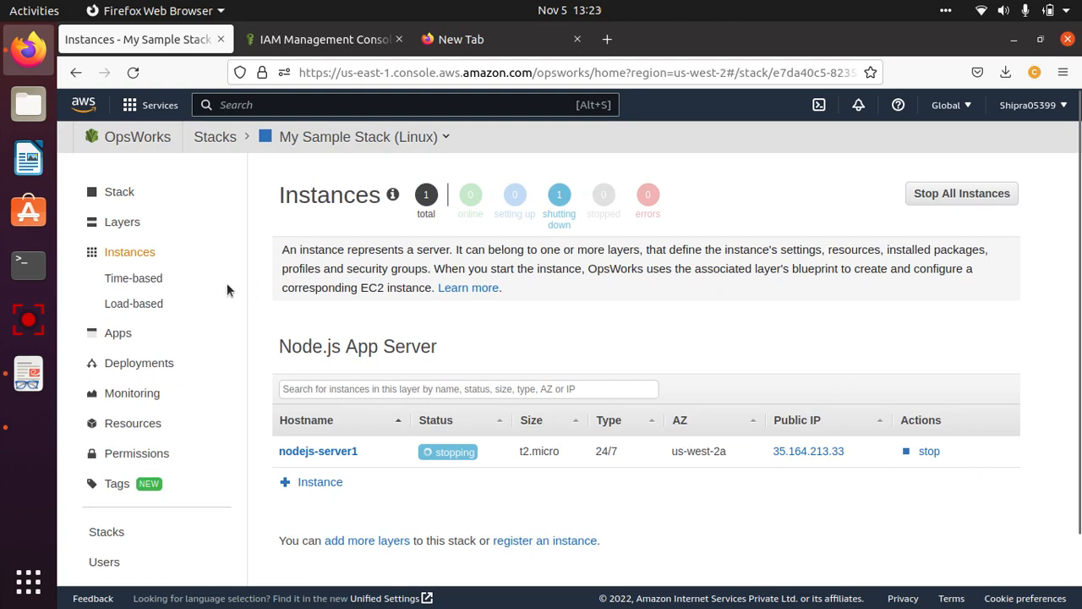
{"action": "left_click", "coordinate": [137, 225]}
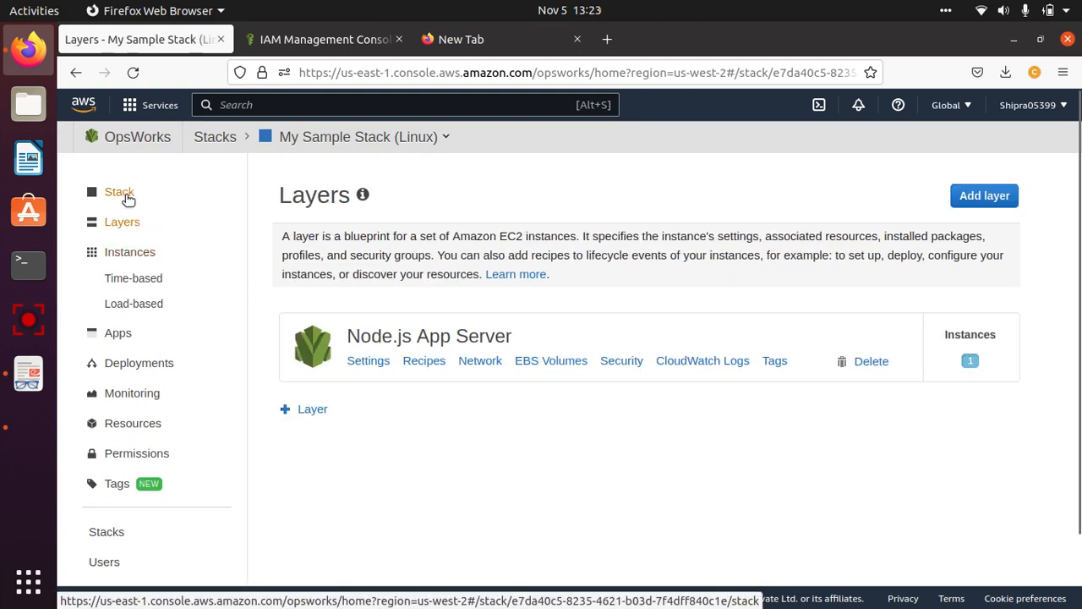
{"action": "left_click", "coordinate": [126, 193]}
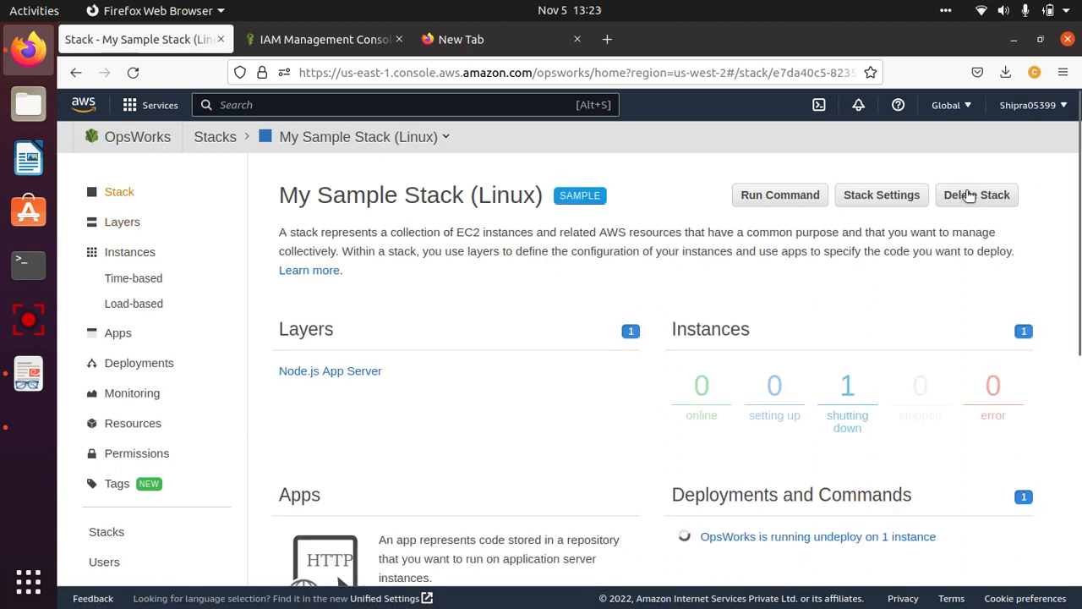
{"action": "left_click", "coordinate": [974, 195]}
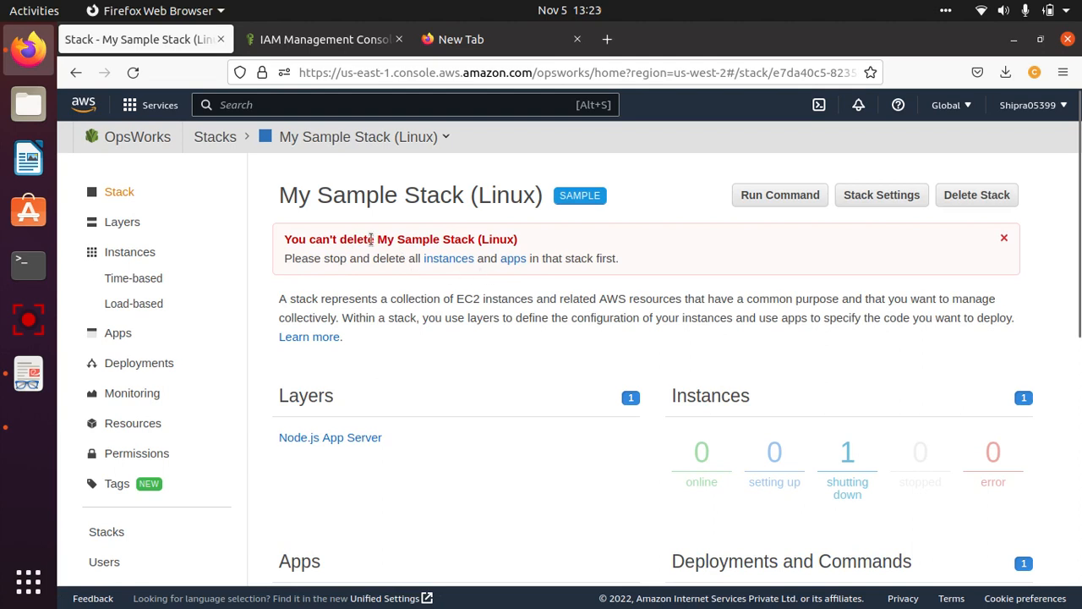
Check the status of the nodejs-server1 instance and return to the stack overview.
{"action": "left_click", "coordinate": [137, 252]}
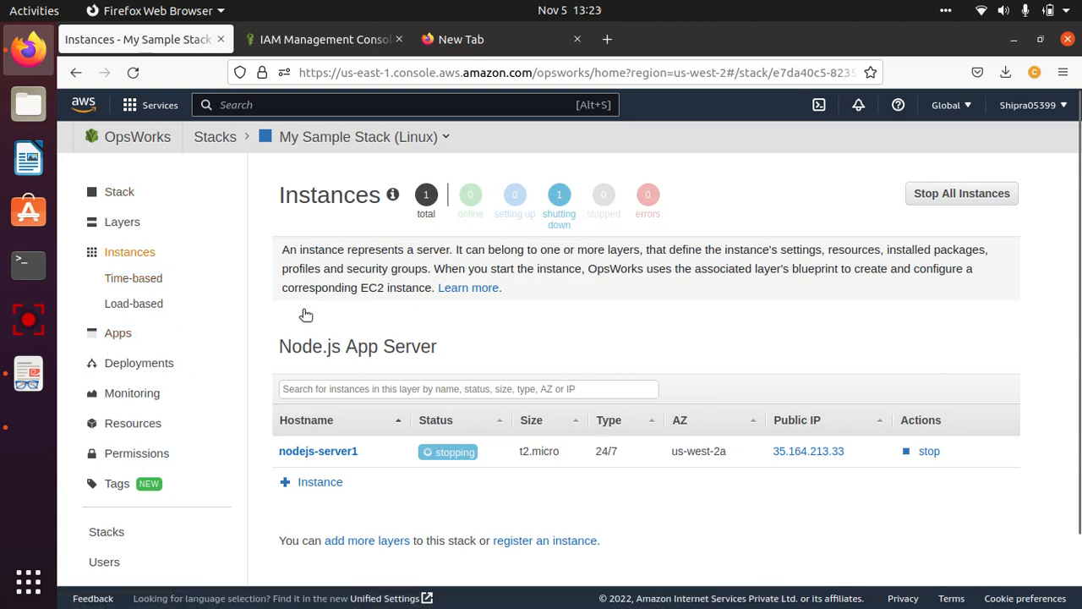
{"action": "left_click", "coordinate": [115, 192]}
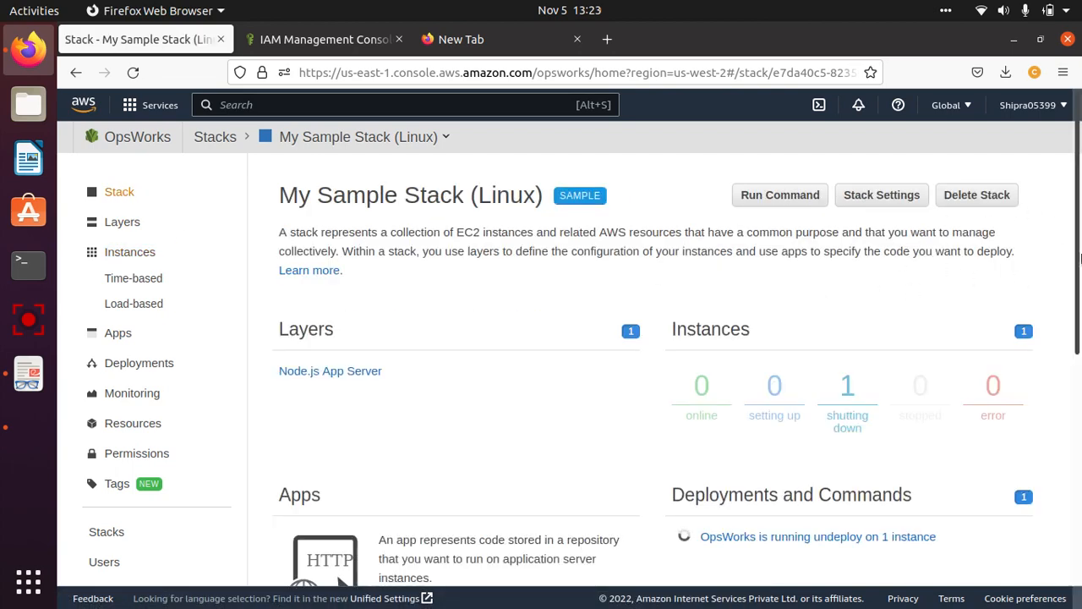
{"action": "left_click_drag", "start_coordinate": [1078, 254], "coordinate": [1074, 218]}
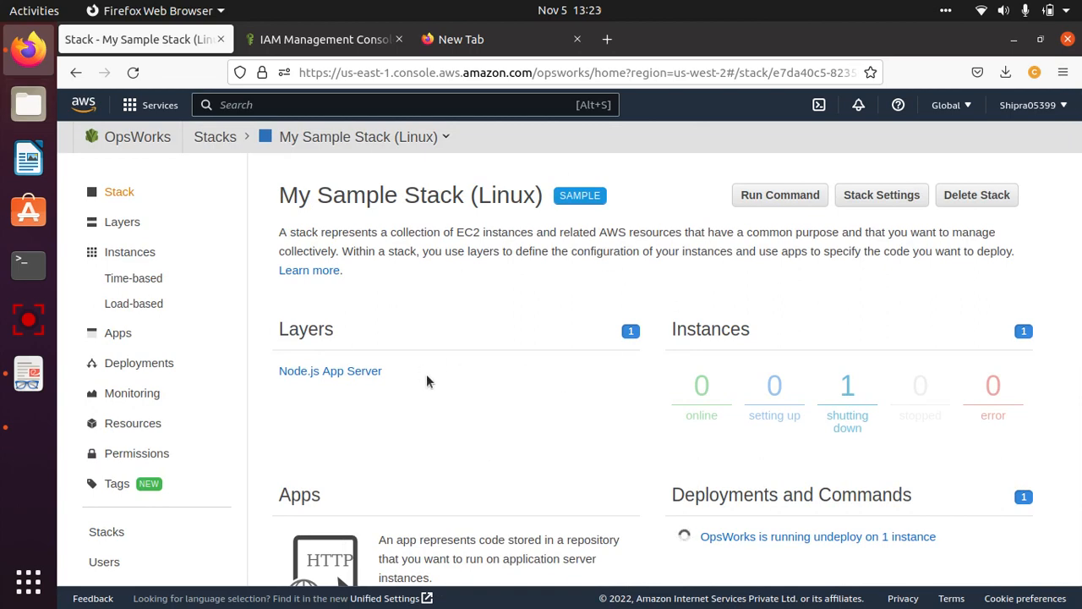
Switch to OpsWorks.pdf in Document Viewer and read the Lifecycle Events slide, highlighting its title and the words "five lifecycle events".
{"action": "left_click", "coordinate": [26, 371]}
{"action": "key", "text": "Page_Up"}
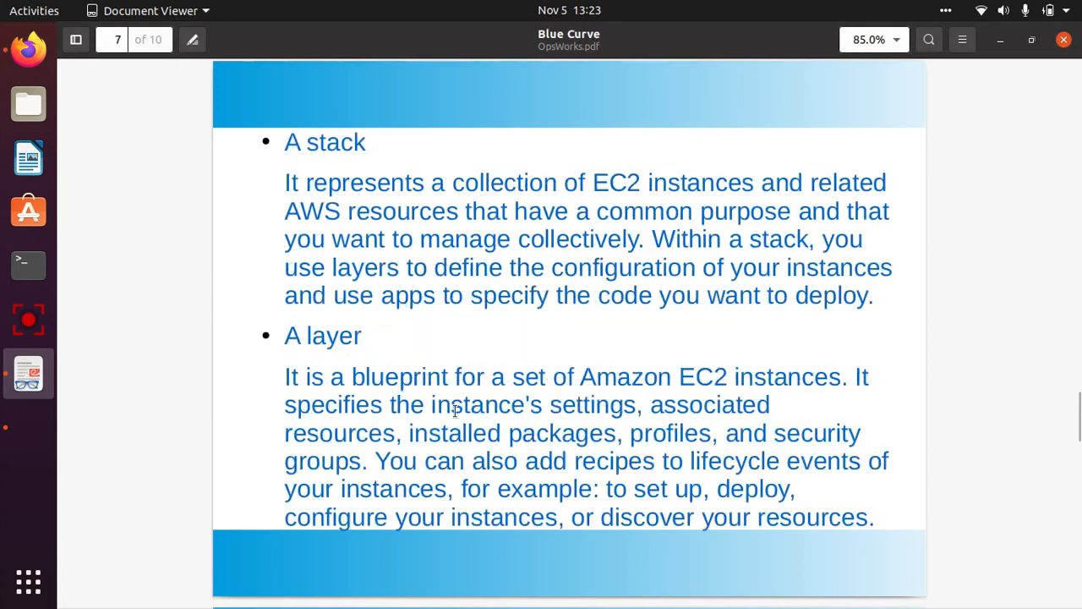
{"action": "key", "text": "Page_Down"}
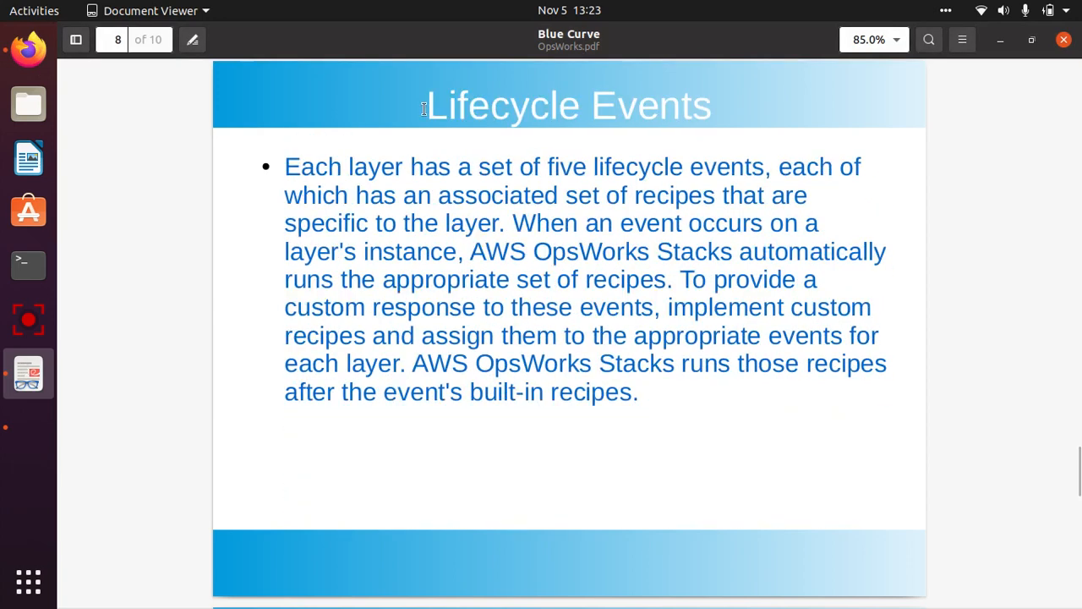
{"action": "left_click_drag", "start_coordinate": [424, 109], "coordinate": [724, 107]}
{"action": "left_click", "coordinate": [314, 279]}
{"action": "left_click_drag", "start_coordinate": [766, 166], "coordinate": [545, 152]}
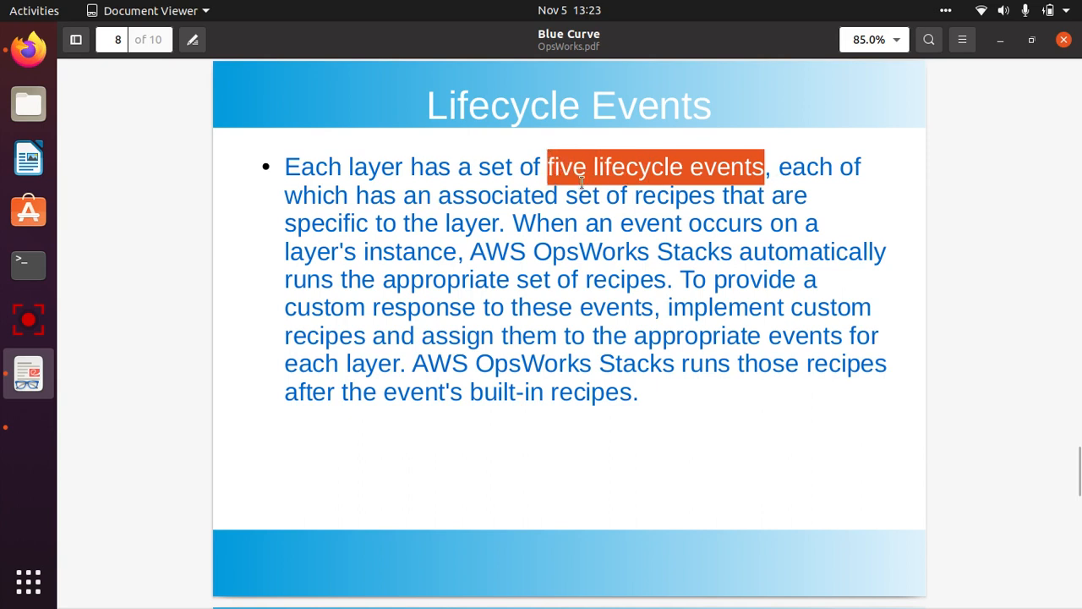